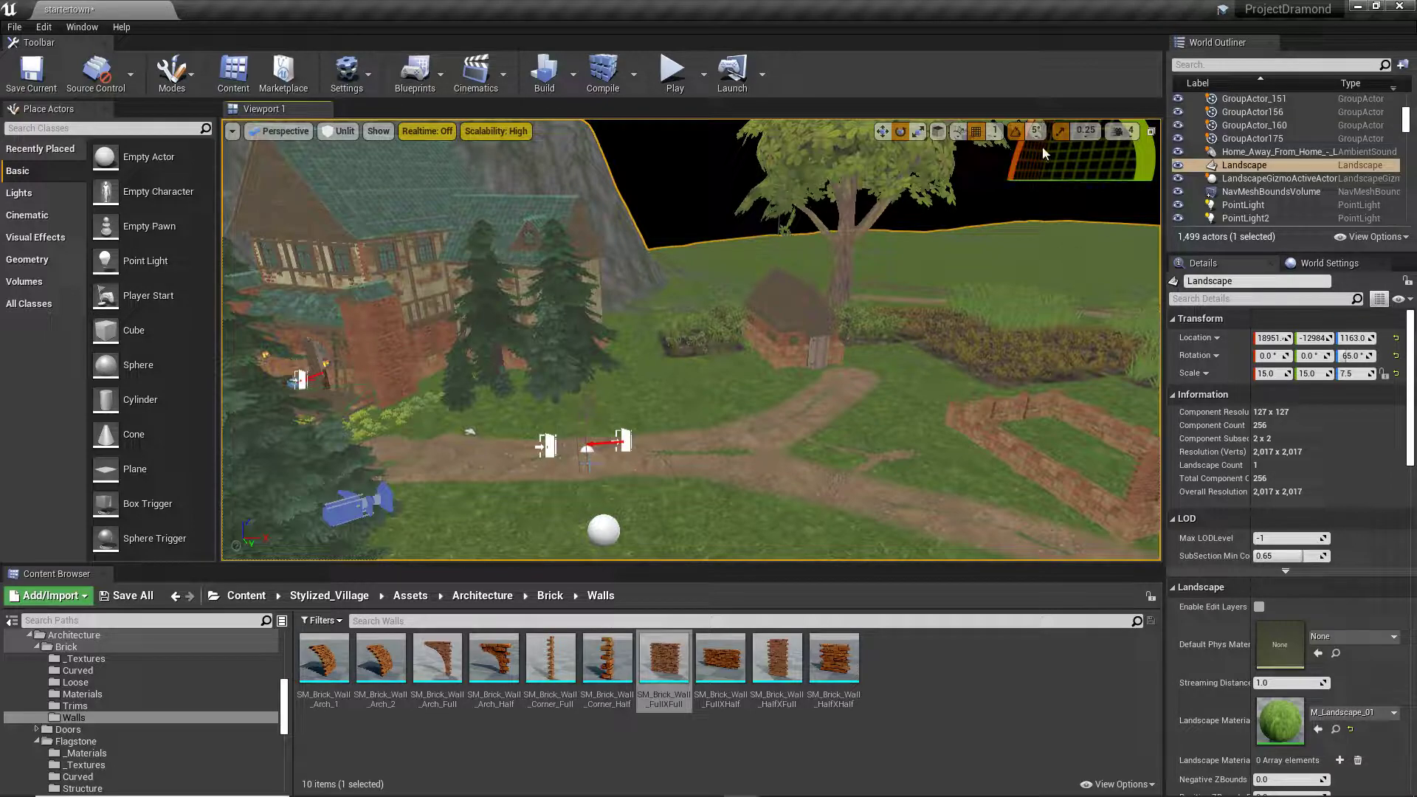
Step: Examine the village layout around the timber house, the small brick shed and the unfinished flagstone foundation
{"action": "right_click_drag", "start_coordinate": [878, 434], "coordinate": [949, 452]}
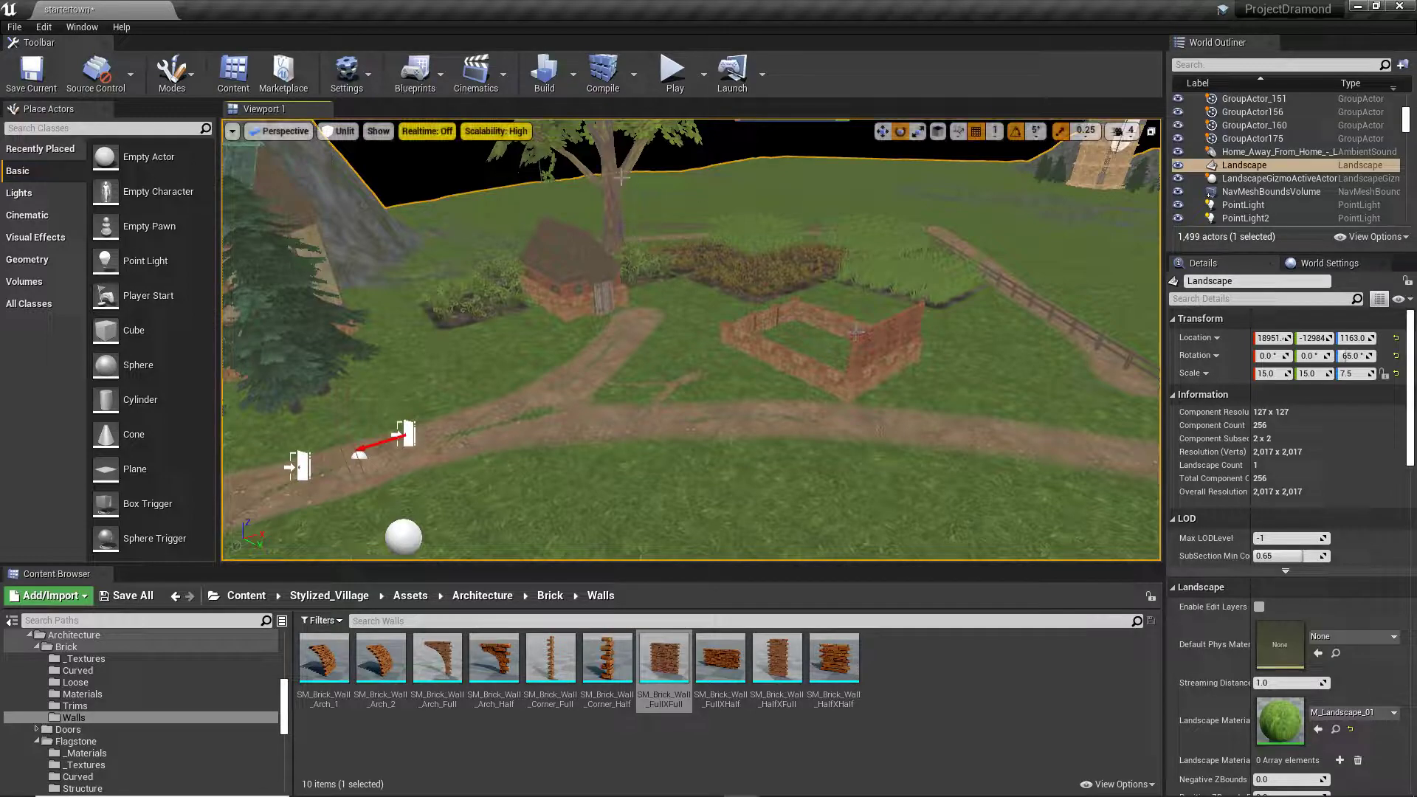
{"action": "right_click_drag", "start_coordinate": [629, 318], "coordinate": [579, 339]}
{"action": "key", "text": "w"}
{"action": "key", "text": "w"}
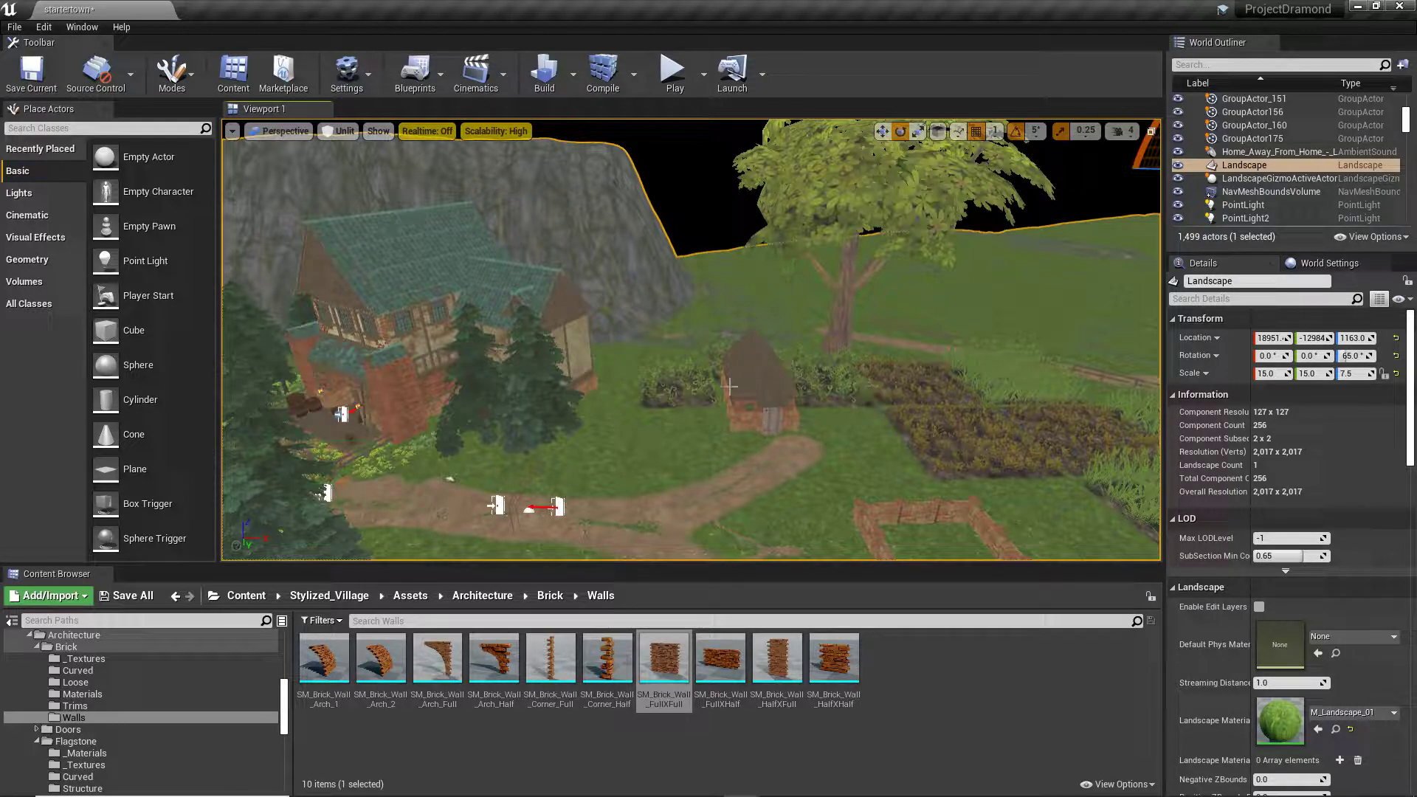
{"action": "key", "text": "w"}
{"action": "right_click_drag", "start_coordinate": [699, 447], "coordinate": [699, 447]}
{"action": "right_click_drag", "start_coordinate": [669, 369], "coordinate": [682, 350]}
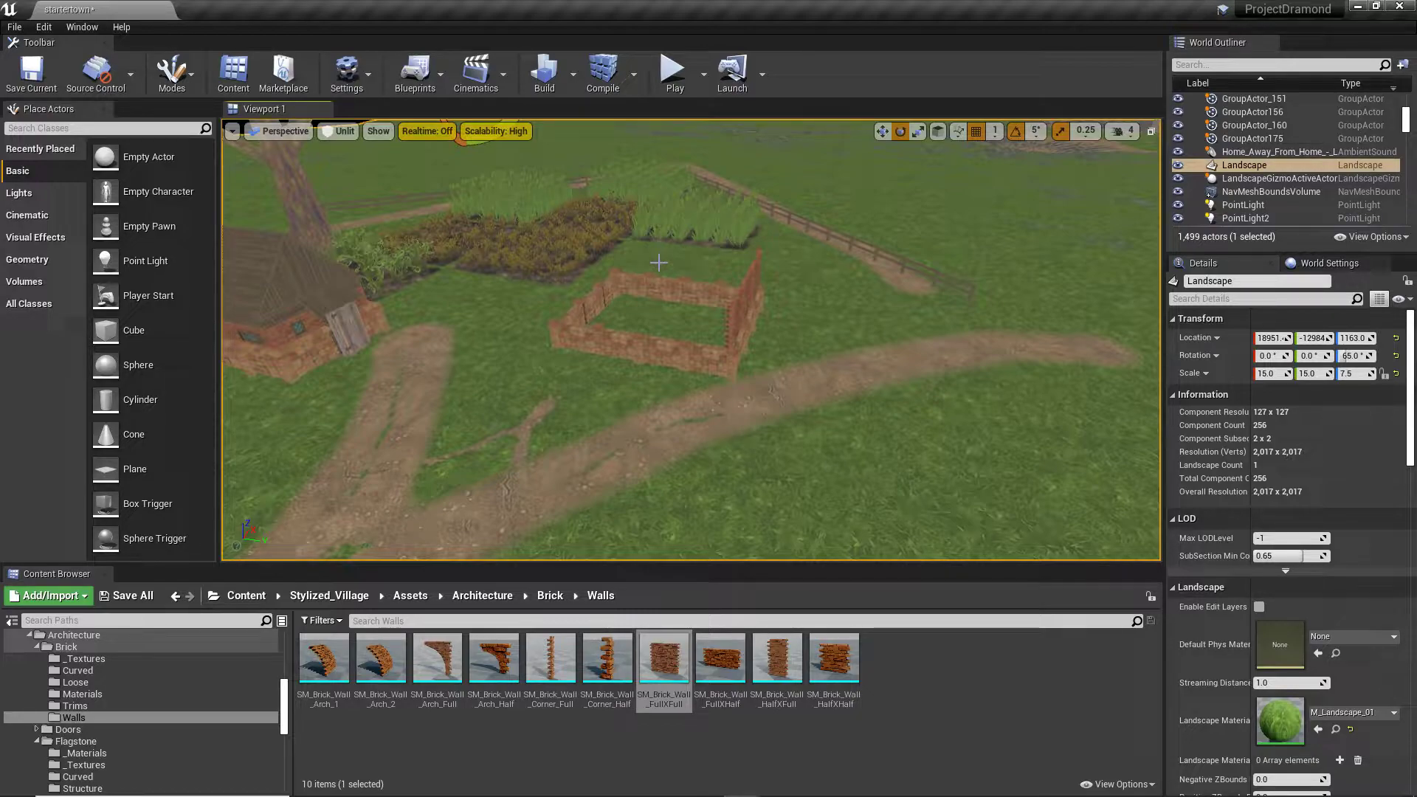
{"action": "right_click_drag", "start_coordinate": [659, 263], "coordinate": [702, 272]}
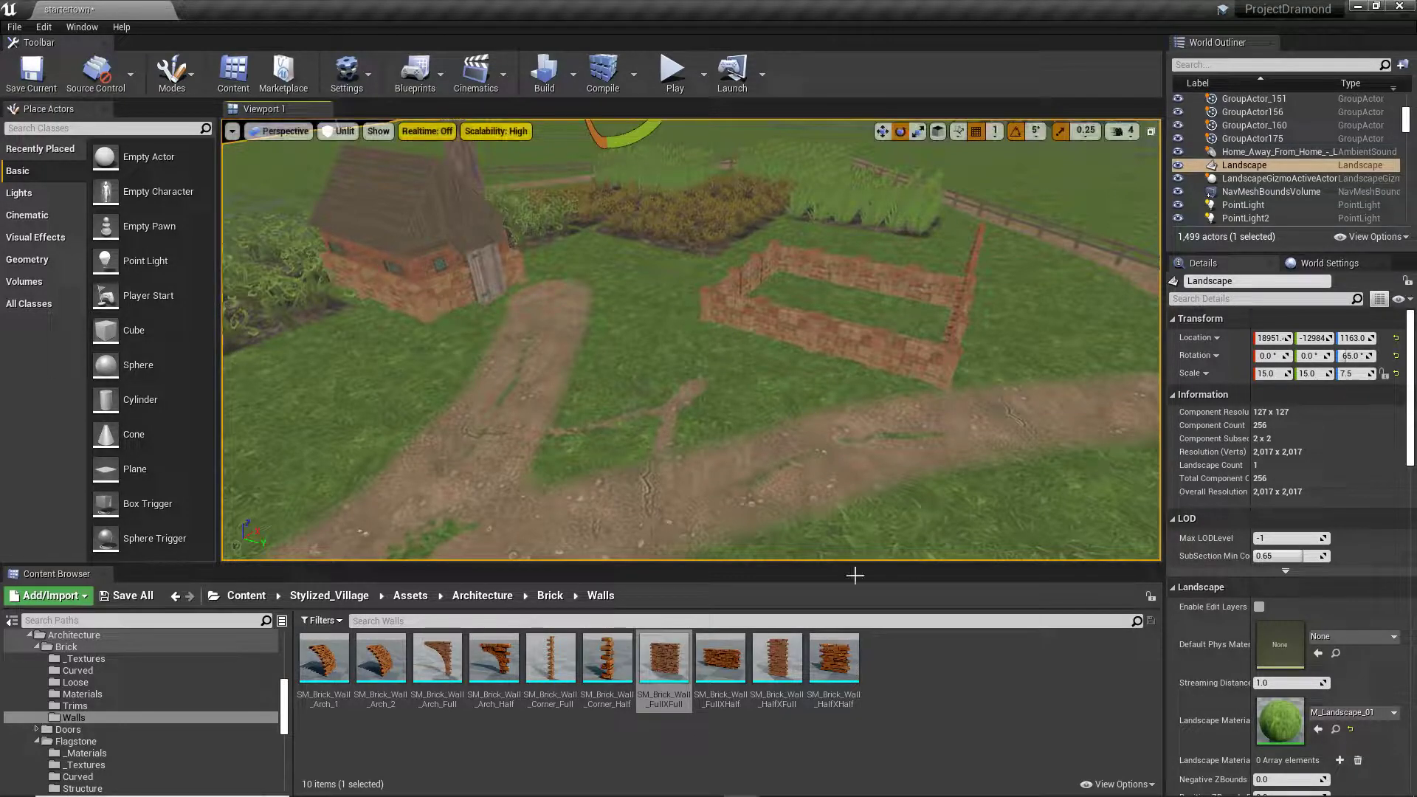
{"action": "right_click_drag", "start_coordinate": [775, 384], "coordinate": [487, 321]}
{"action": "right_click_drag", "start_coordinate": [762, 416], "coordinate": [726, 463]}
{"action": "right_click_drag", "start_coordinate": [701, 372], "coordinate": [656, 376]}
{"action": "right_click_drag", "start_coordinate": [659, 538], "coordinate": [1029, 509]}
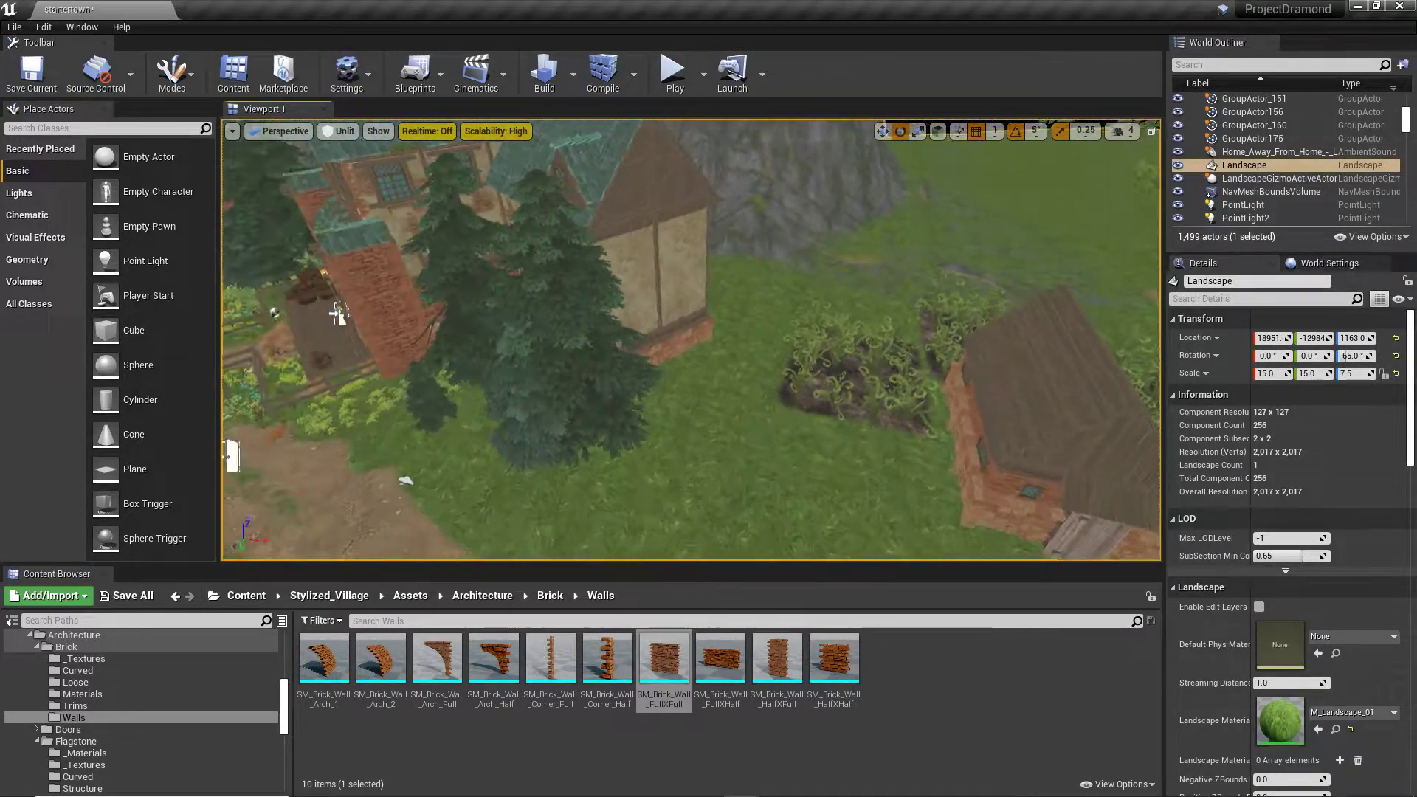
{"action": "right_click_drag", "start_coordinate": [337, 314], "coordinate": [695, 440]}
Step: Inspect the finished building meshes by selecting the shed, the wood-gabled house and the general store, undoing the accidental shed move
{"action": "left_click", "coordinate": [721, 406]}
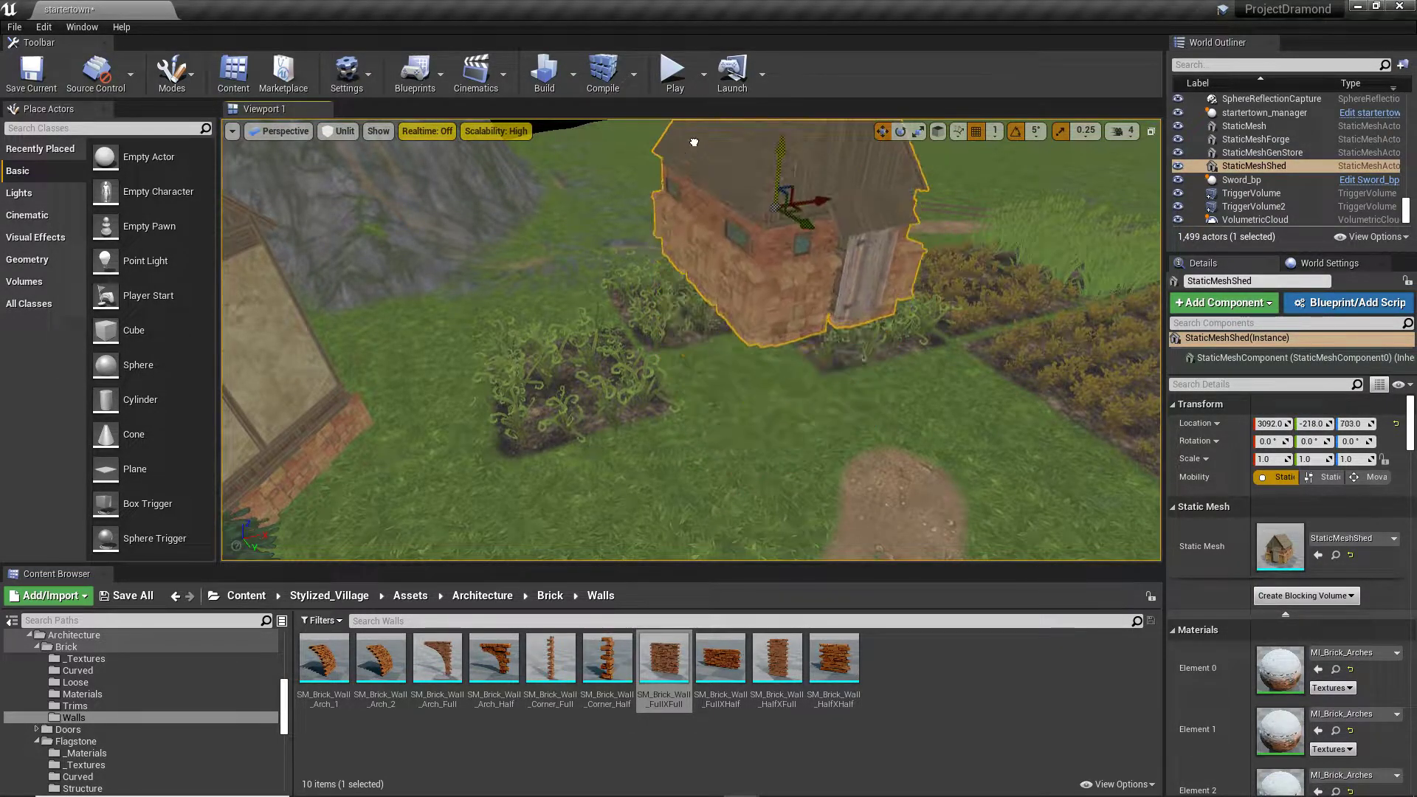
{"action": "key", "text": "ctrl+z"}
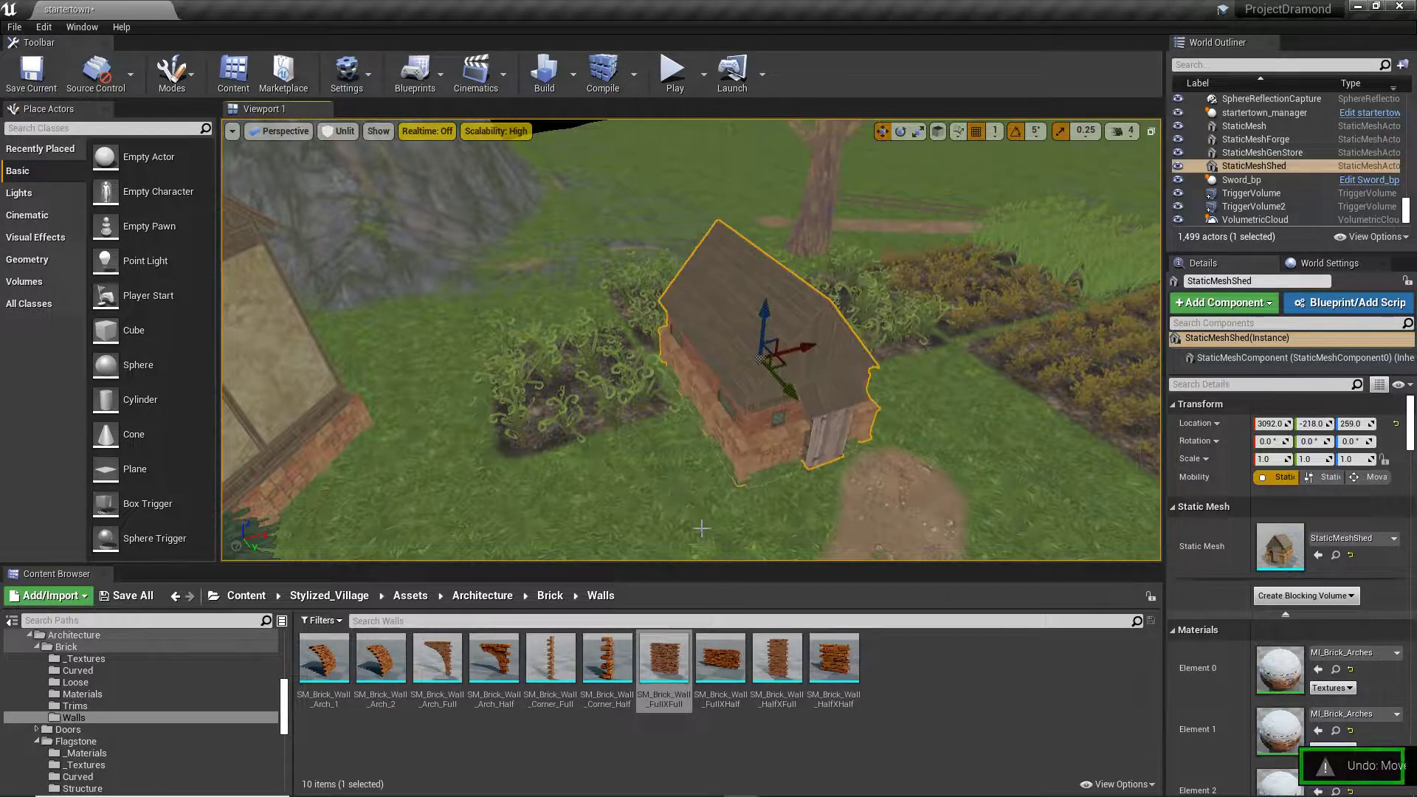
{"action": "right_click_drag", "start_coordinate": [680, 498], "coordinate": [620, 317]}
{"action": "left_click", "coordinate": [579, 291]}
{"action": "left_click", "coordinate": [545, 456]}
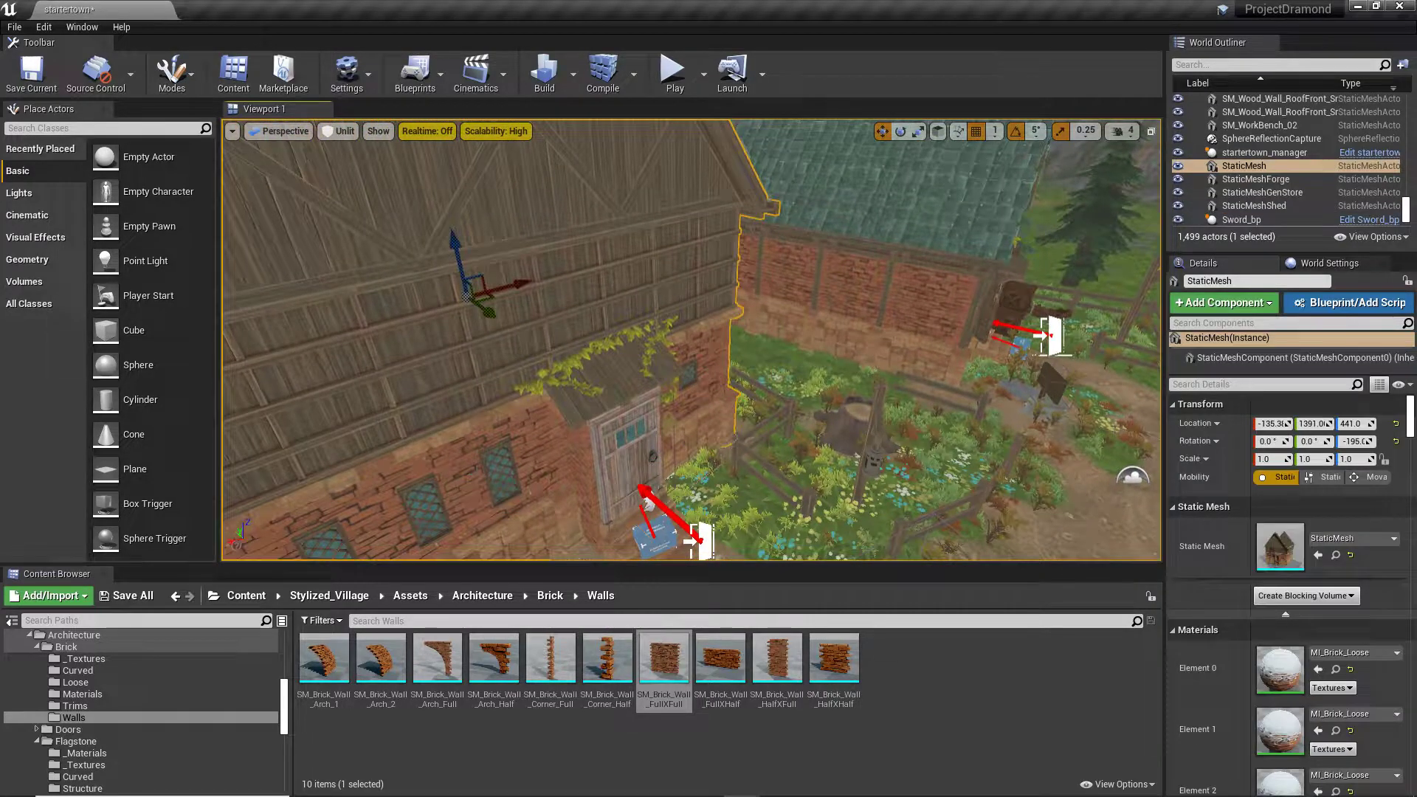
{"action": "left_click", "coordinate": [870, 295]}
{"action": "right_click_drag", "start_coordinate": [871, 295], "coordinate": [907, 280]}
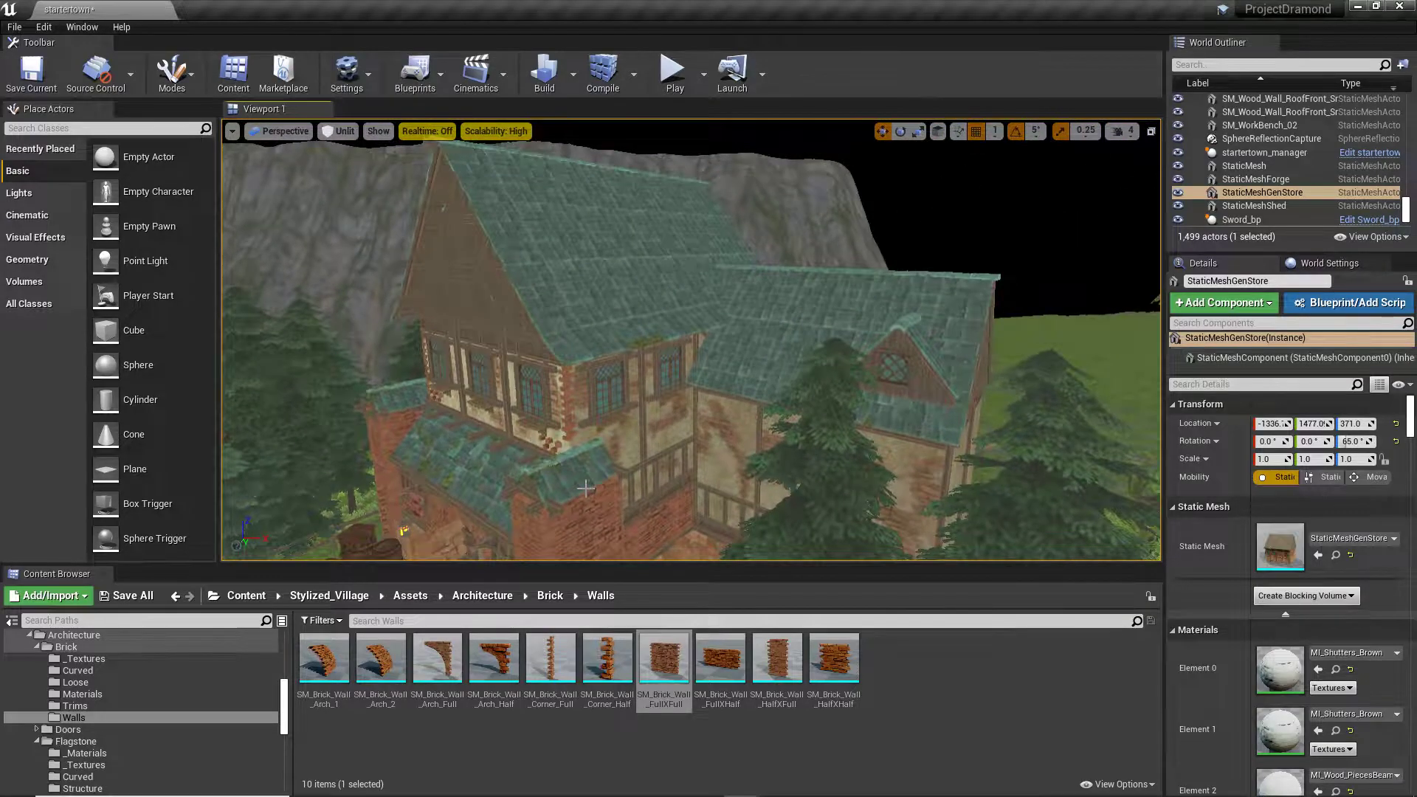
Step: Select the dormer window group on the timber house's roof and examine the similar dormers on the neighbouring green roof
{"action": "left_click", "coordinate": [926, 382]}
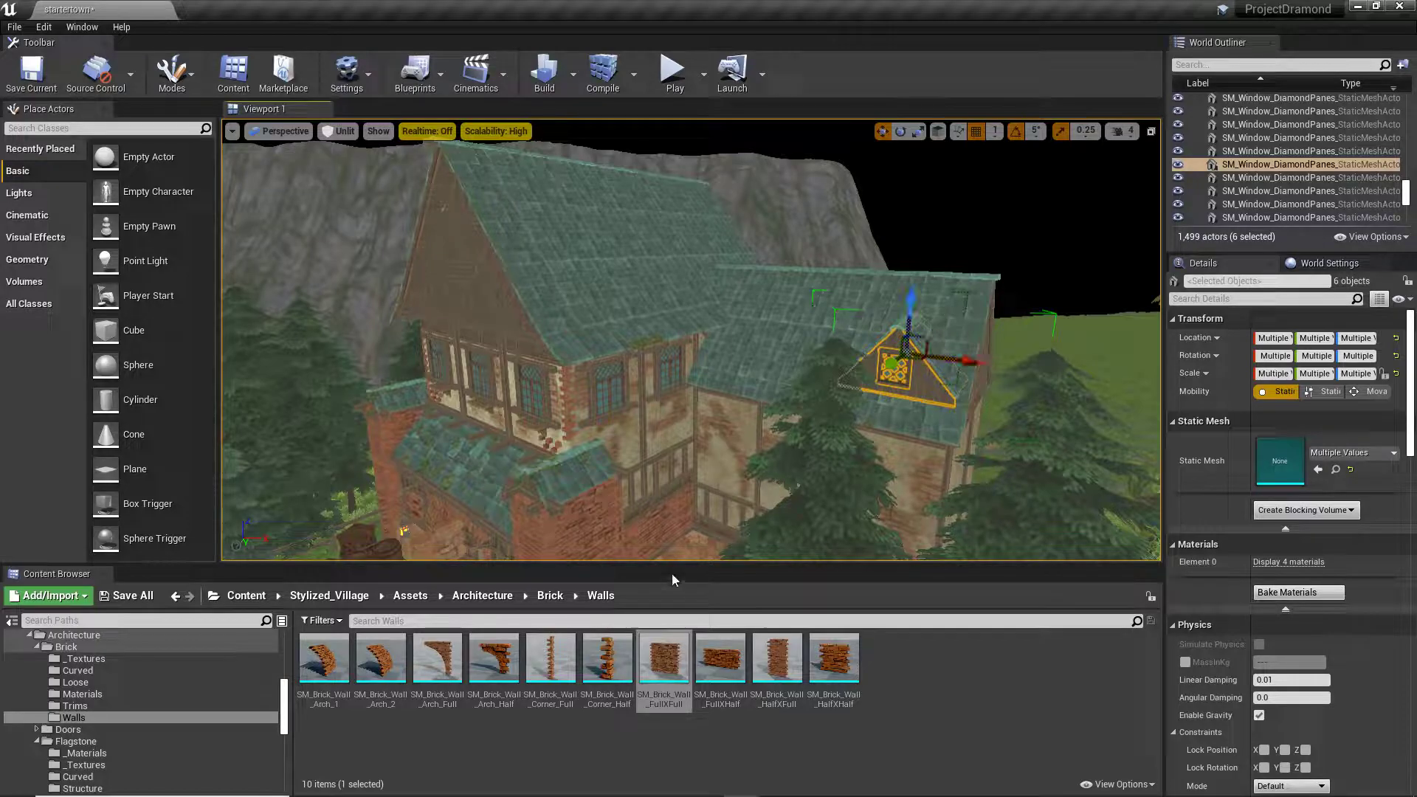
{"action": "right_click_drag", "start_coordinate": [676, 509], "coordinate": [834, 520]}
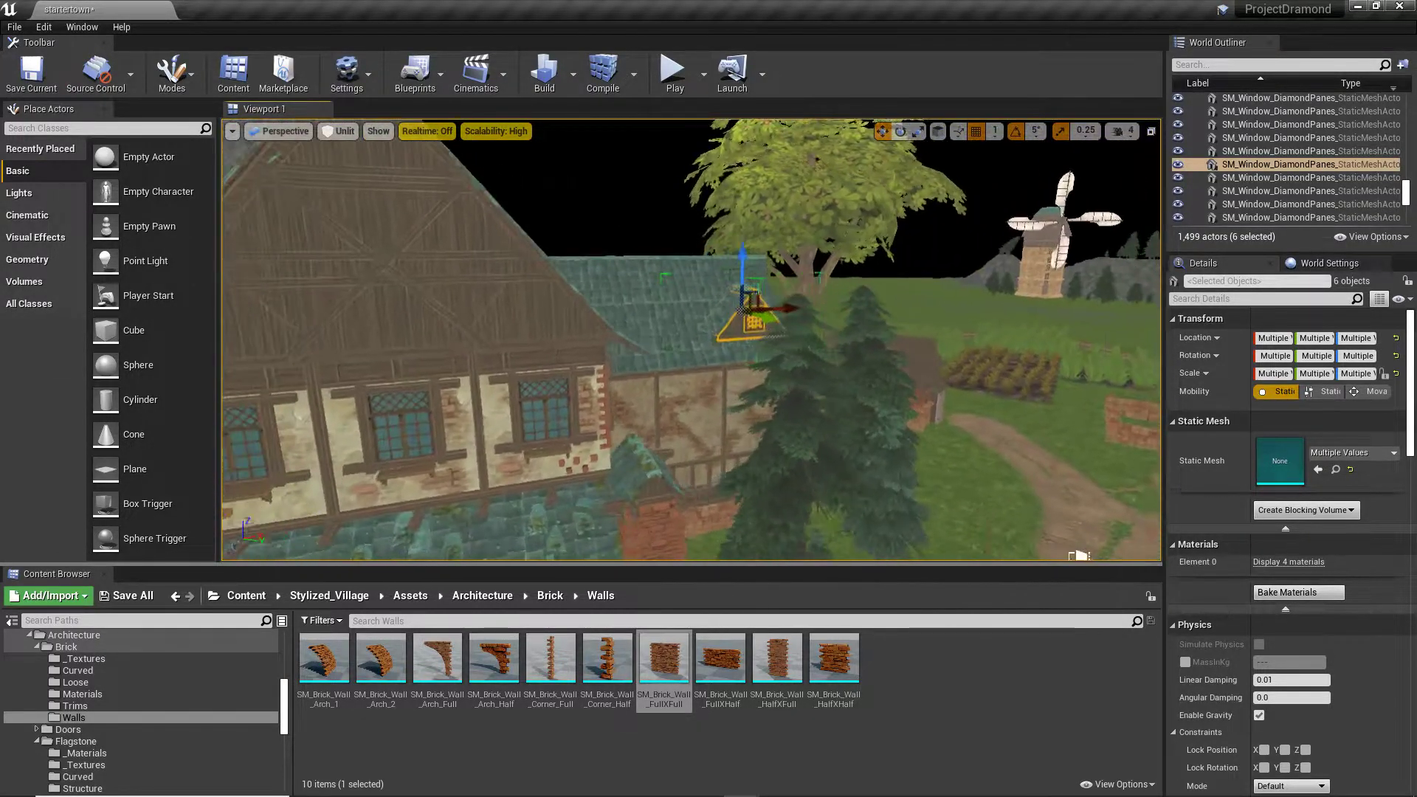
{"action": "right_click_drag", "start_coordinate": [1078, 554], "coordinate": [1097, 533]}
{"action": "right_click_drag", "start_coordinate": [566, 445], "coordinate": [492, 358]}
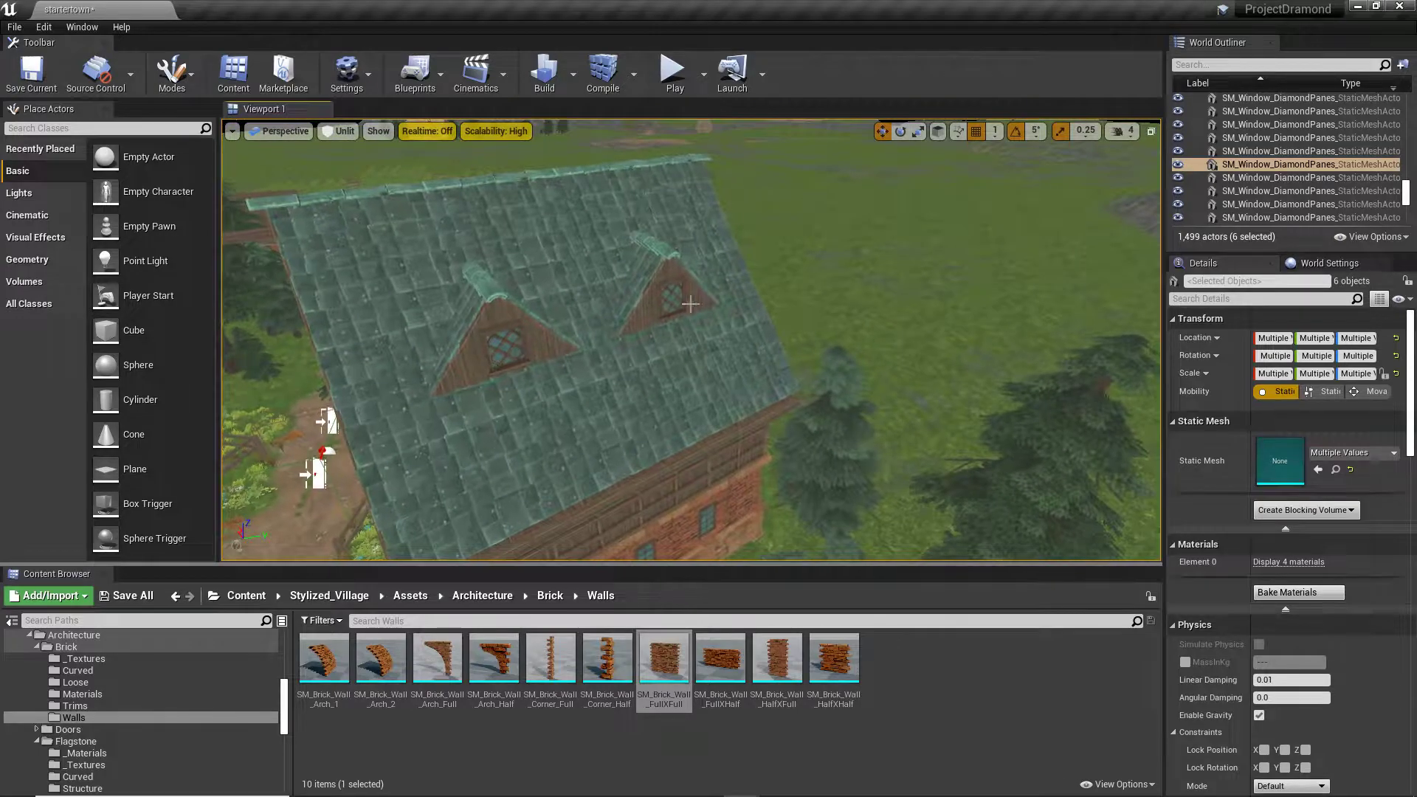
{"action": "right_click_drag", "start_coordinate": [690, 303], "coordinate": [663, 325]}
Step: Duplicate a flagstone half-wall and pillar group of the foundation and place the copy outside the original wall
{"action": "left_click", "coordinate": [663, 295]}
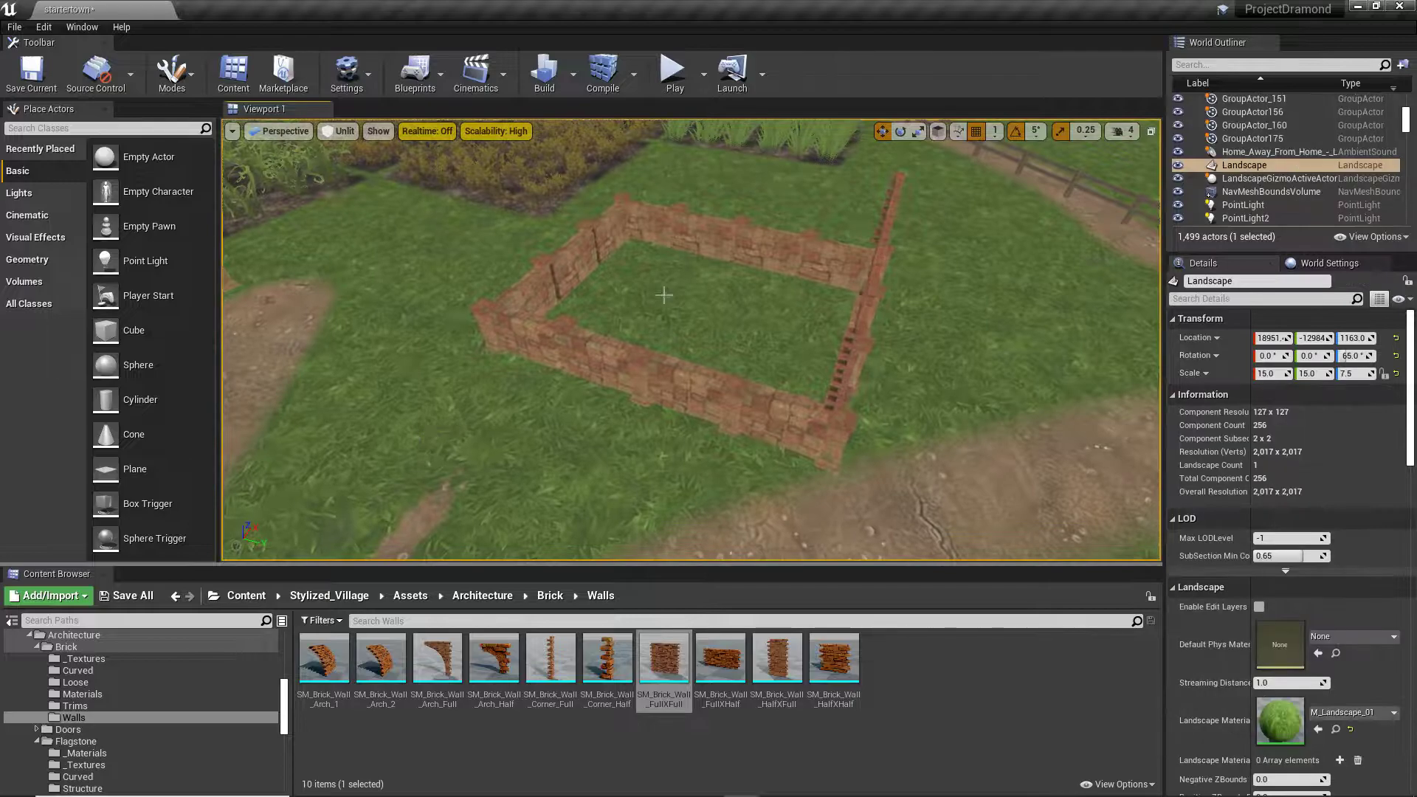
{"action": "right_click_drag", "start_coordinate": [515, 451], "coordinate": [515, 421]}
{"action": "right_click_drag", "start_coordinate": [566, 346], "coordinate": [566, 329]}
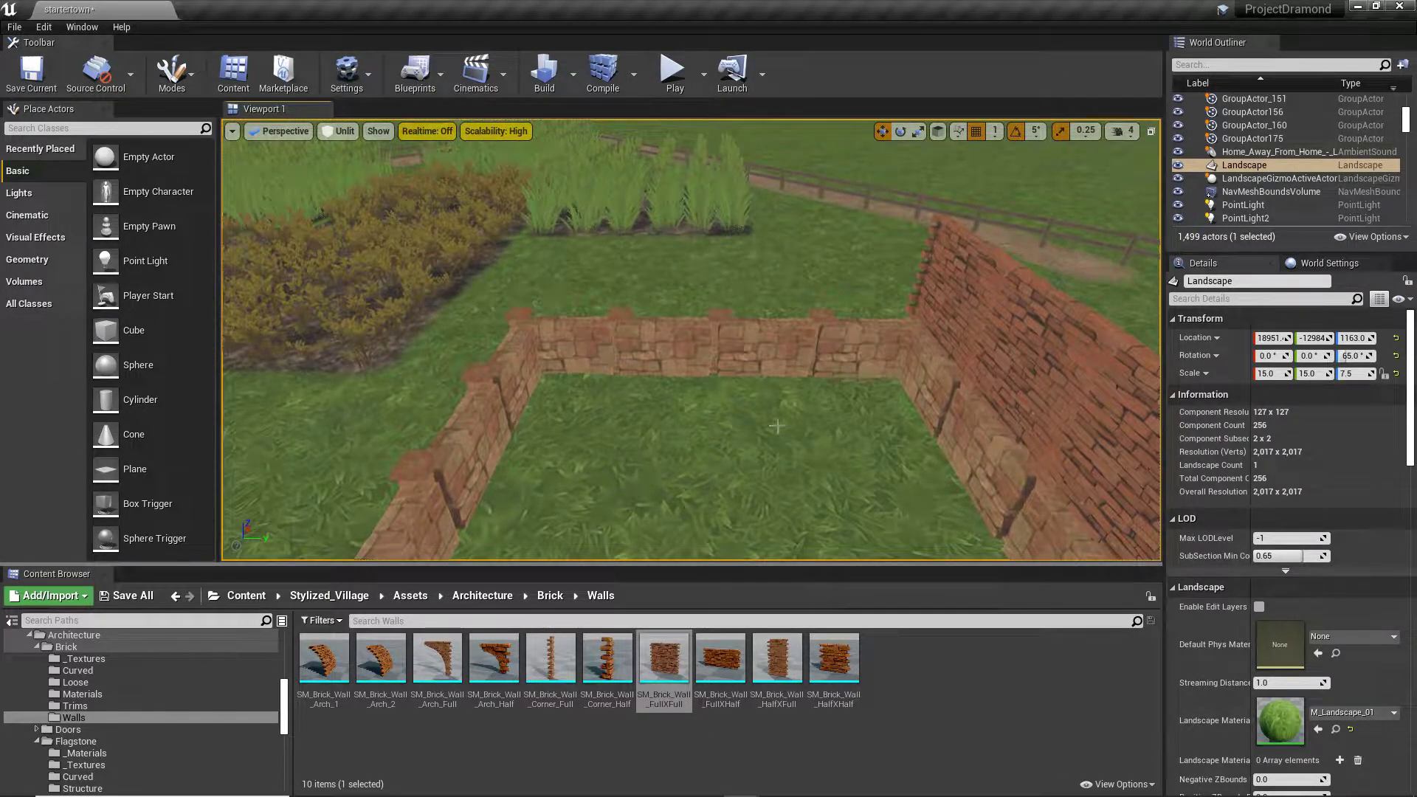
{"action": "right_click_drag", "start_coordinate": [776, 427], "coordinate": [708, 473]}
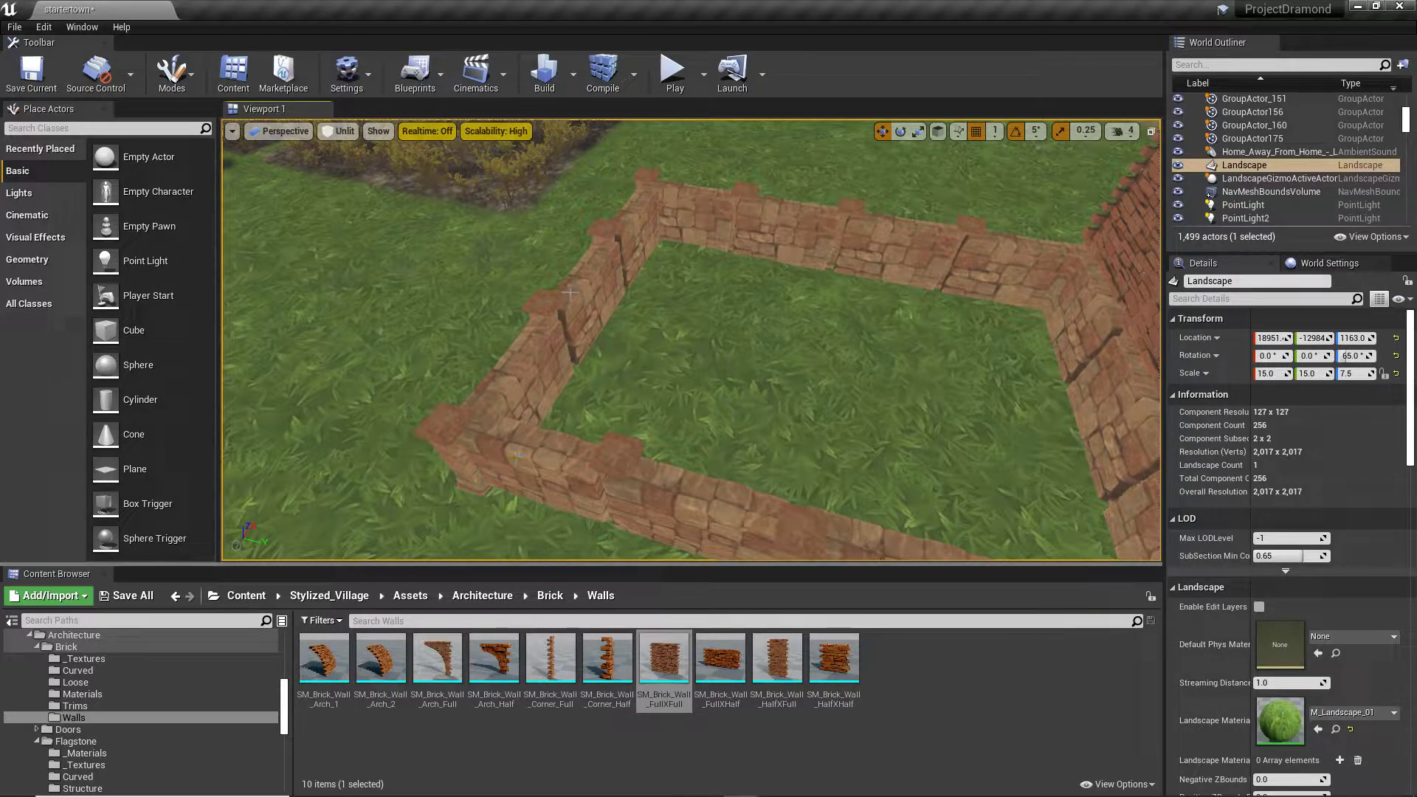
{"action": "left_click", "coordinate": [583, 334]}
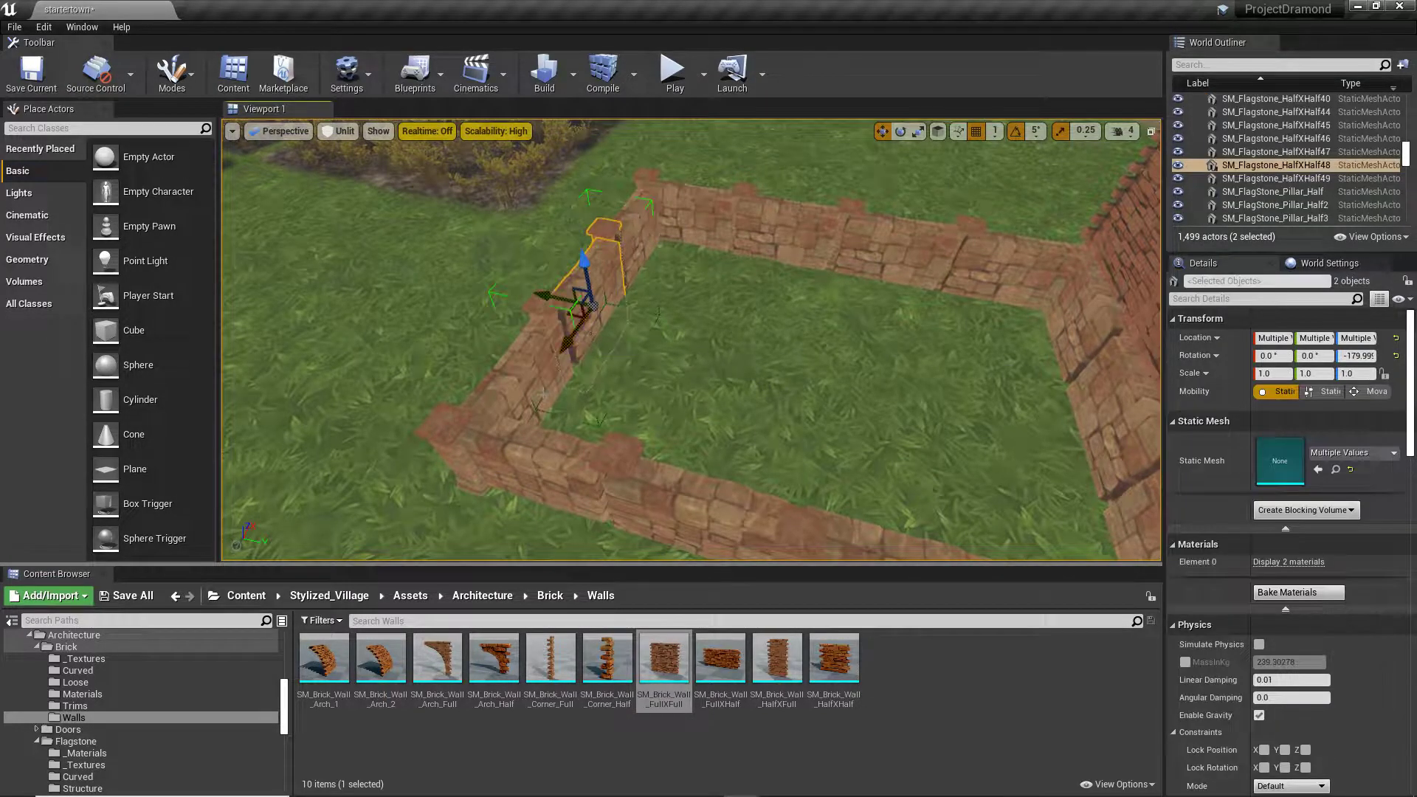
{"action": "right_click_drag", "start_coordinate": [543, 393], "coordinate": [738, 413]}
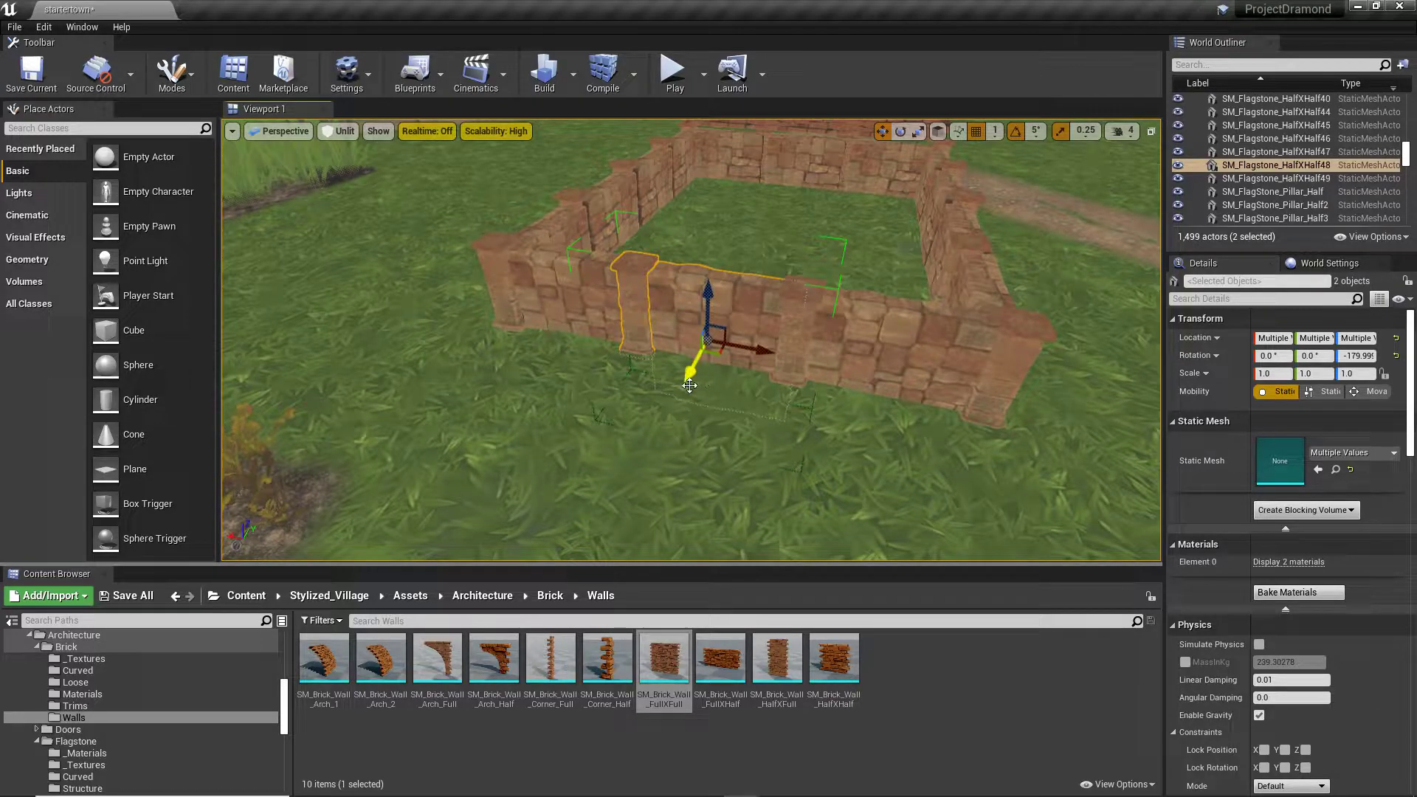
{"action": "left_click_drag", "start_coordinate": [691, 384], "coordinate": [613, 493], "text": "alt"}
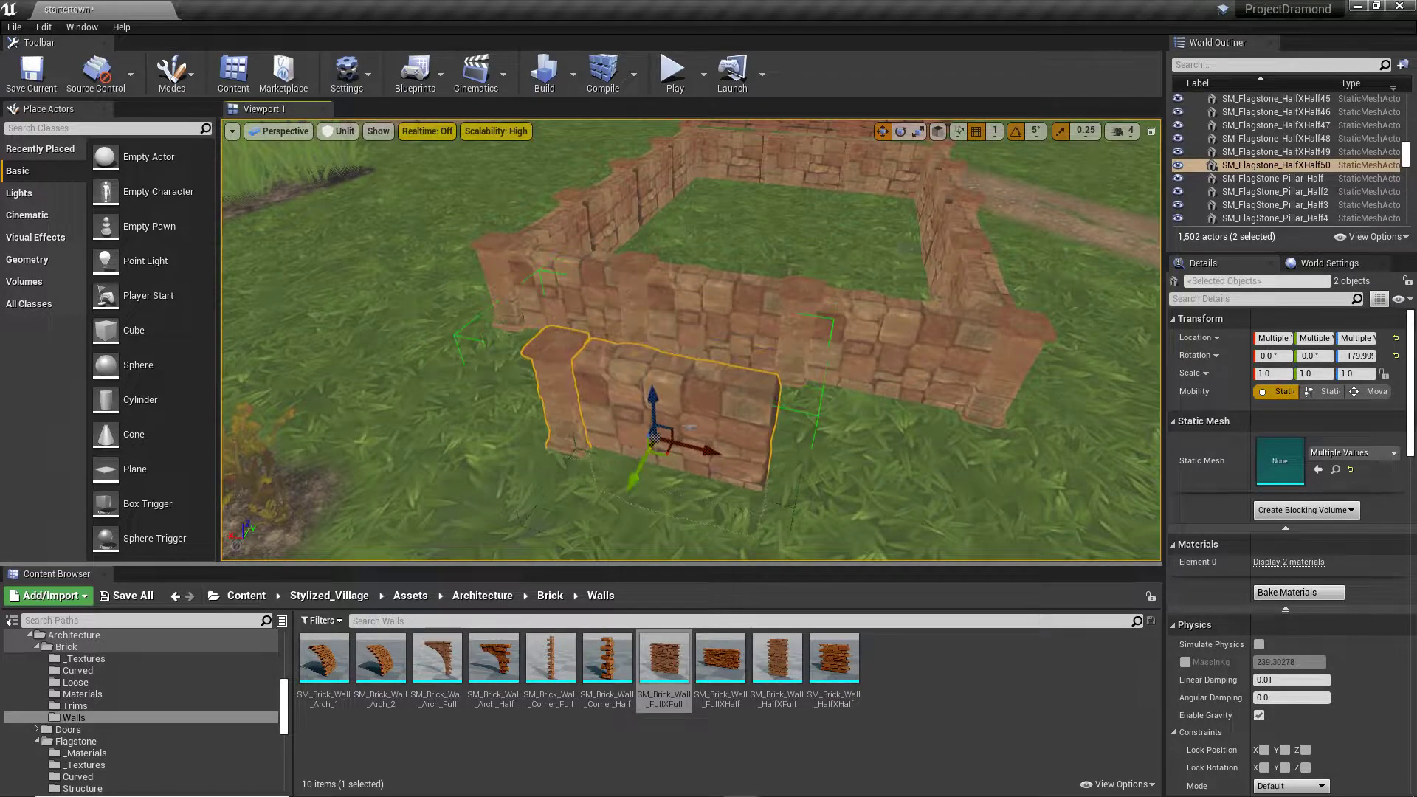
Step: Mirror the duplicated flagstone wall and pillar along Y and move them closer to the original wall
{"action": "right_click", "coordinate": [679, 414]}
{"action": "mouse_move", "coordinate": [750, 700]}
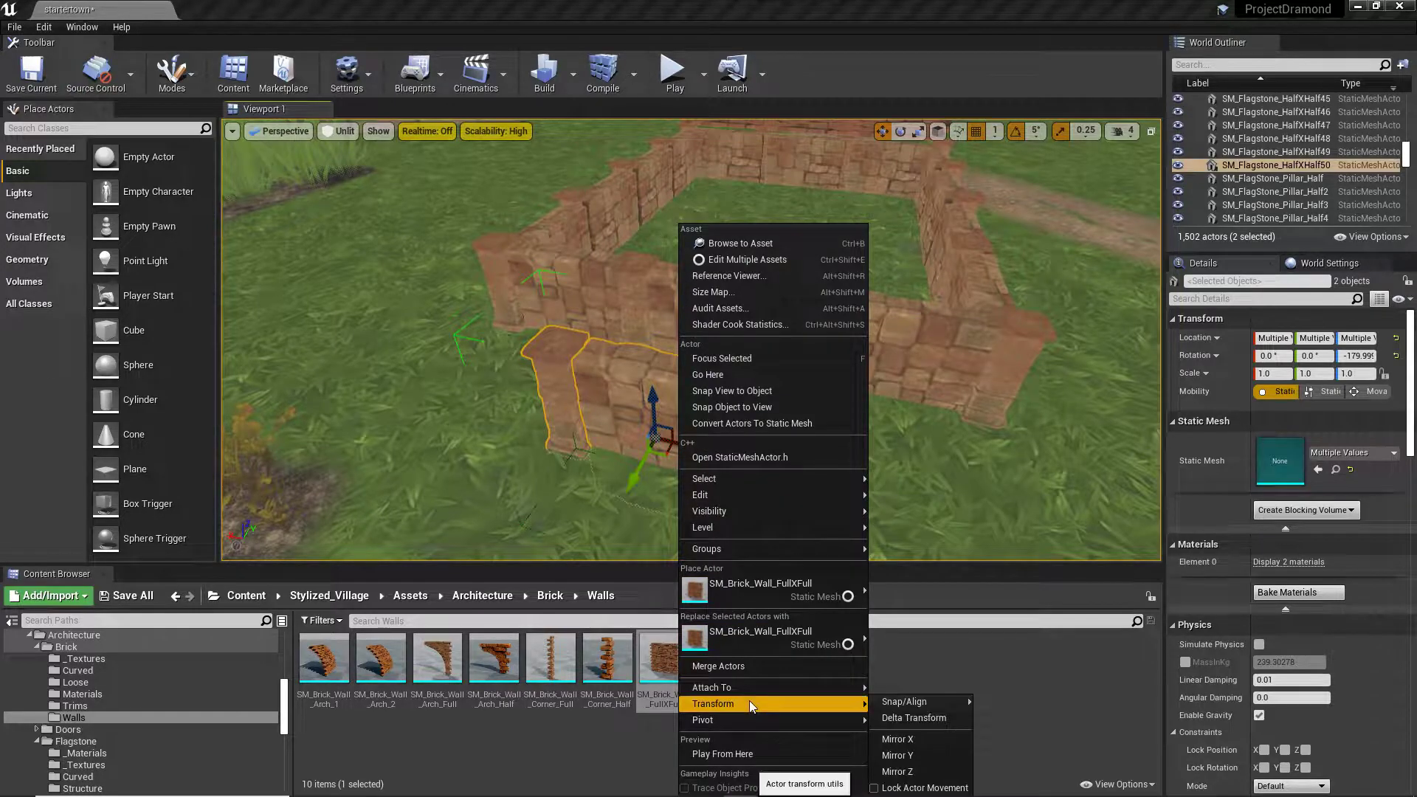
{"action": "left_click", "coordinate": [912, 757]}
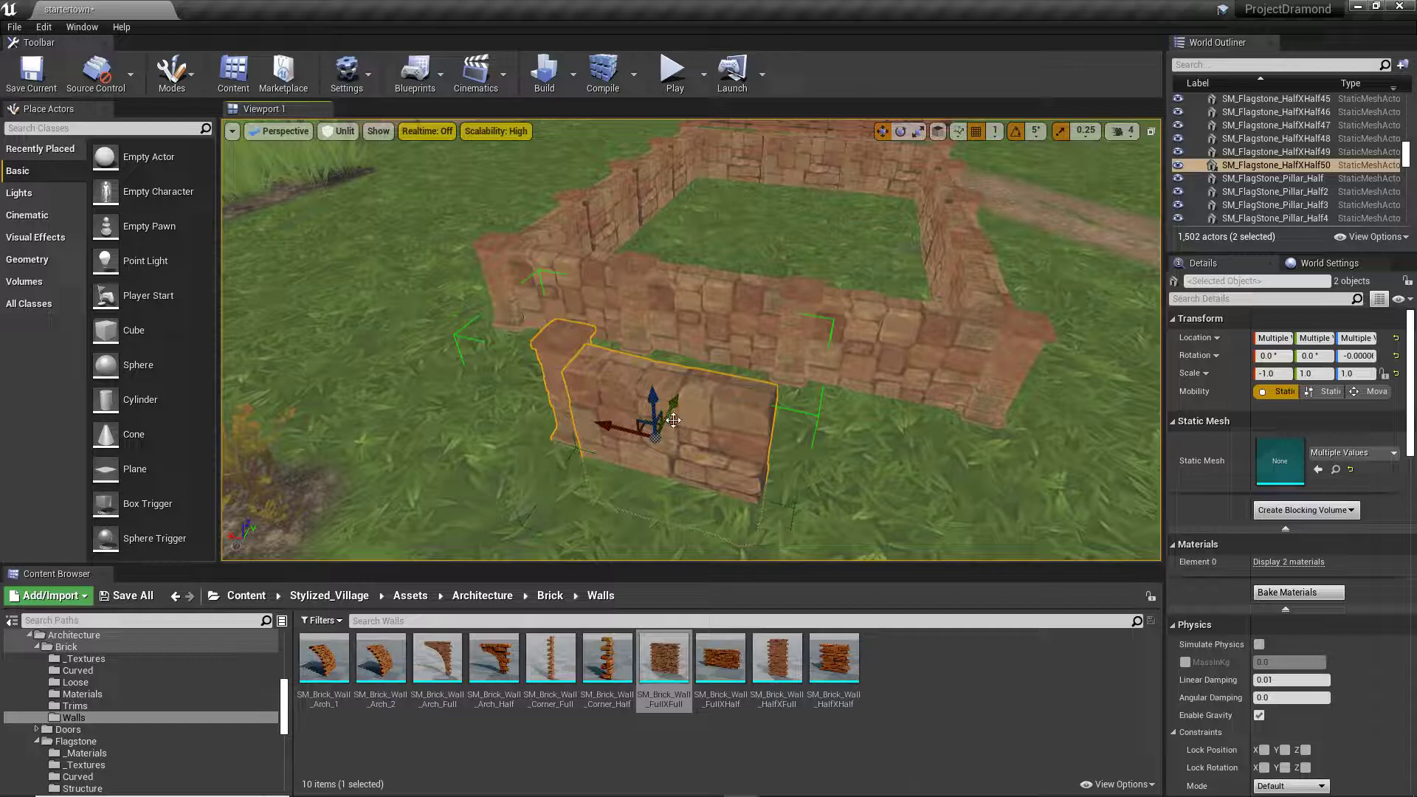
{"action": "left_click_drag", "start_coordinate": [673, 420], "coordinate": [706, 361]}
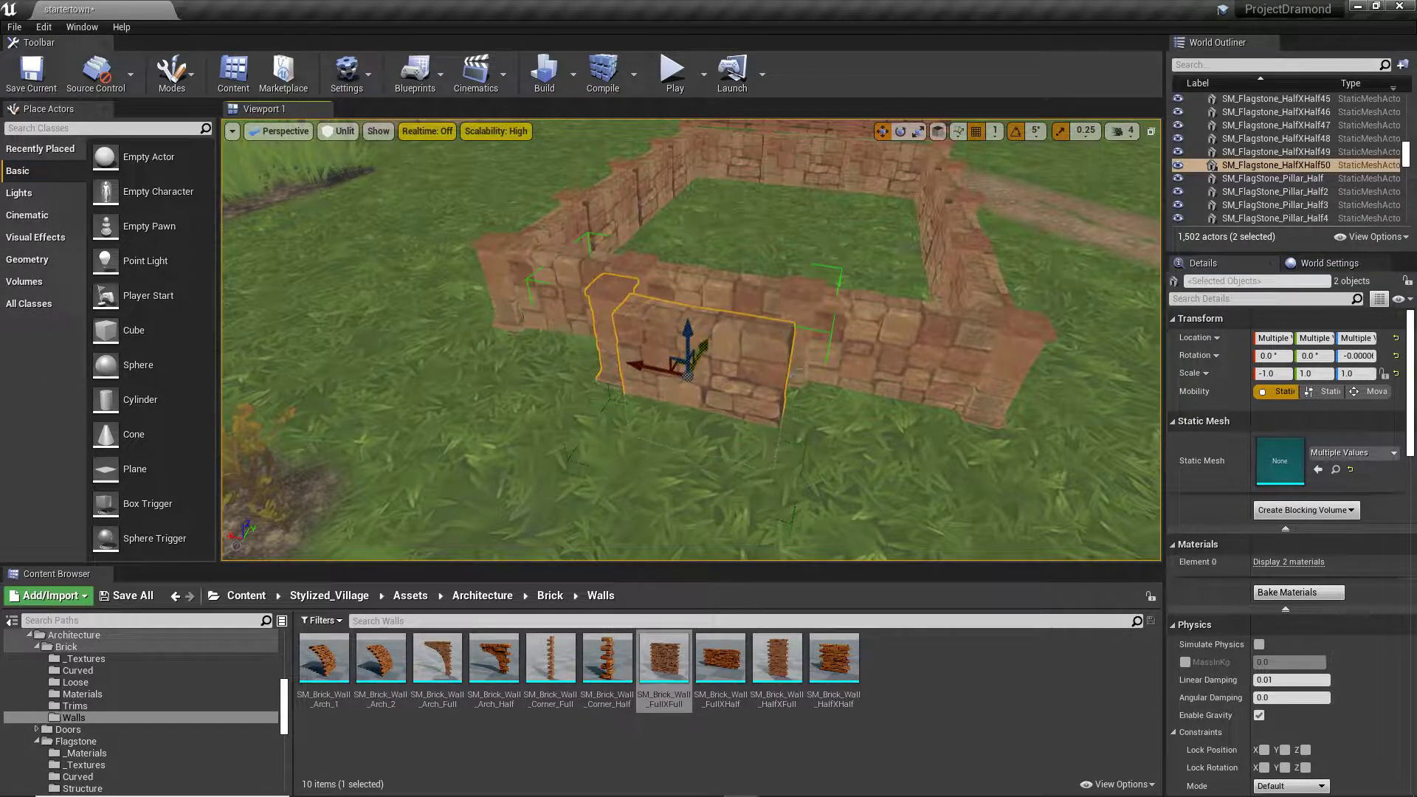
Step: Compare the mirrored flagstone copy with the original wall, and delete the copy
{"action": "right_click_drag", "start_coordinate": [705, 361], "coordinate": [553, 413]}
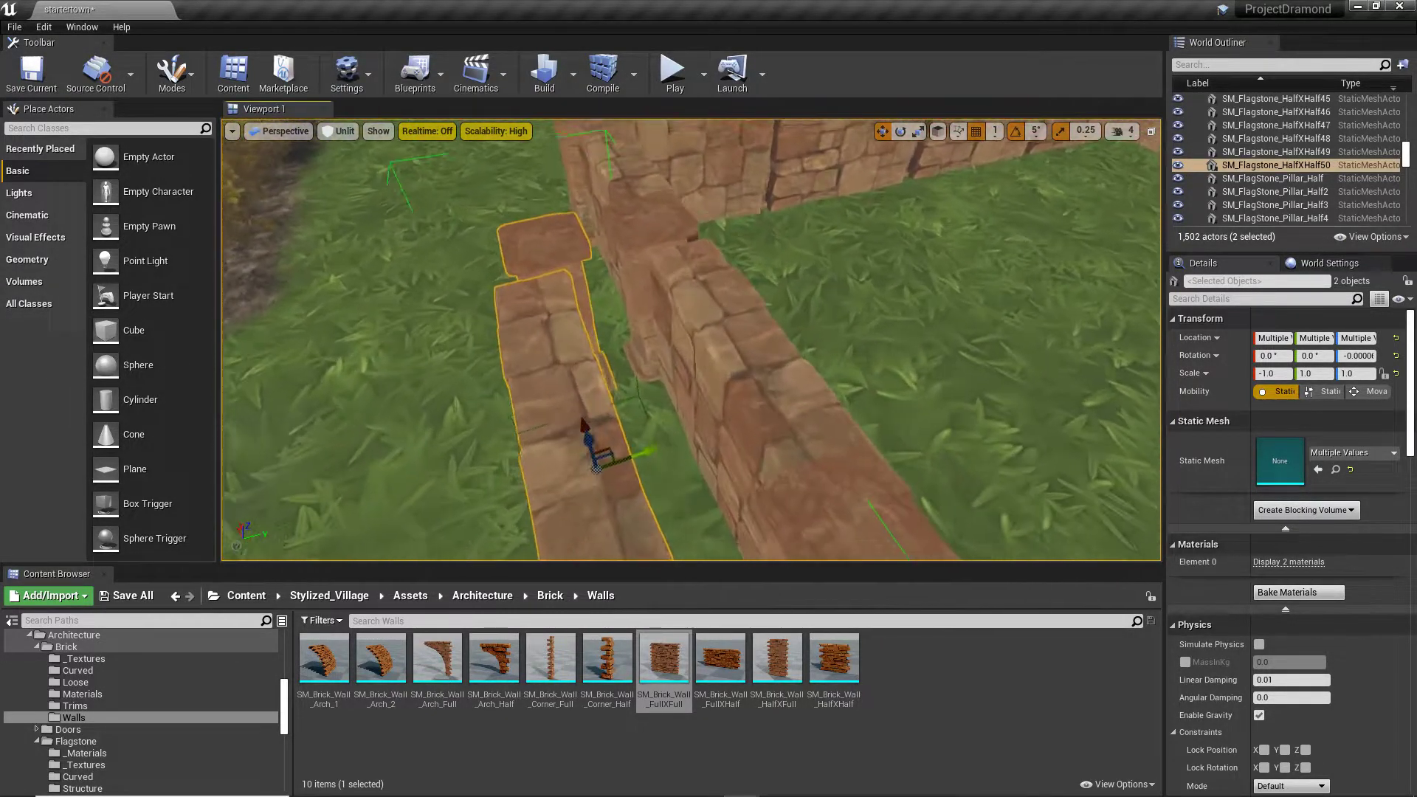
{"action": "right_click_drag", "start_coordinate": [612, 376], "coordinate": [607, 220]}
{"action": "scroll", "coordinate": [760, 301], "scroll_direction": "down", "scroll_amount": 6}
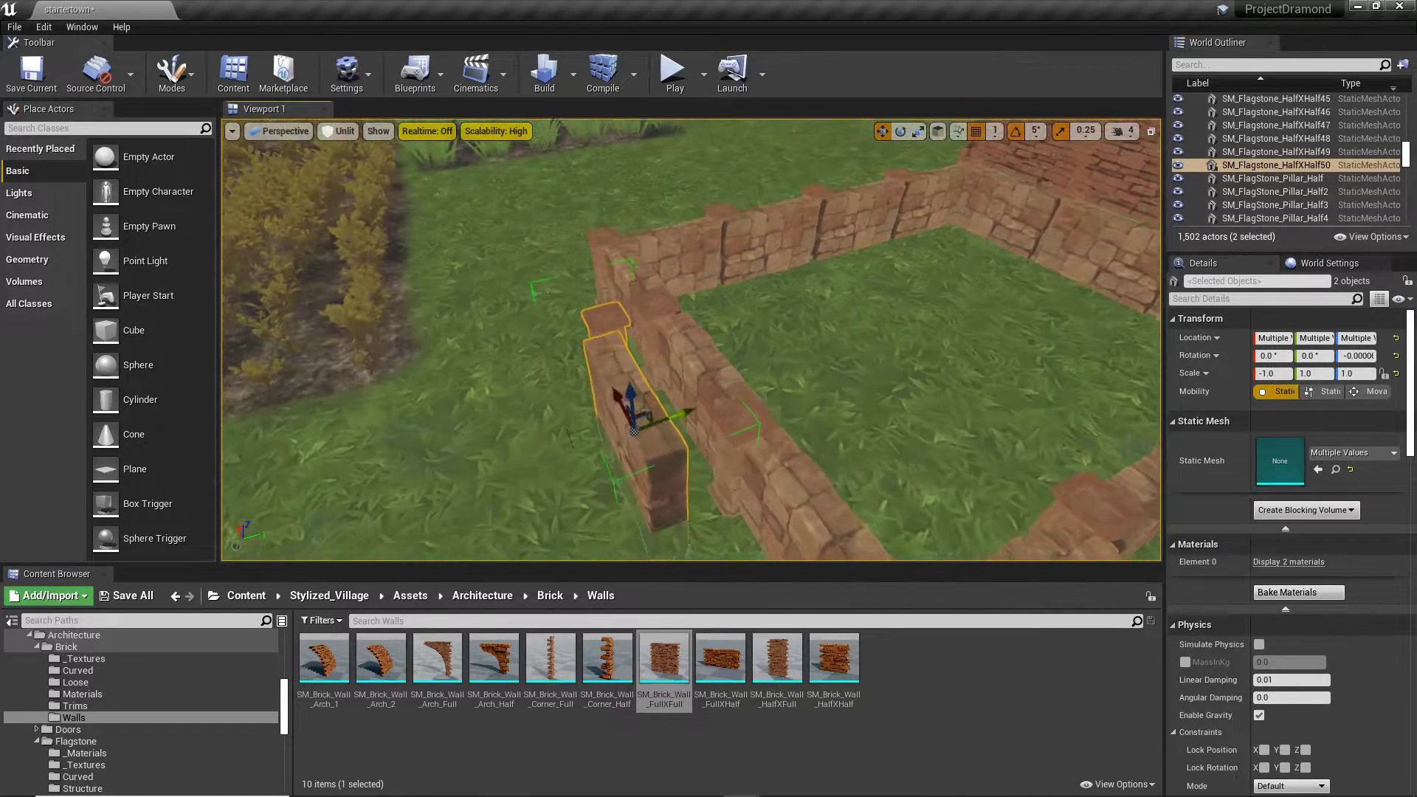
{"action": "key", "text": "Delete"}
Step: Select the three brick wall panels with their two corner pieces and duplicate them into the middle of the foundation
{"action": "right_click_drag", "start_coordinate": [592, 308], "coordinate": [671, 284]}
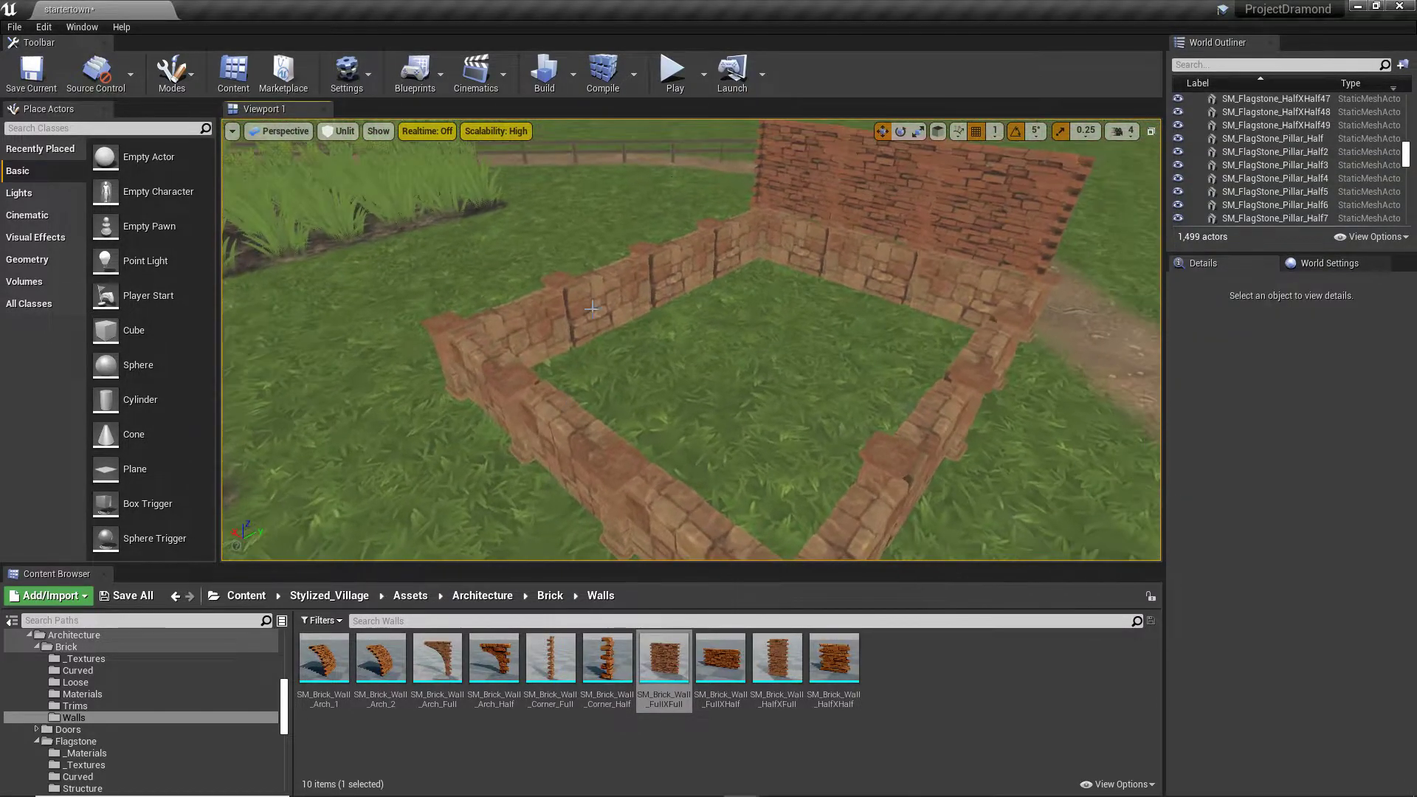
{"action": "right_click_drag", "start_coordinate": [783, 276], "coordinate": [882, 260]}
{"action": "right_click_drag", "start_coordinate": [747, 294], "coordinate": [677, 345]}
{"action": "right_click_drag", "start_coordinate": [368, 339], "coordinate": [368, 340]}
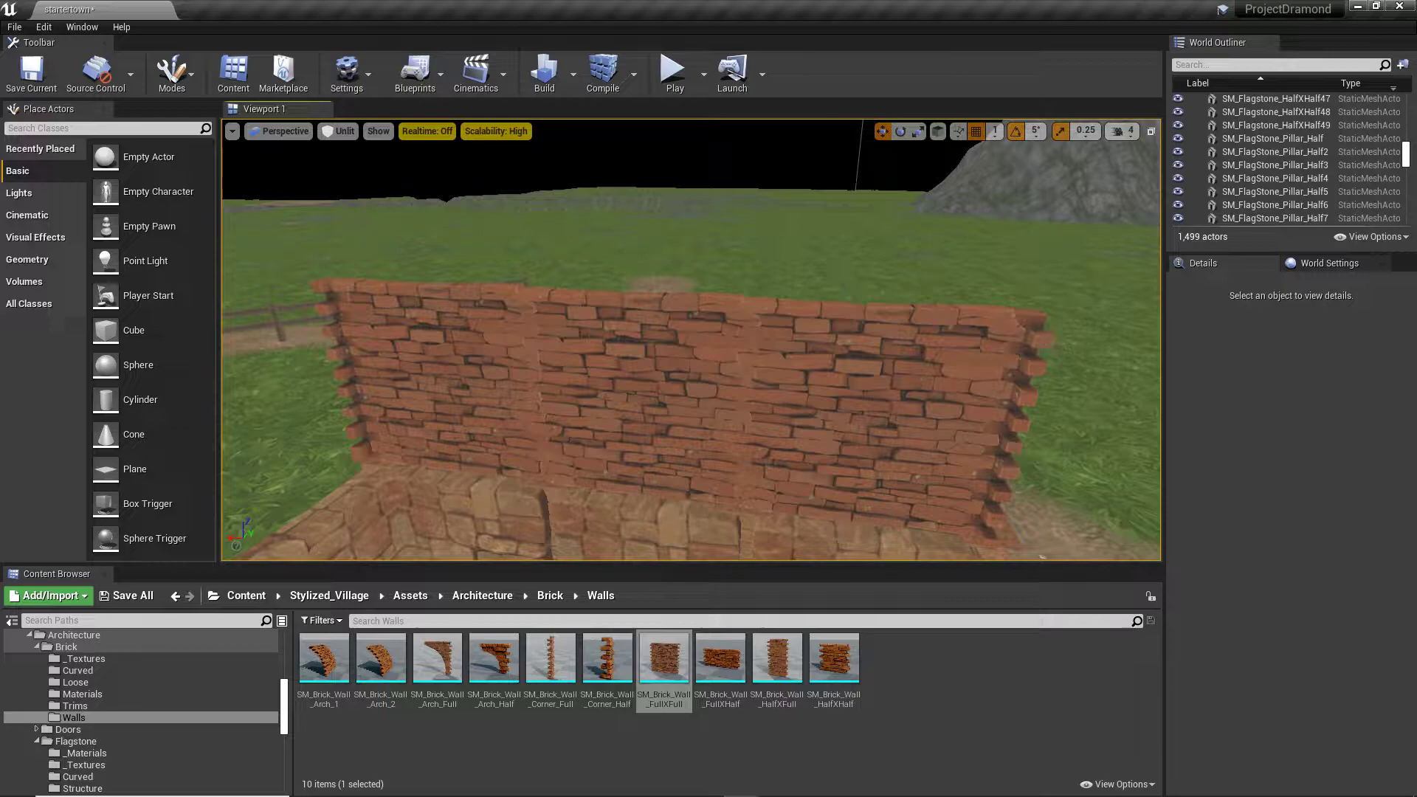
{"action": "right_click", "coordinate": [665, 418]}
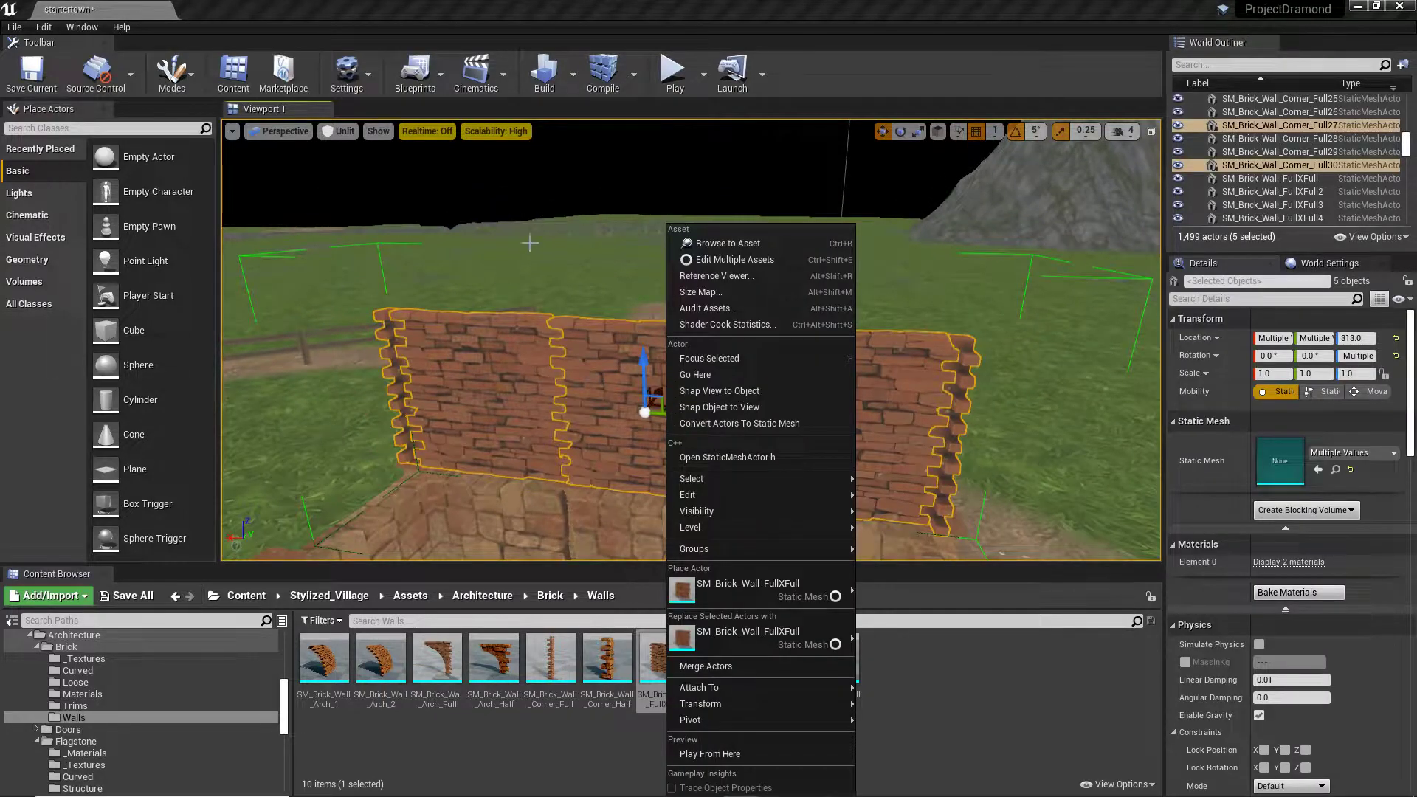
{"action": "key", "text": "Escape"}
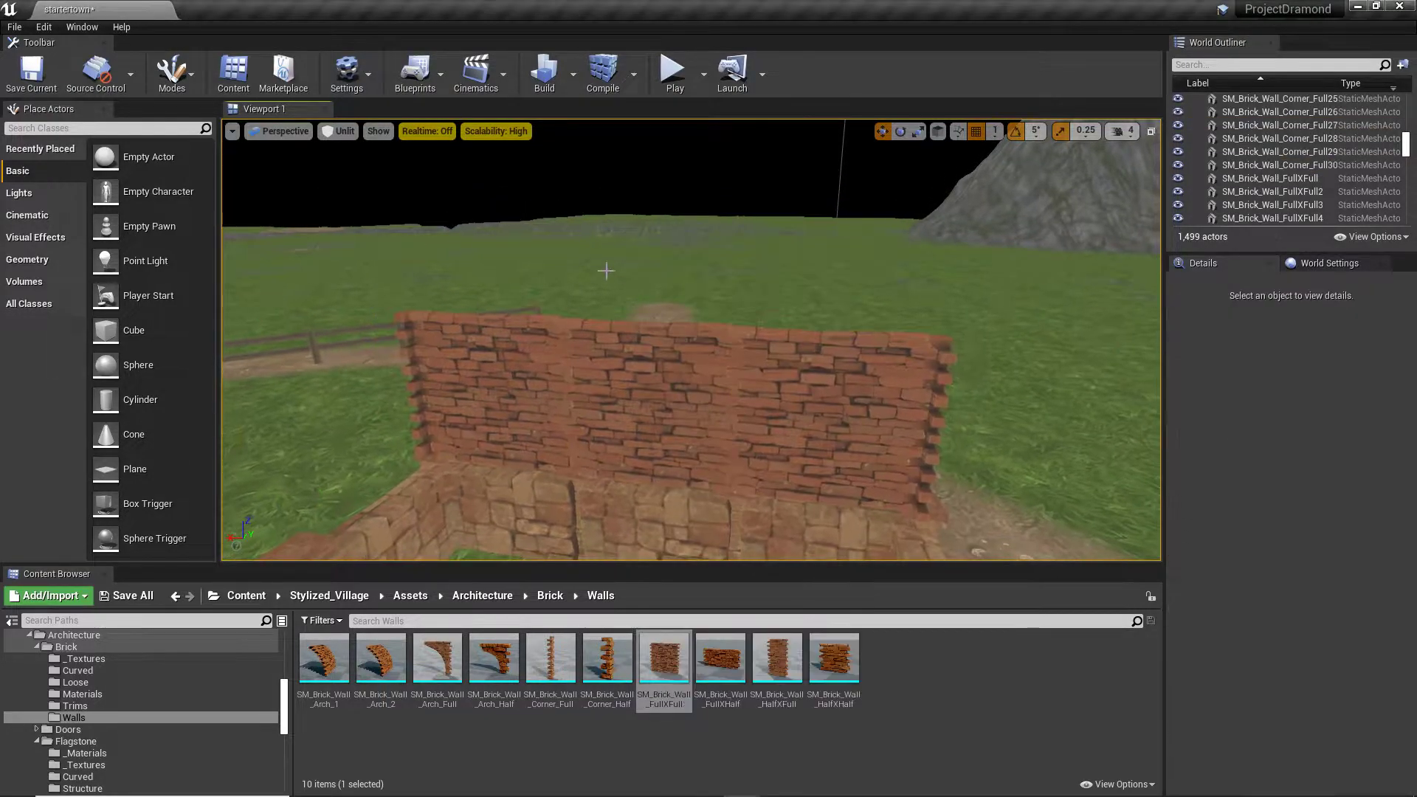
{"action": "right_click_drag", "start_coordinate": [587, 380], "coordinate": [586, 381]}
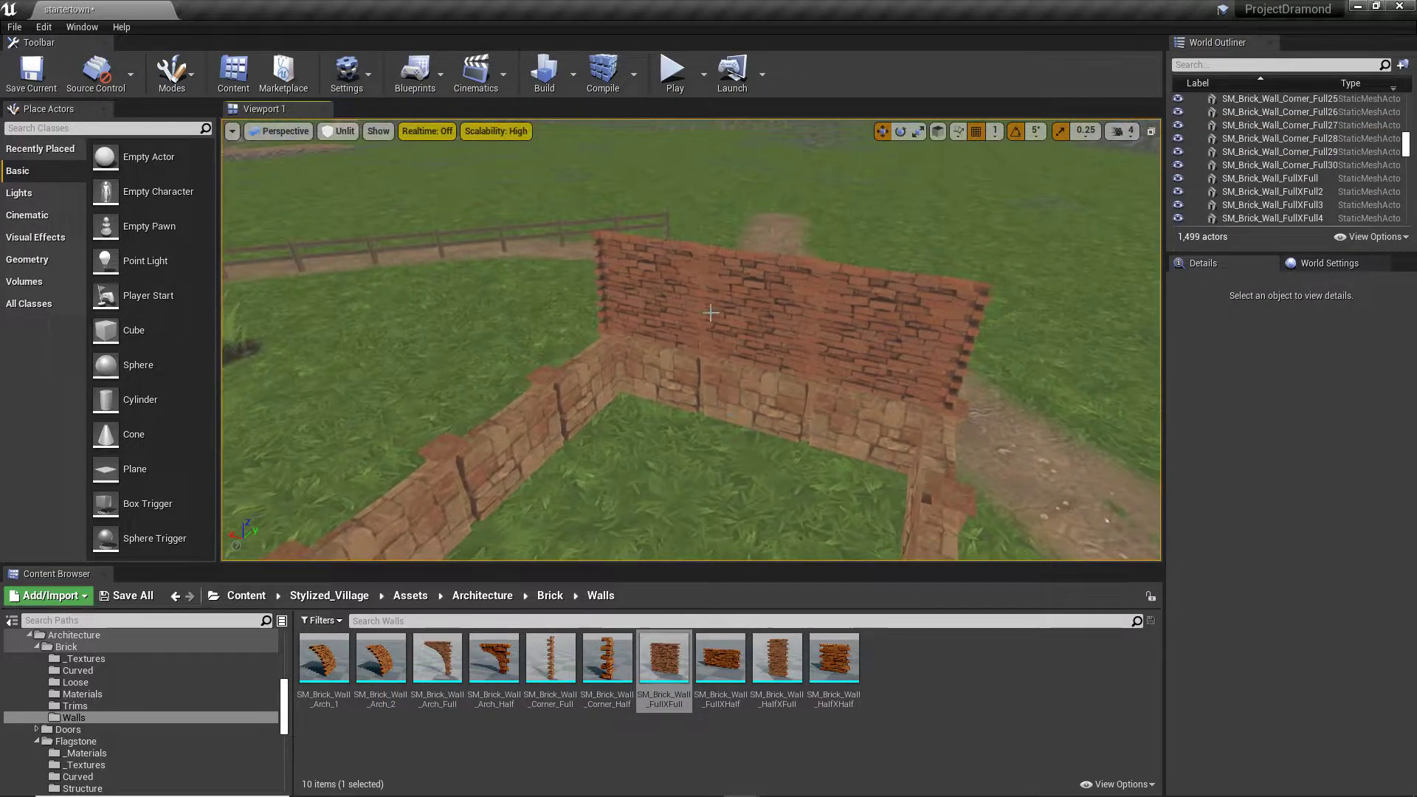
{"action": "key", "text": "ctrl+z"}
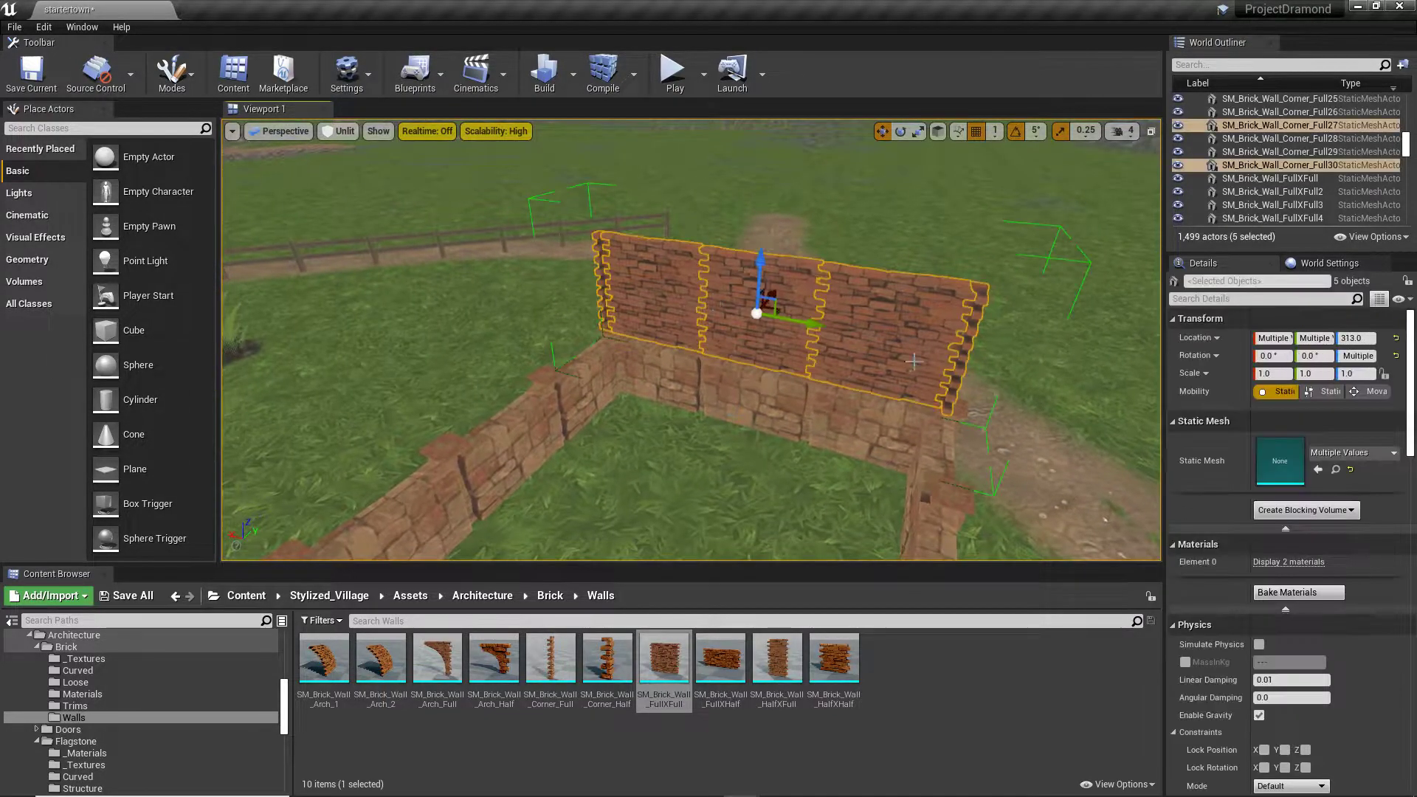
{"action": "right_click_drag", "start_coordinate": [837, 244], "coordinate": [837, 243]}
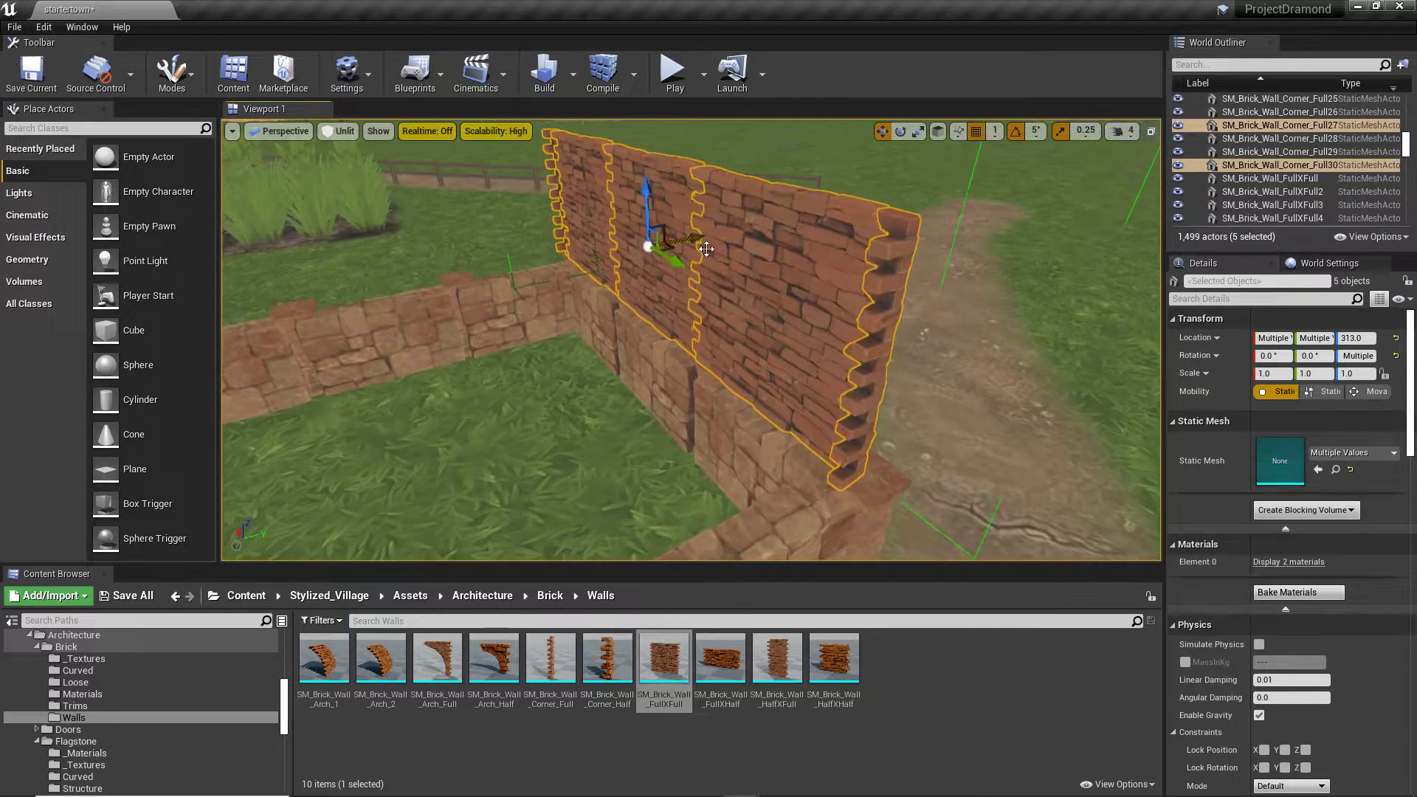
{"action": "left_click_drag", "start_coordinate": [702, 247], "coordinate": [372, 355], "text": "alt"}
Step: Turn the copied brick wall to face the other way and move it onto the opposite flagstone wall
{"action": "right_click_drag", "start_coordinate": [373, 355], "coordinate": [372, 354]}
{"action": "key", "text": "s"}
{"action": "key", "text": "e"}
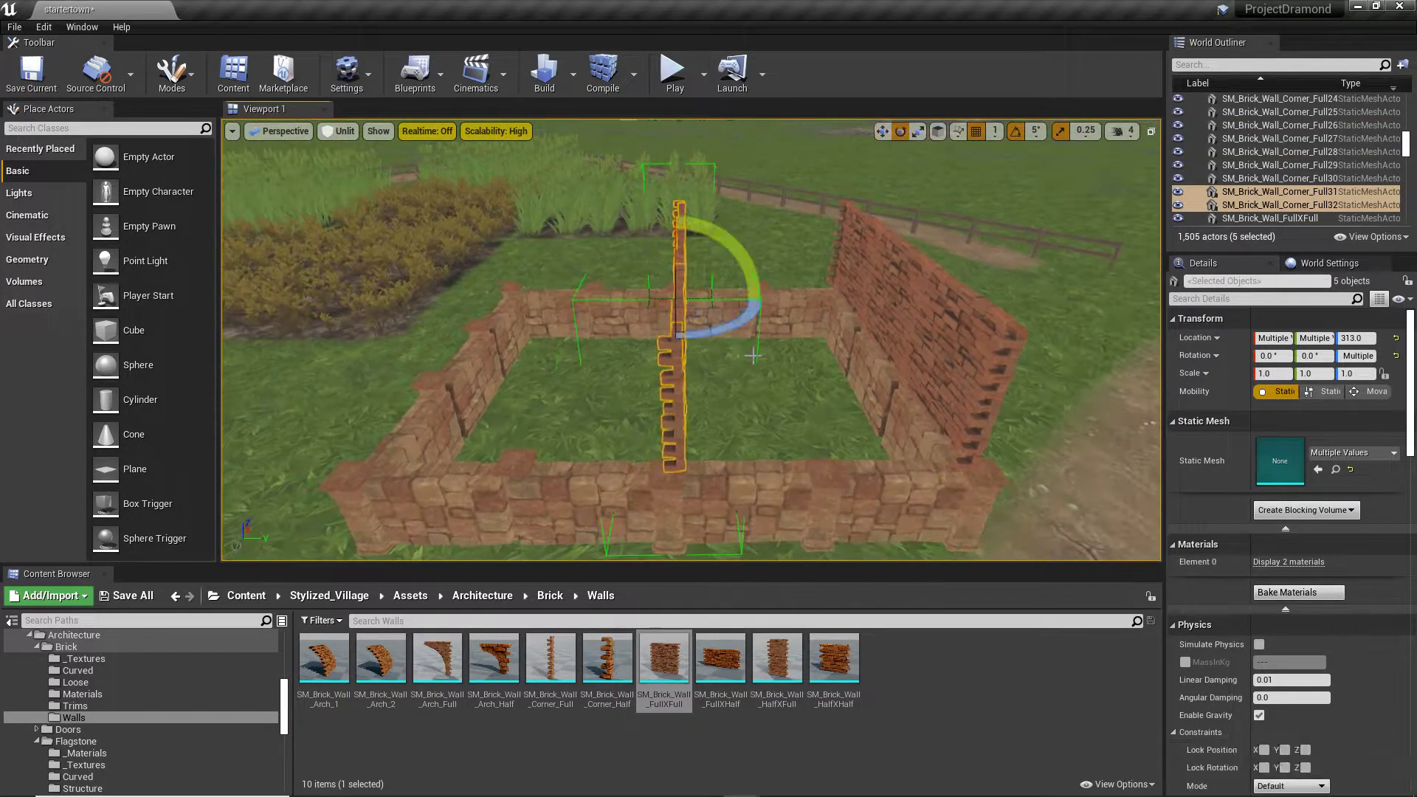
{"action": "left_click_drag", "start_coordinate": [743, 330], "coordinate": [403, 355]}
{"action": "key", "text": "w"}
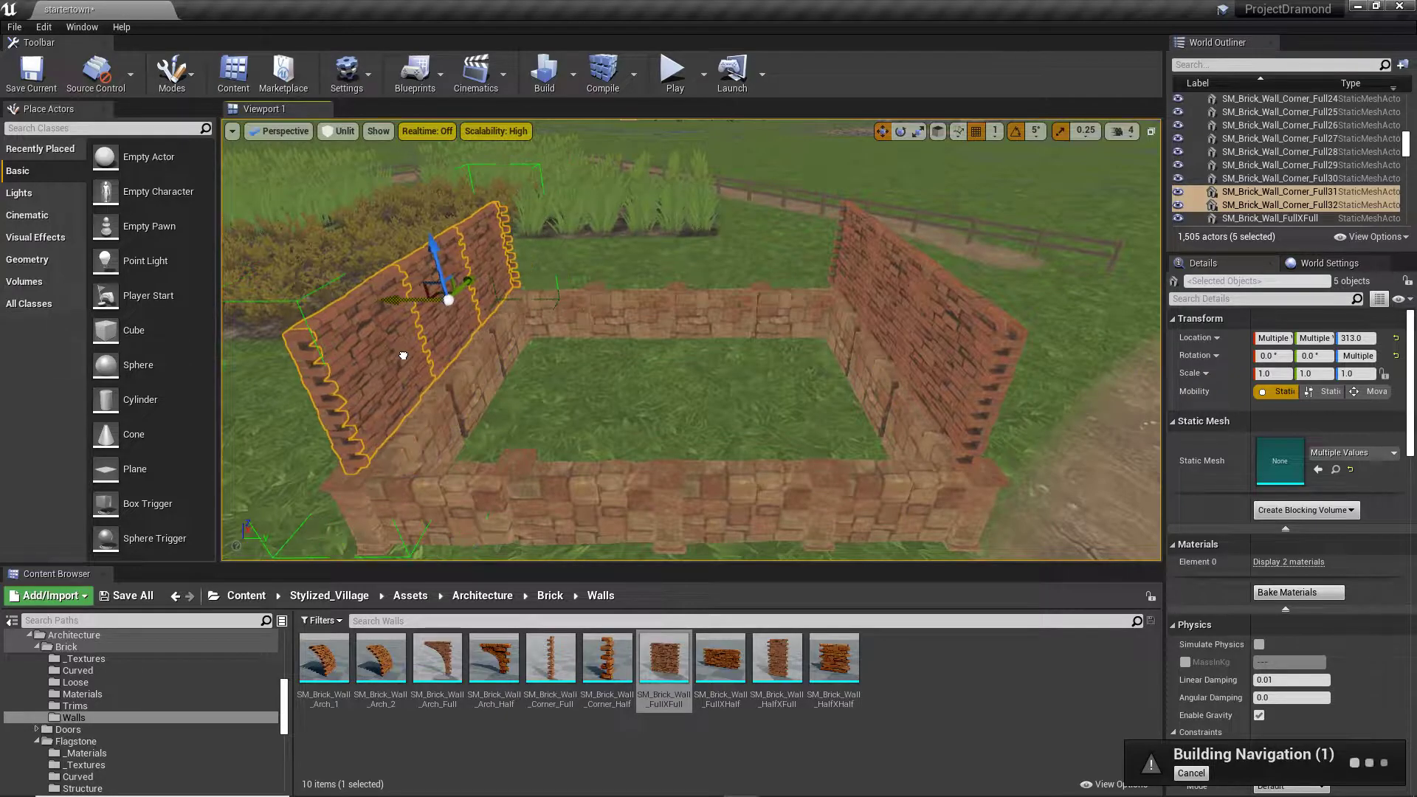
Step: Examine how the copied brick wall's ends and corners line up with the flagstone base, compared with the original brick wall
{"action": "key", "text": "a"}
{"action": "right_click_drag", "start_coordinate": [596, 461], "coordinate": [683, 476]}
{"action": "key", "text": "w"}
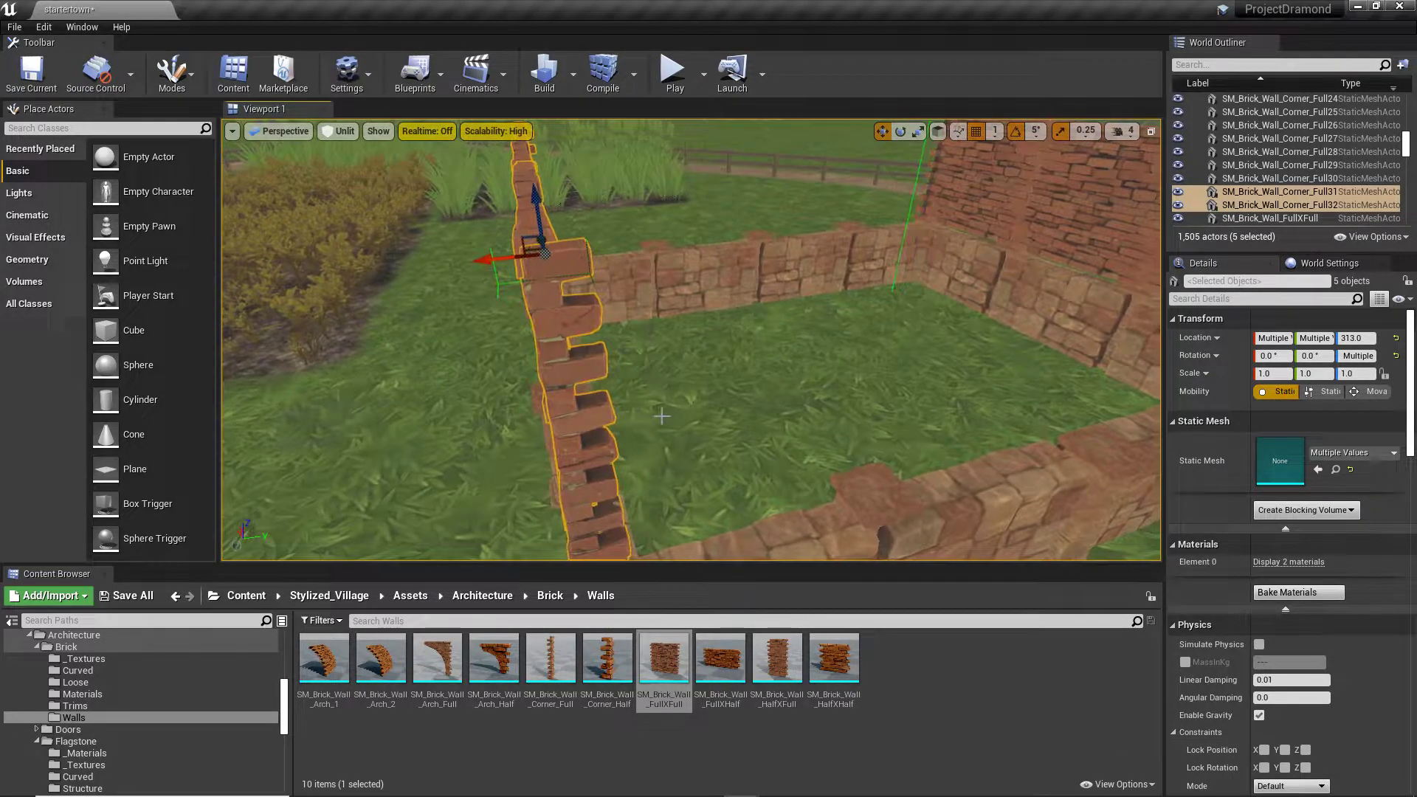
{"action": "key", "text": "d"}
{"action": "right_click_drag", "start_coordinate": [661, 416], "coordinate": [939, 337]}
{"action": "right_click_drag", "start_coordinate": [624, 402], "coordinate": [458, 398]}
{"action": "key", "text": "d"}
{"action": "right_click_drag", "start_coordinate": [512, 301], "coordinate": [1004, 342]}
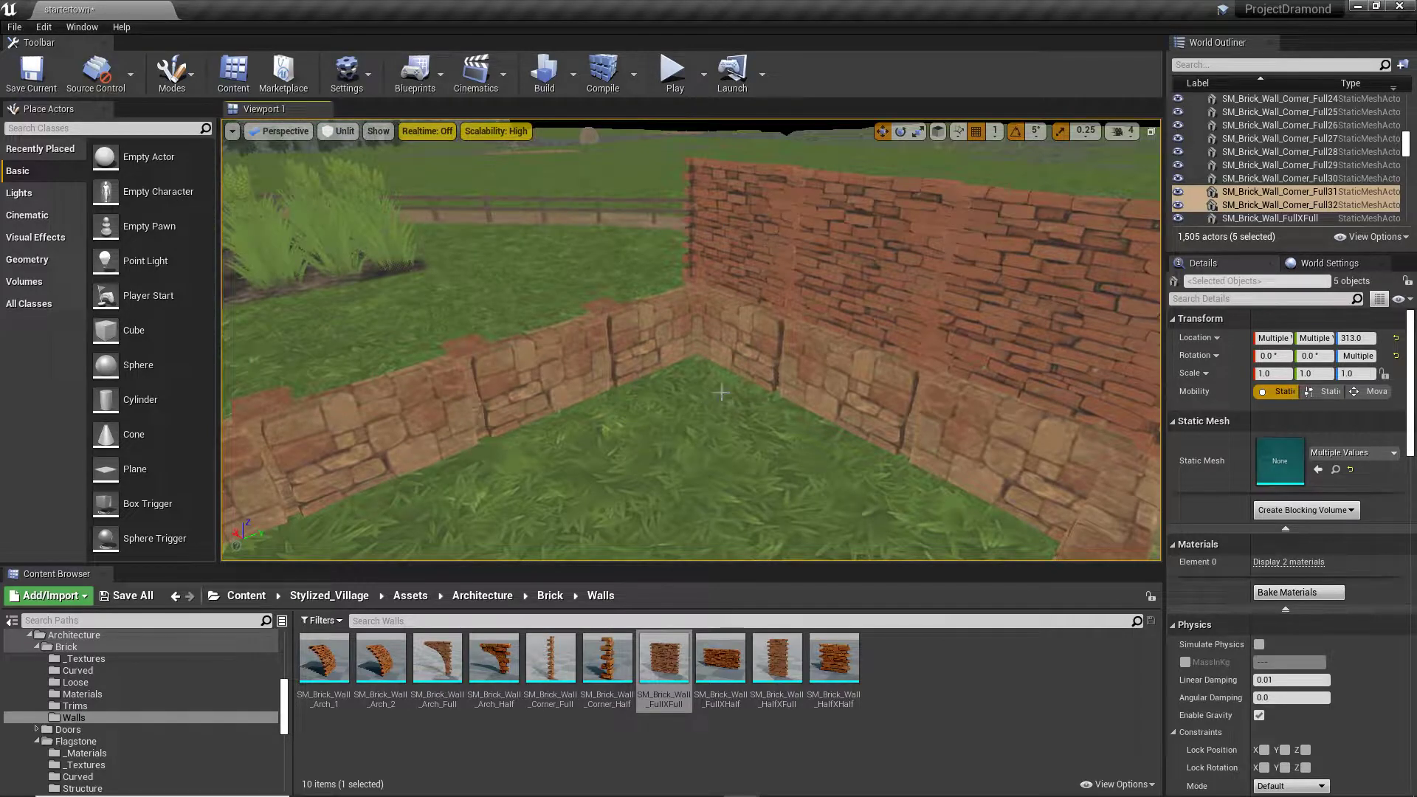
{"action": "right_click_drag", "start_coordinate": [832, 391], "coordinate": [775, 287]}
{"action": "key", "text": "s"}
{"action": "key", "text": "a"}
{"action": "mouse_move", "coordinate": [775, 347]}
{"action": "right_mouse_down"}
{"action": "mouse_move", "coordinate": [708, 347]}
{"action": "mouse_move", "coordinate": [759, 354]}
{"action": "right_mouse_up"}
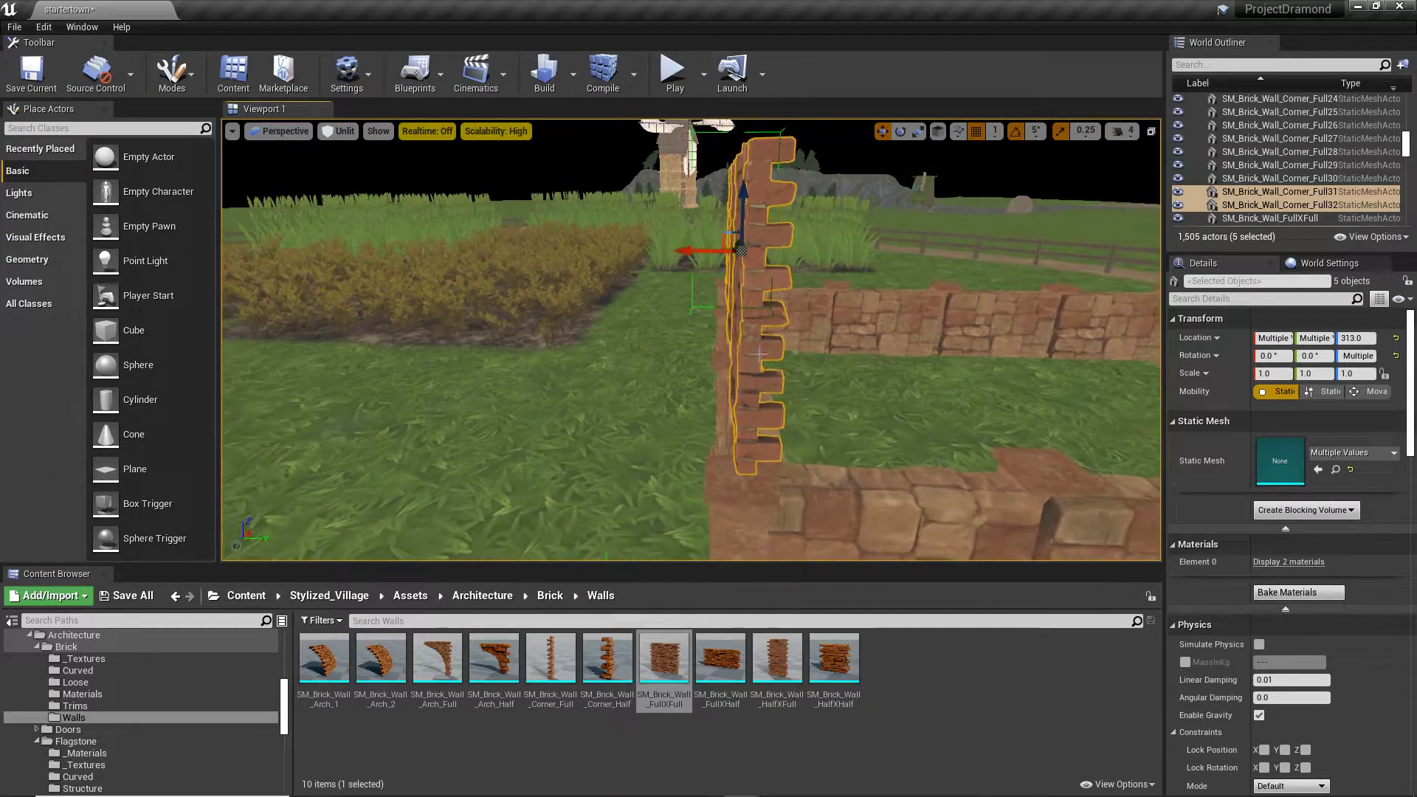
Step: Shift the copied brick wall slightly inward on its flagstone base
{"action": "left_click_drag", "start_coordinate": [708, 251], "coordinate": [696, 271]}
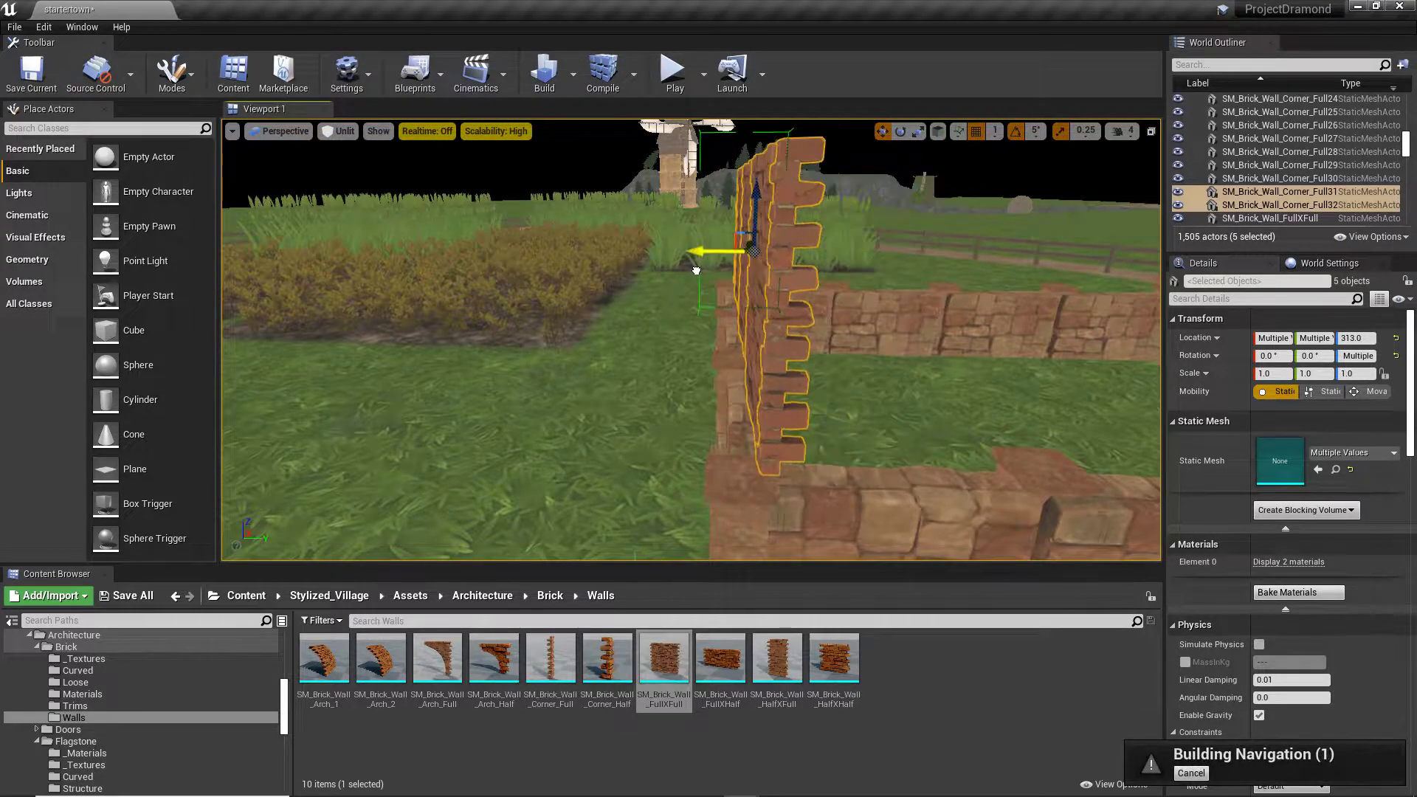
{"action": "key", "text": "d"}
{"action": "right_click_drag", "start_coordinate": [959, 348], "coordinate": [1022, 420]}
{"action": "key", "text": "s"}
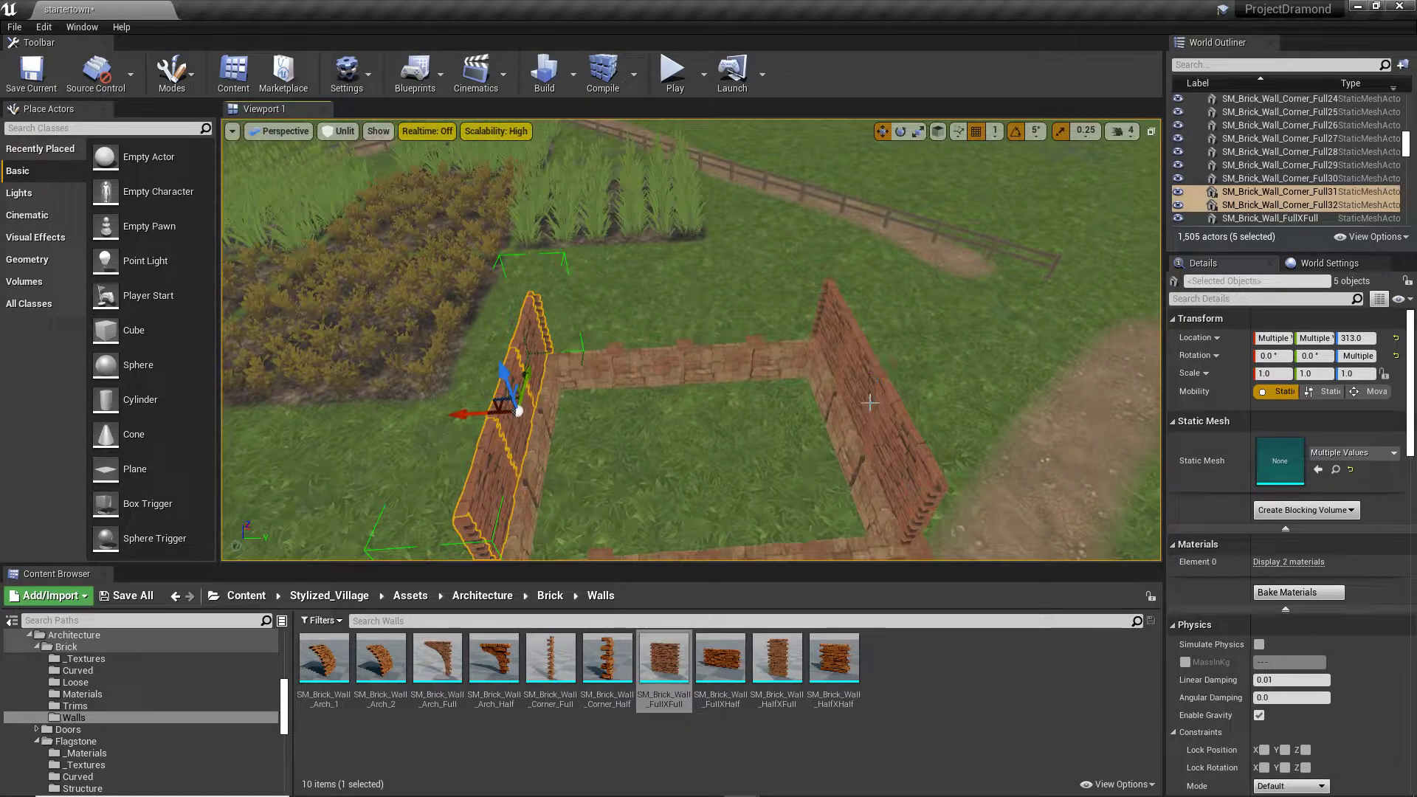
Step: Examine the two facing brick walls and the flagstone sides still open between them from several angles
{"action": "key", "text": "s"}
{"action": "right_click_drag", "start_coordinate": [330, 464], "coordinate": [334, 354]}
{"action": "key", "text": "d"}
{"action": "key", "text": "w"}
{"action": "right_click_drag", "start_coordinate": [559, 423], "coordinate": [559, 423]}
{"action": "key", "text": "e"}
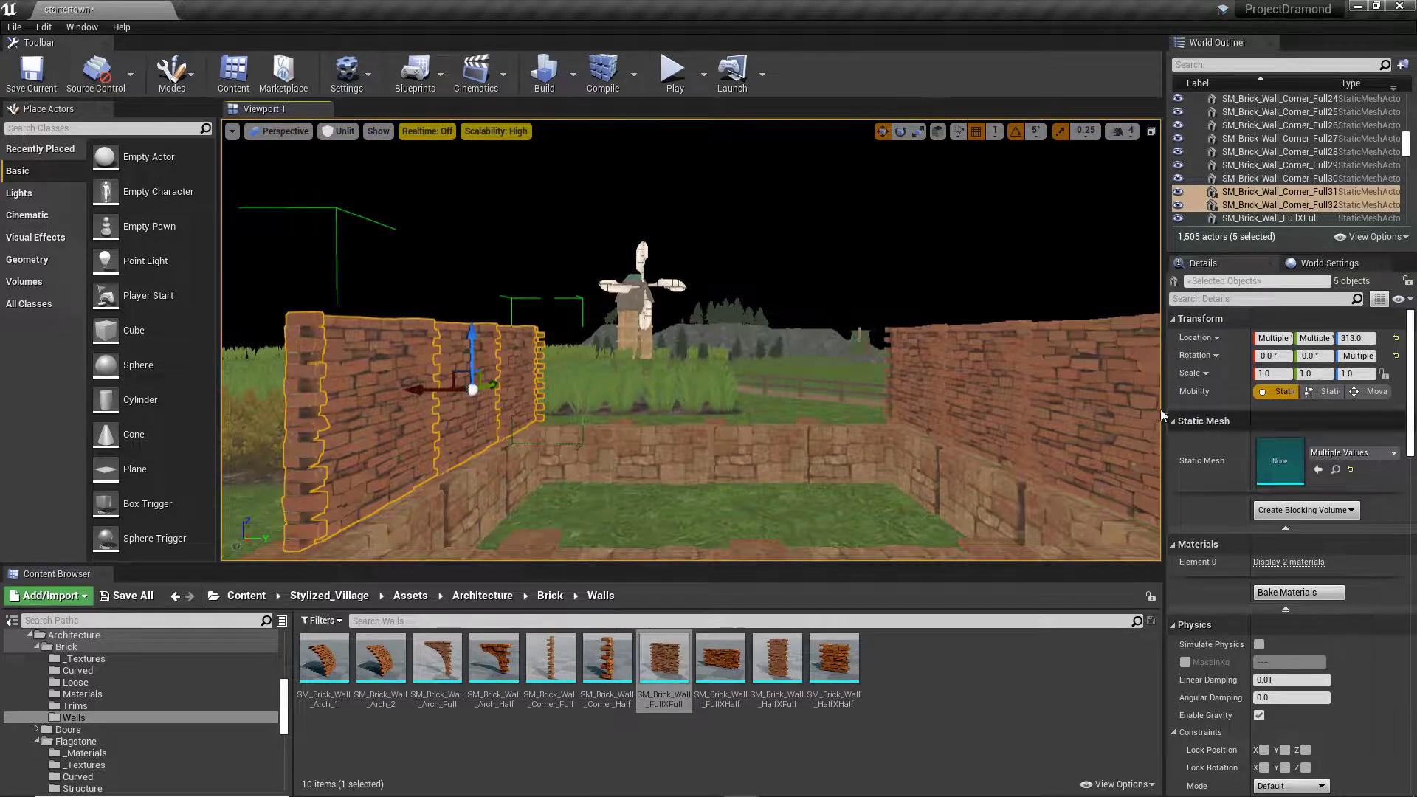
{"action": "key", "text": "s"}
{"action": "right_click_drag", "start_coordinate": [793, 448], "coordinate": [716, 439]}
{"action": "right_click_drag", "start_coordinate": [684, 522], "coordinate": [708, 554]}
{"action": "key", "text": "s"}
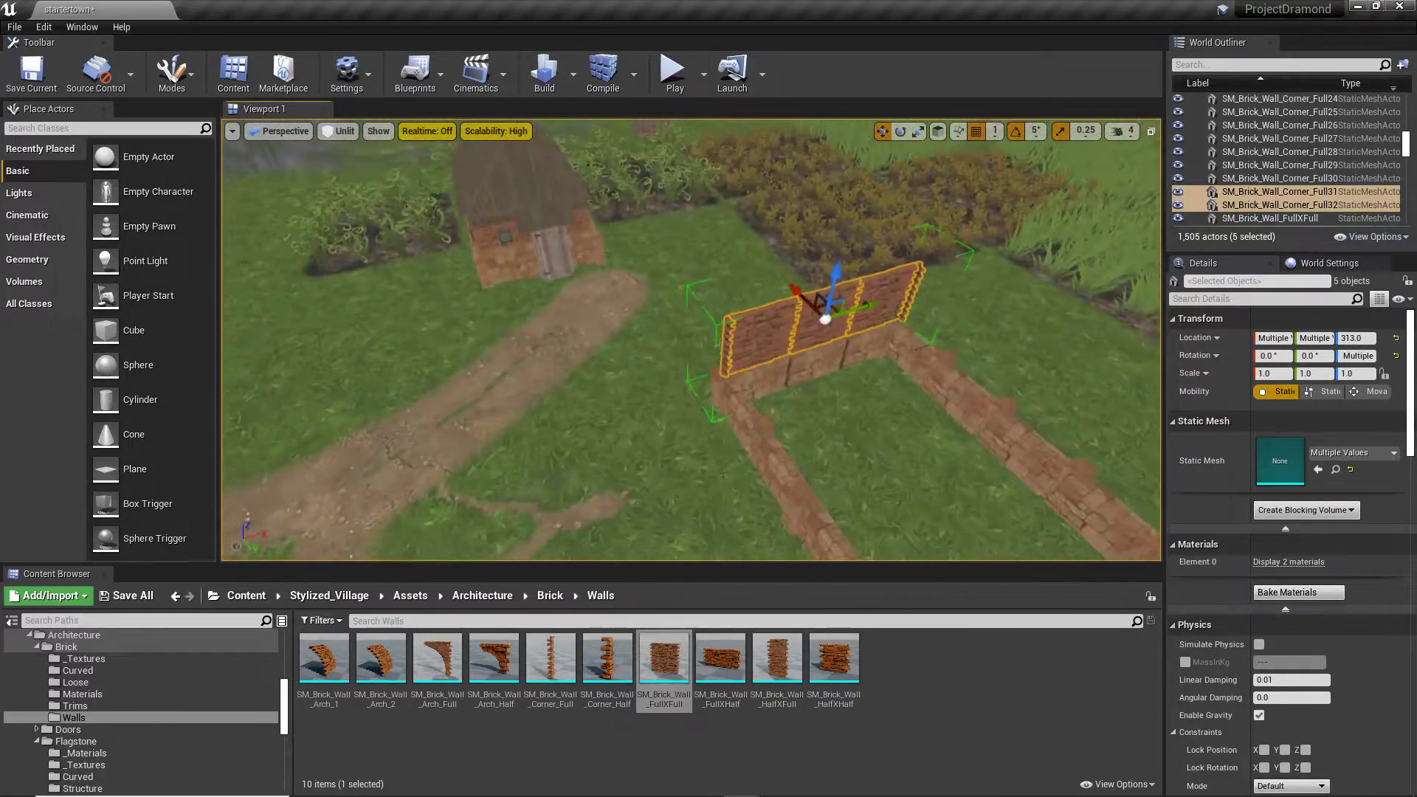
{"action": "right_click_drag", "start_coordinate": [690, 339], "coordinate": [767, 324]}
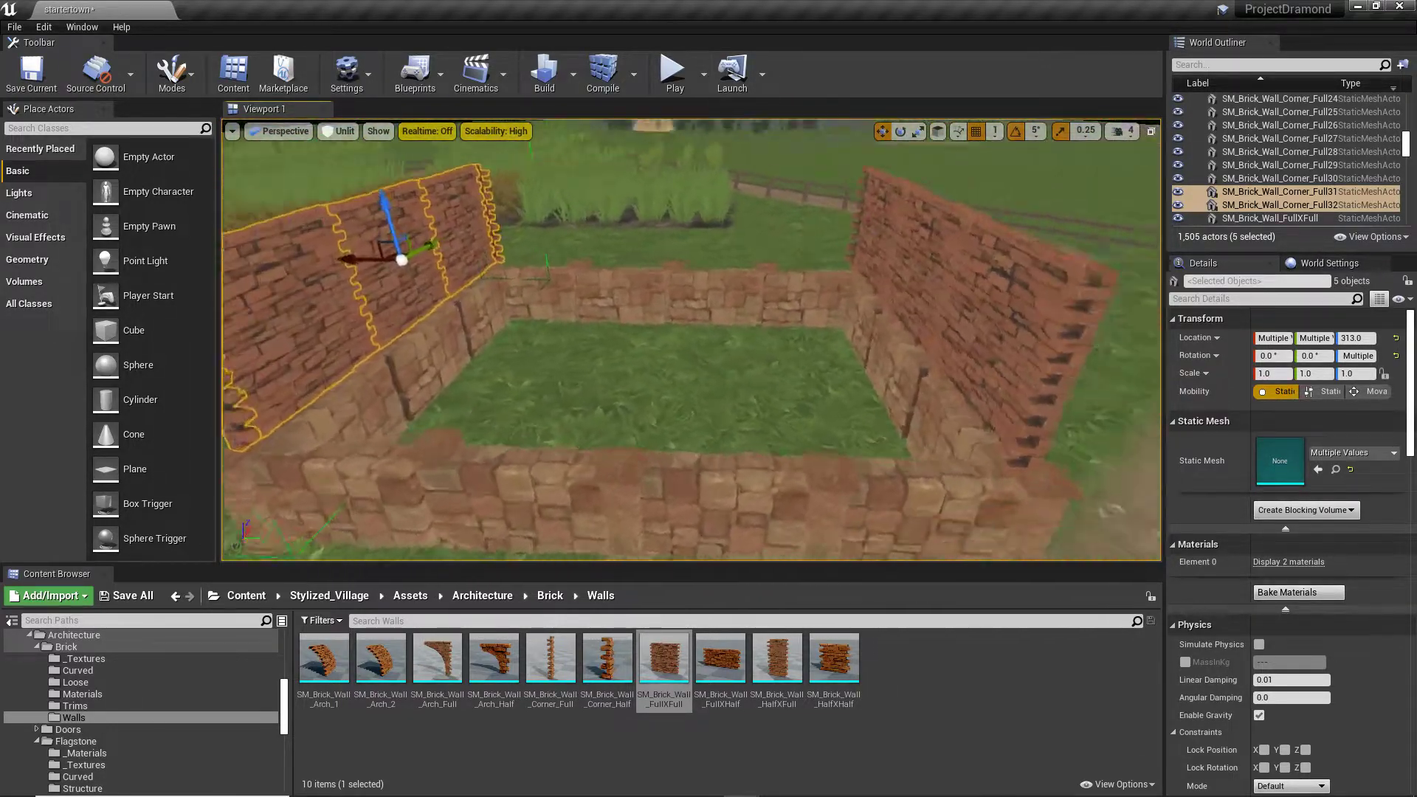
{"action": "right_click_drag", "start_coordinate": [790, 377], "coordinate": [789, 377]}
{"action": "mouse_move", "coordinate": [693, 447]}
{"action": "right_mouse_down"}
{"action": "mouse_move", "coordinate": [694, 369]}
{"action": "mouse_move", "coordinate": [693, 447]}
{"action": "right_mouse_up"}
Step: Ungroup the copied brick wall and check that its panels can be selected individually
{"action": "right_click", "coordinate": [517, 323]}
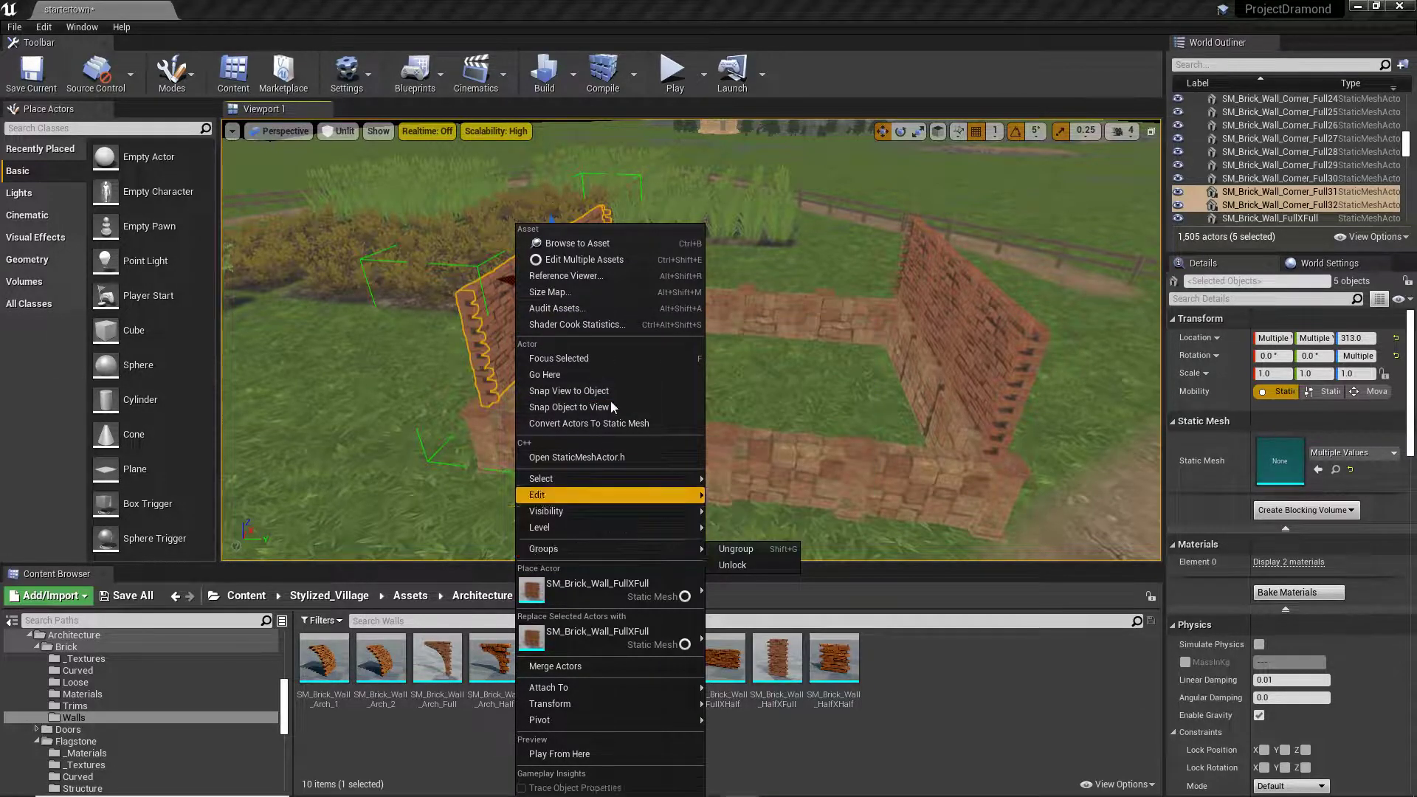
{"action": "mouse_move", "coordinate": [572, 547]}
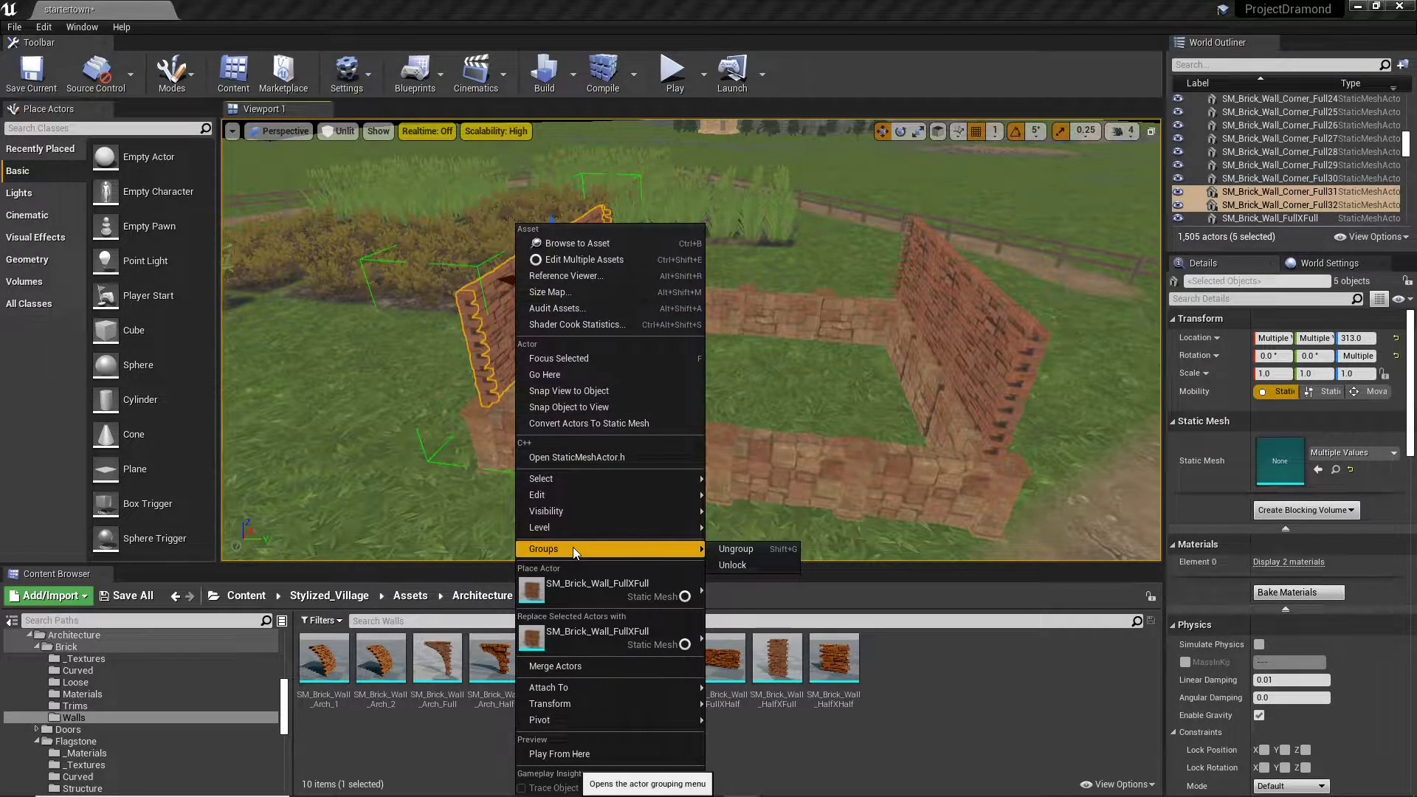
{"action": "left_click", "coordinate": [761, 550]}
{"action": "left_click", "coordinate": [644, 380]}
{"action": "left_click", "coordinate": [533, 303]}
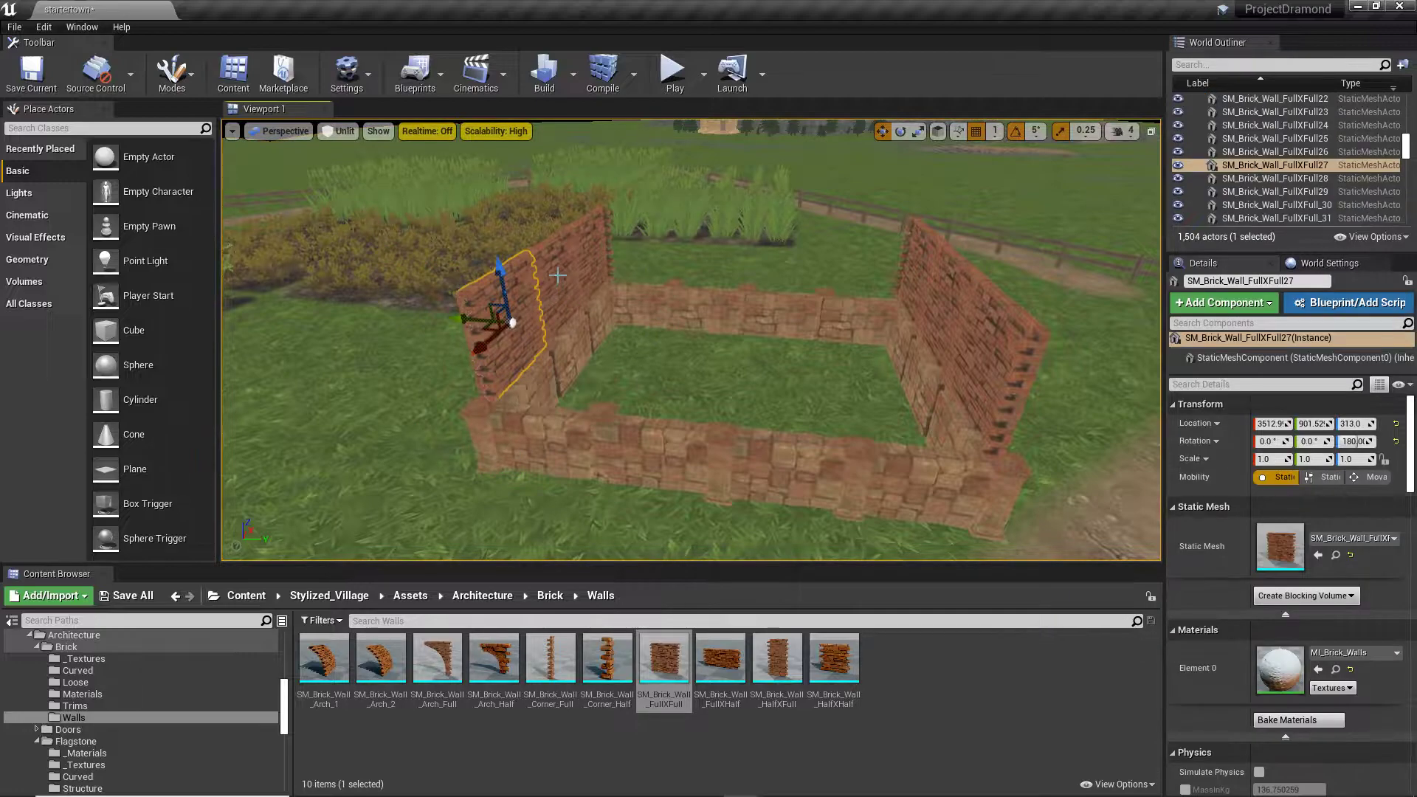
{"action": "left_click", "coordinate": [552, 269]}
{"action": "left_click", "coordinate": [587, 254]}
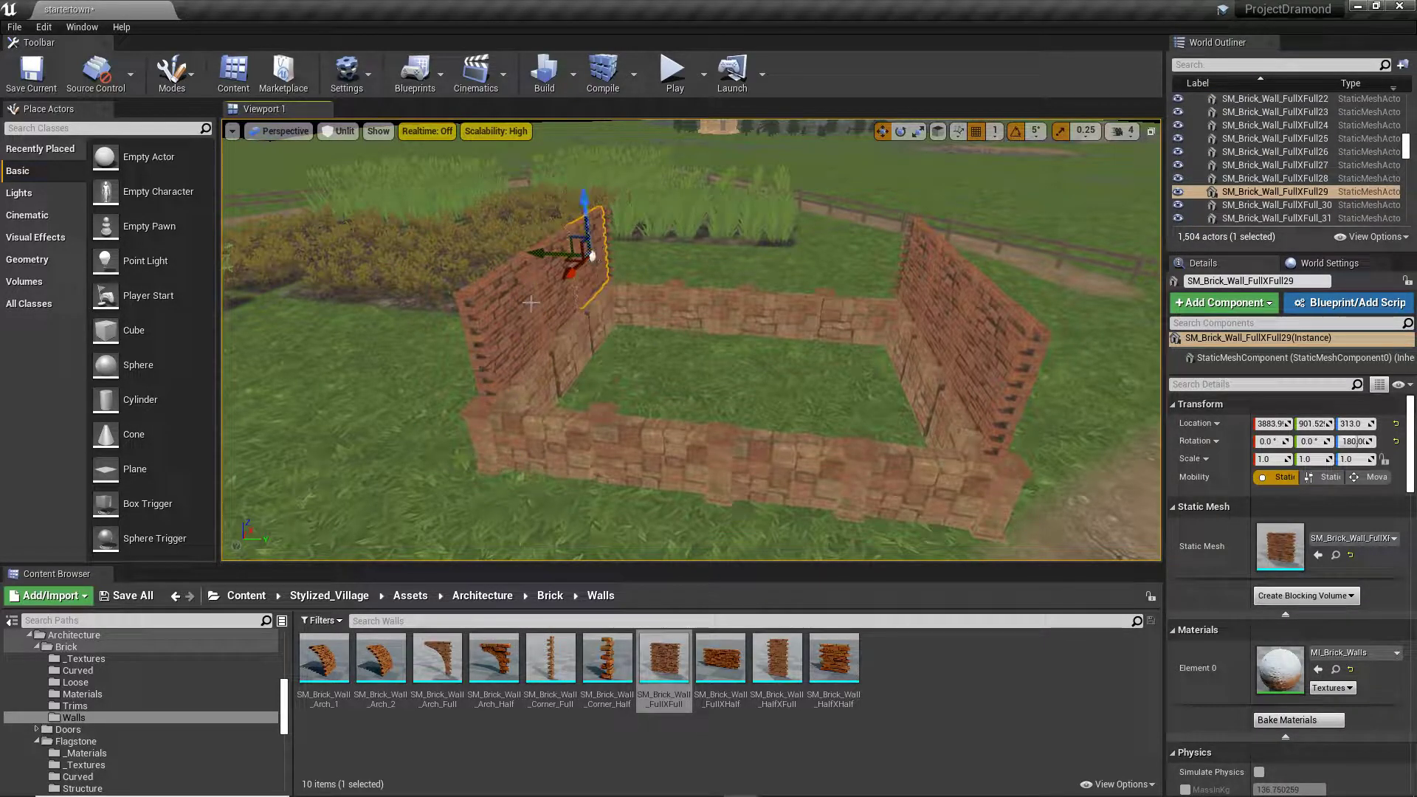
Step: View the grouping options for flagstone pieces selected from the two opposite open base walls
{"action": "left_click", "coordinate": [654, 476]}
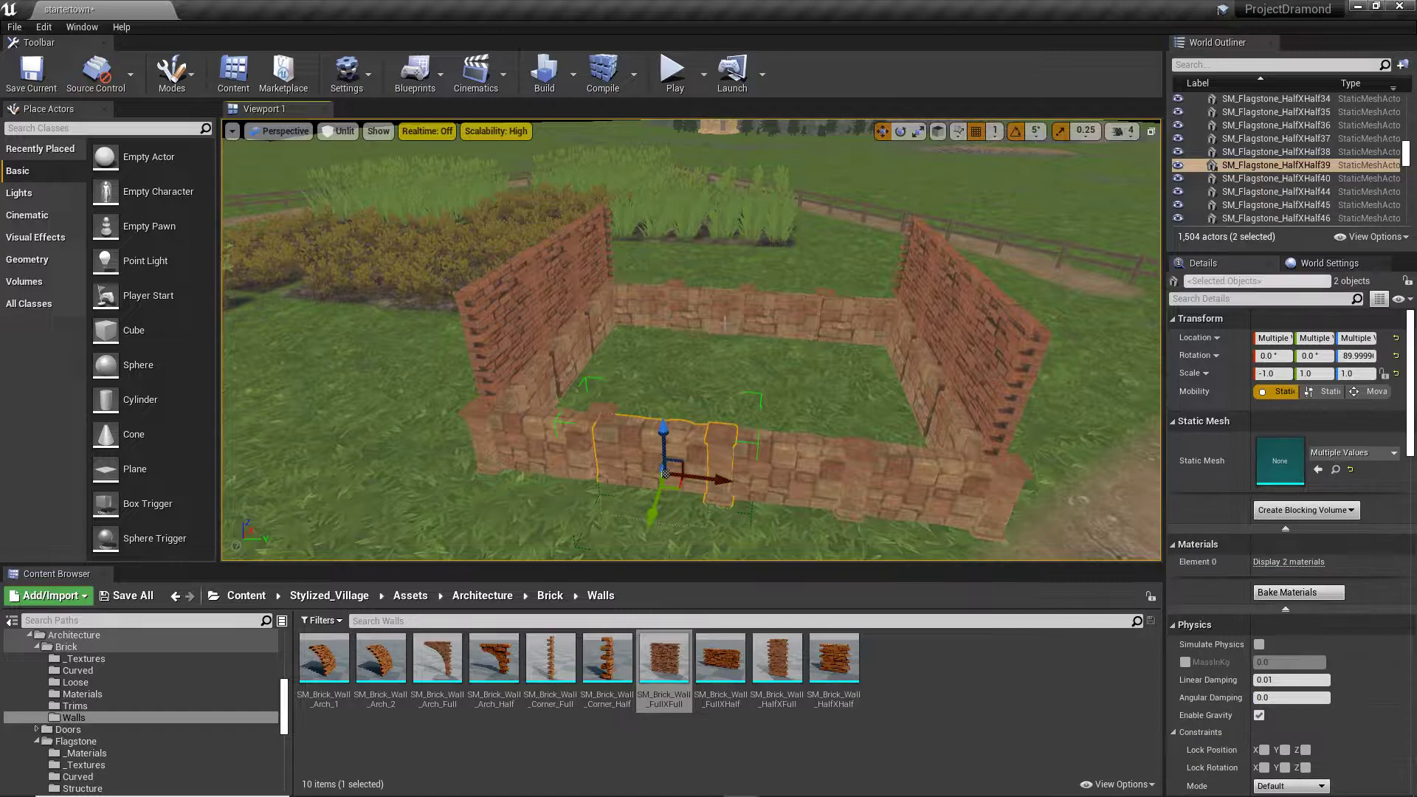
{"action": "left_click", "coordinate": [715, 318], "text": "ctrl"}
{"action": "right_click", "coordinate": [734, 312]}
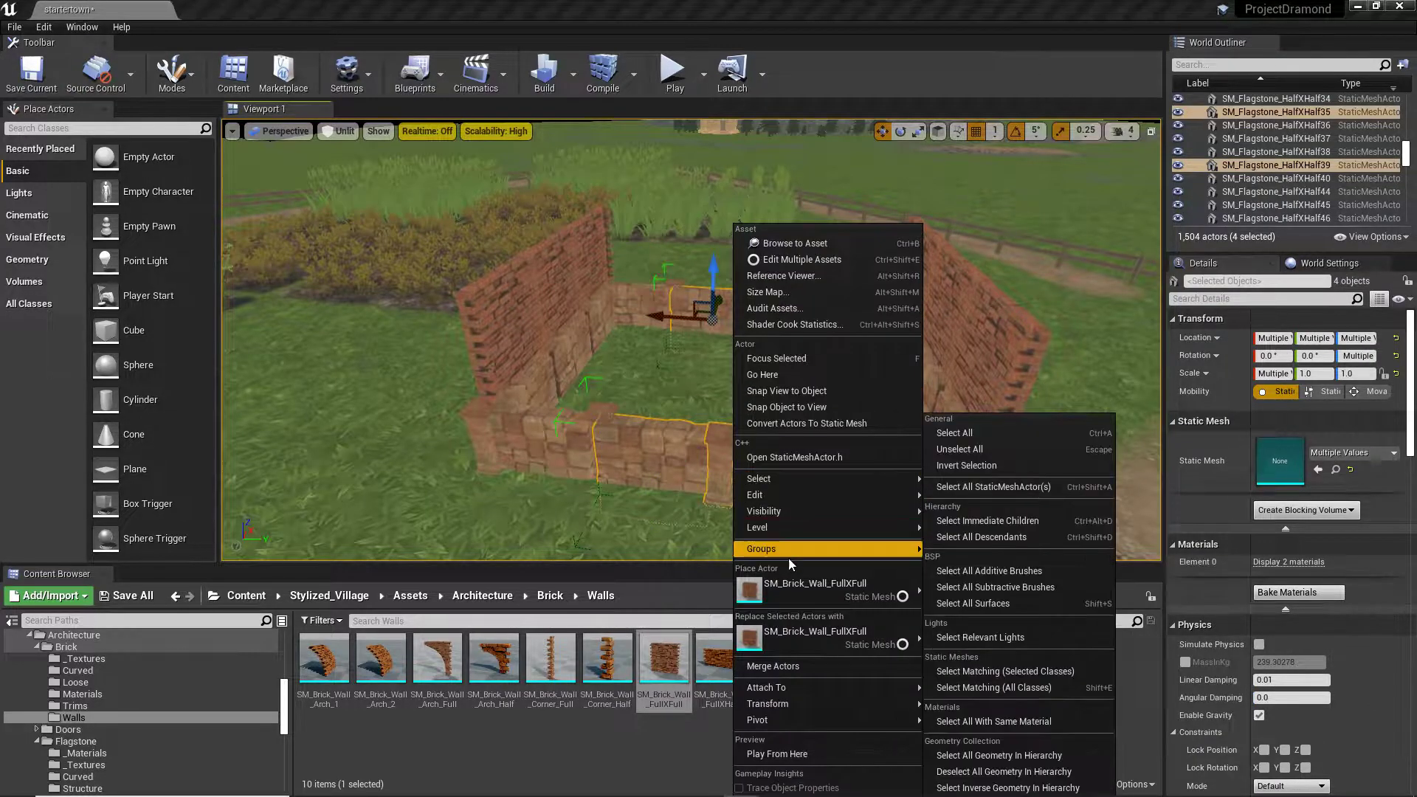
{"action": "mouse_move", "coordinate": [795, 550]}
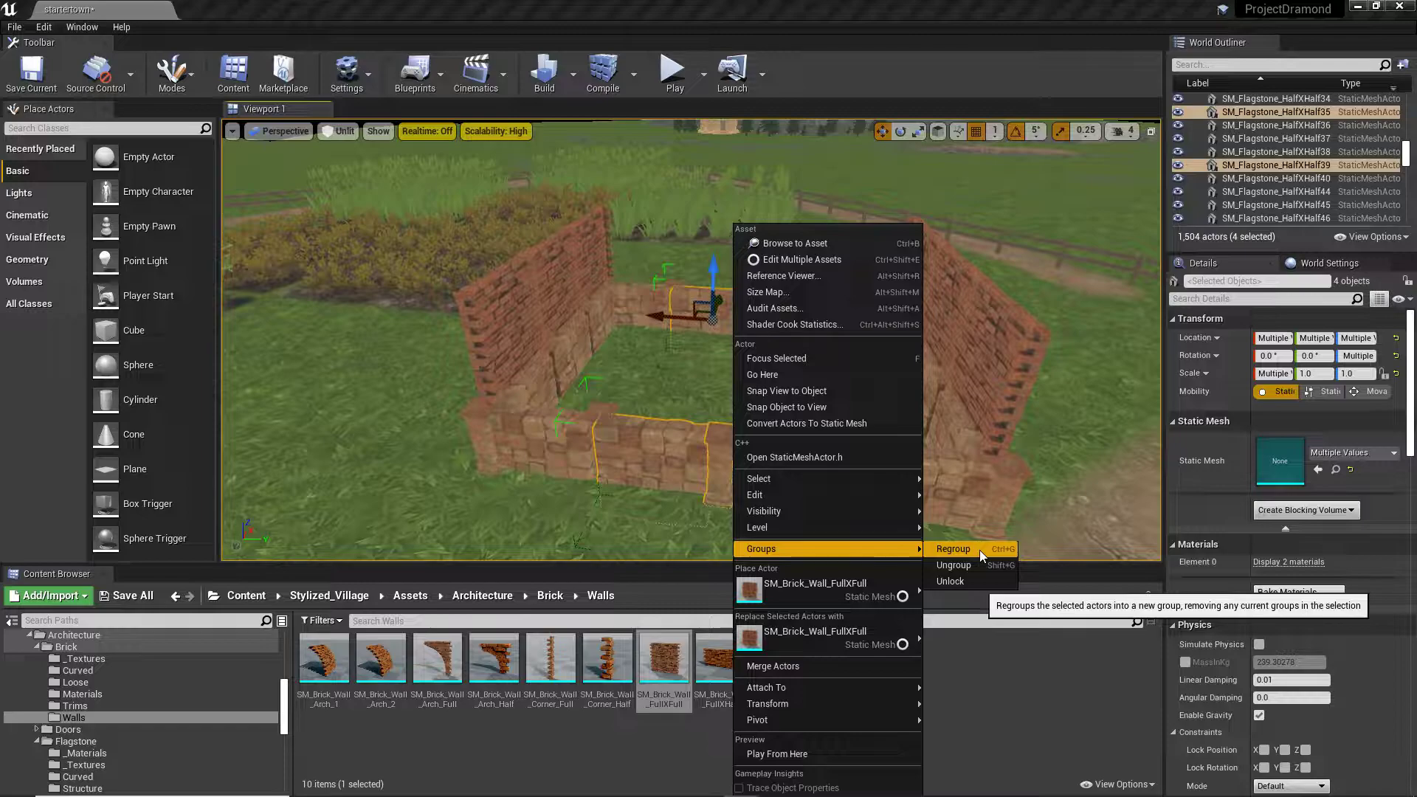
{"action": "left_click", "coordinate": [823, 401]}
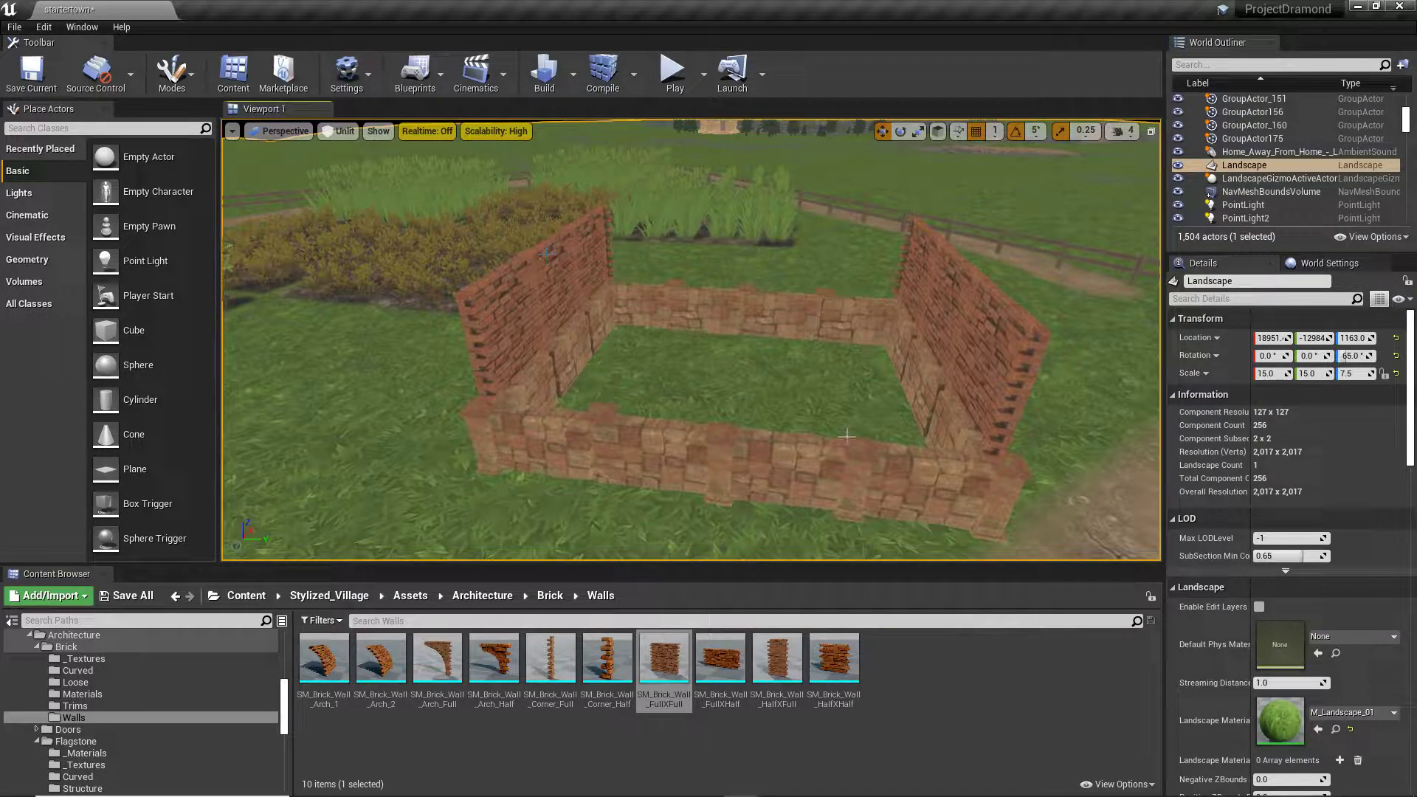
Step: Duplicate the copied wall's end brick panel, turn it 90° and place it at the corner of the adjoining open flagstone wall
{"action": "right_click_drag", "start_coordinate": [296, 375], "coordinate": [247, 391]}
{"action": "key", "text": "w"}
{"action": "left_click", "coordinate": [297, 381]}
{"action": "key", "text": "s"}
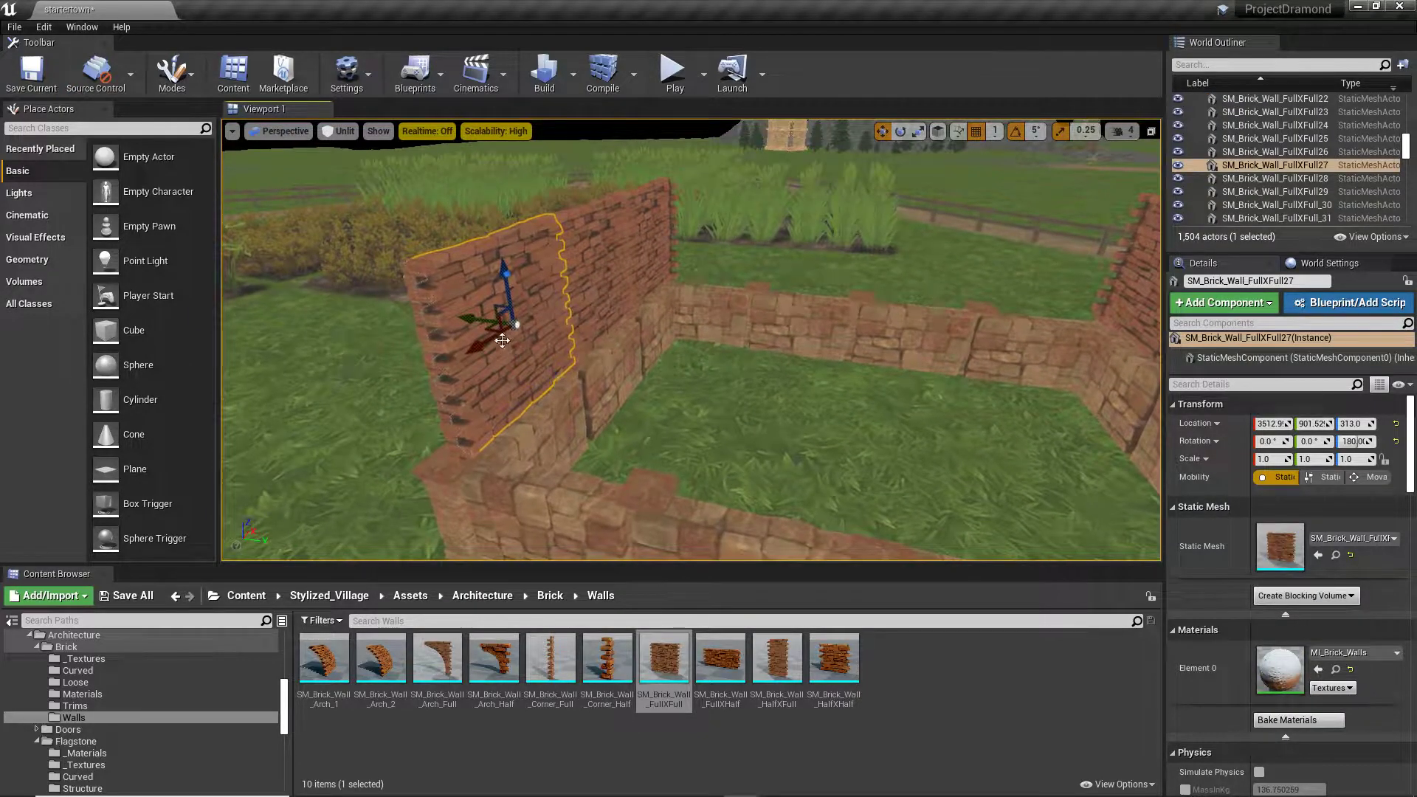
{"action": "left_click_drag", "start_coordinate": [501, 339], "coordinate": [503, 420], "text": "alt"}
{"action": "key", "text": "e"}
{"action": "key", "text": "w"}
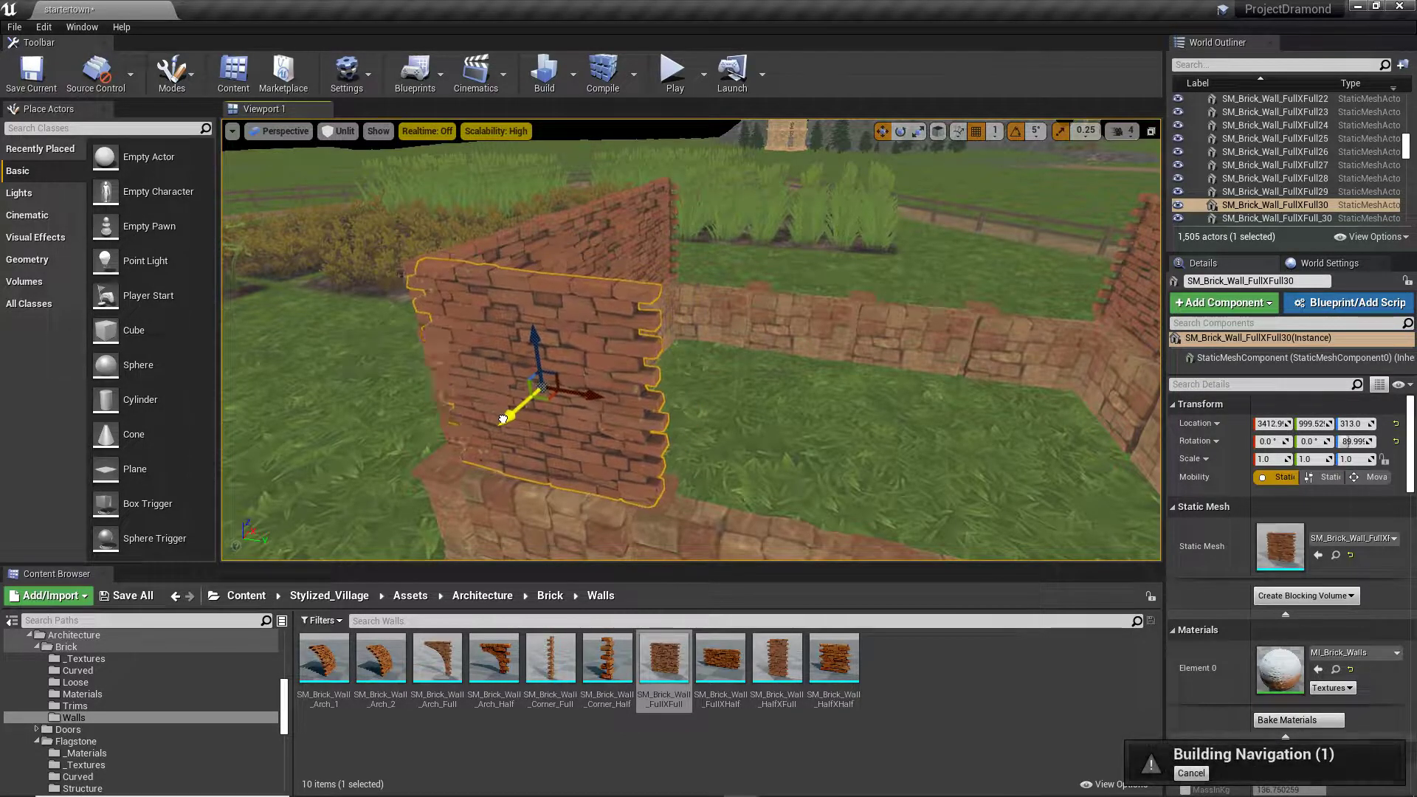
{"action": "right_click_drag", "start_coordinate": [505, 422], "coordinate": [553, 434]}
{"action": "key", "text": "a"}
{"action": "key", "text": "w"}
{"action": "mouse_move", "coordinate": [766, 377]}
{"action": "left_mouse_down"}
{"action": "mouse_move", "coordinate": [786, 376]}
{"action": "mouse_move", "coordinate": [766, 384]}
{"action": "left_mouse_up"}
{"action": "key", "text": "d"}
{"action": "right_click_drag", "start_coordinate": [767, 384], "coordinate": [772, 385]}
Step: Duplicate the turned brick panel three times, end to end along the flagstone wall, to make a four-panel row
{"action": "left_click_drag", "start_coordinate": [361, 375], "coordinate": [727, 411], "text": "alt"}
{"action": "right_click_drag", "start_coordinate": [728, 410], "coordinate": [730, 410]}
{"action": "key", "text": "d"}
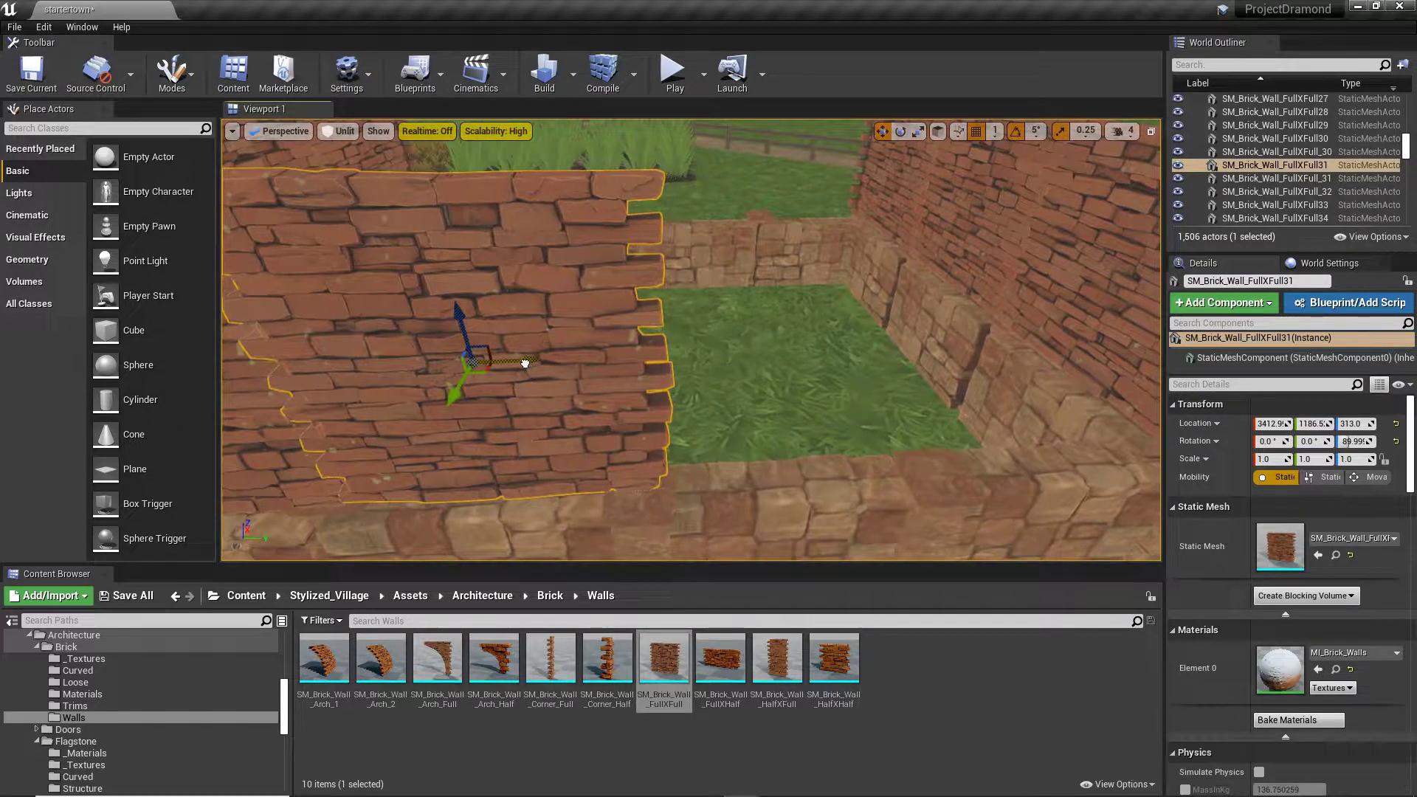
{"action": "left_click_drag", "start_coordinate": [522, 363], "coordinate": [851, 399], "text": "alt"}
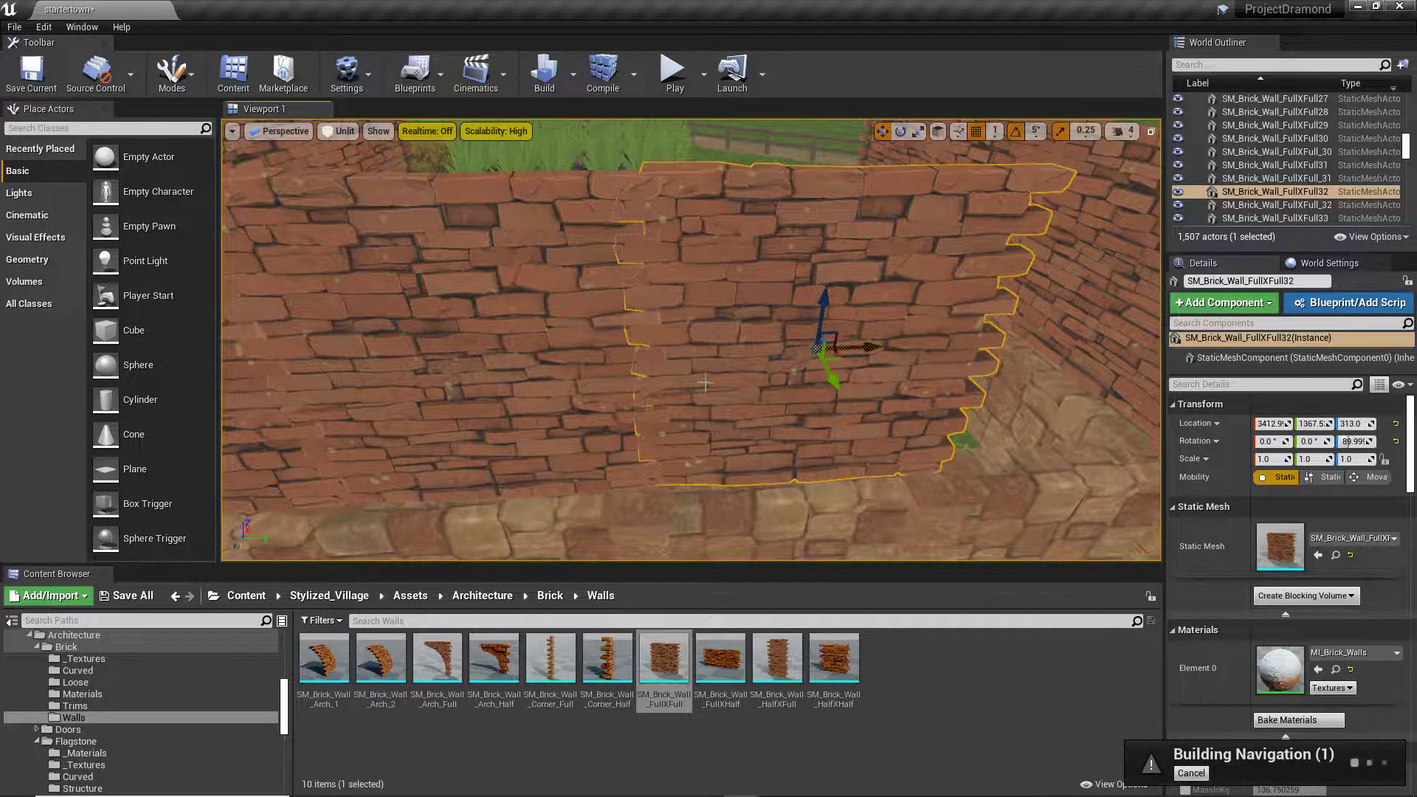
{"action": "right_click_drag", "start_coordinate": [705, 382], "coordinate": [707, 383]}
{"action": "key", "text": "d"}
{"action": "left_click_drag", "start_coordinate": [533, 356], "coordinate": [830, 355], "text": "alt"}
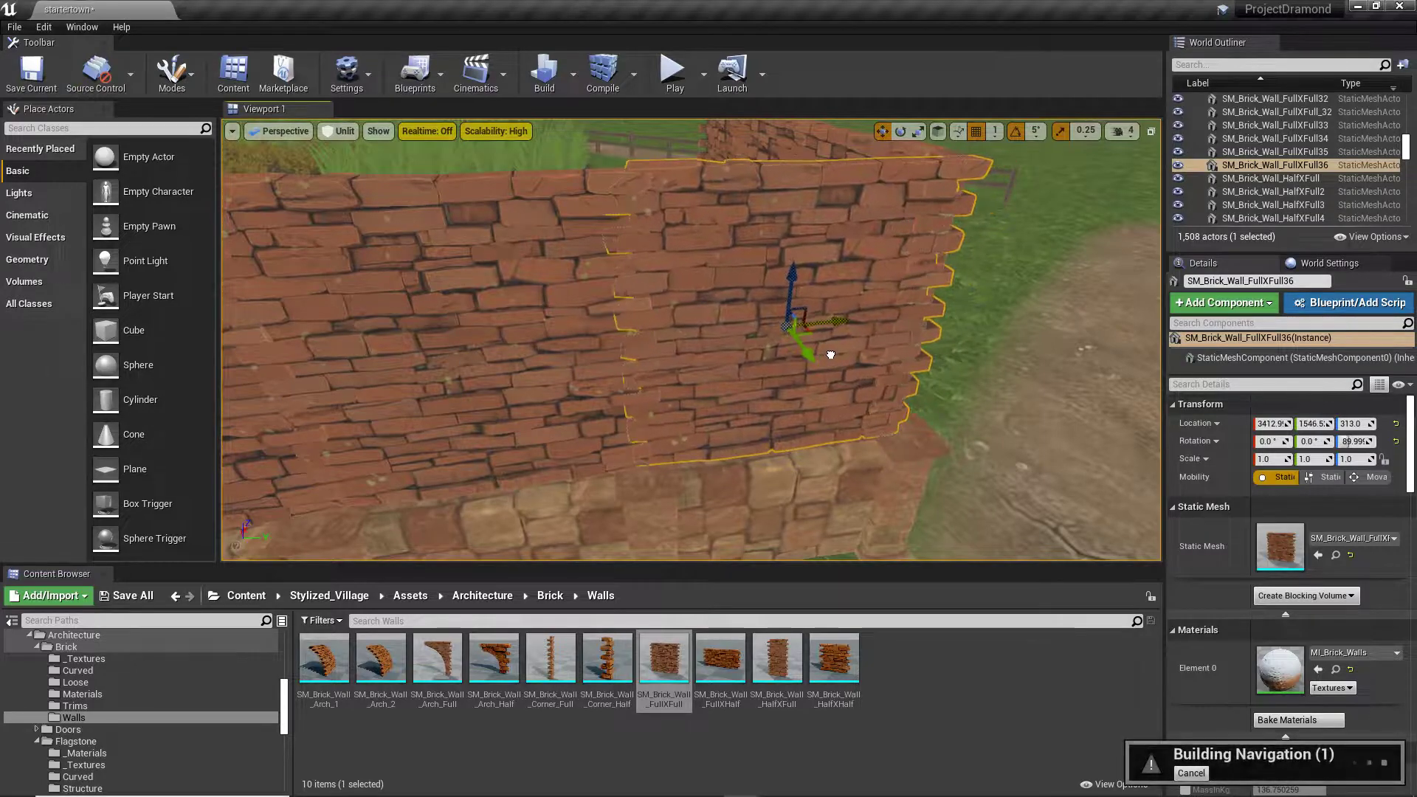
Step: Move the original side brick wall outward to meet the end of the new four-panel row
{"action": "key", "text": "d"}
{"action": "right_click_drag", "start_coordinate": [830, 355], "coordinate": [834, 355]}
{"action": "key", "text": "d"}
{"action": "key", "text": "a"}
{"action": "key", "text": "d"}
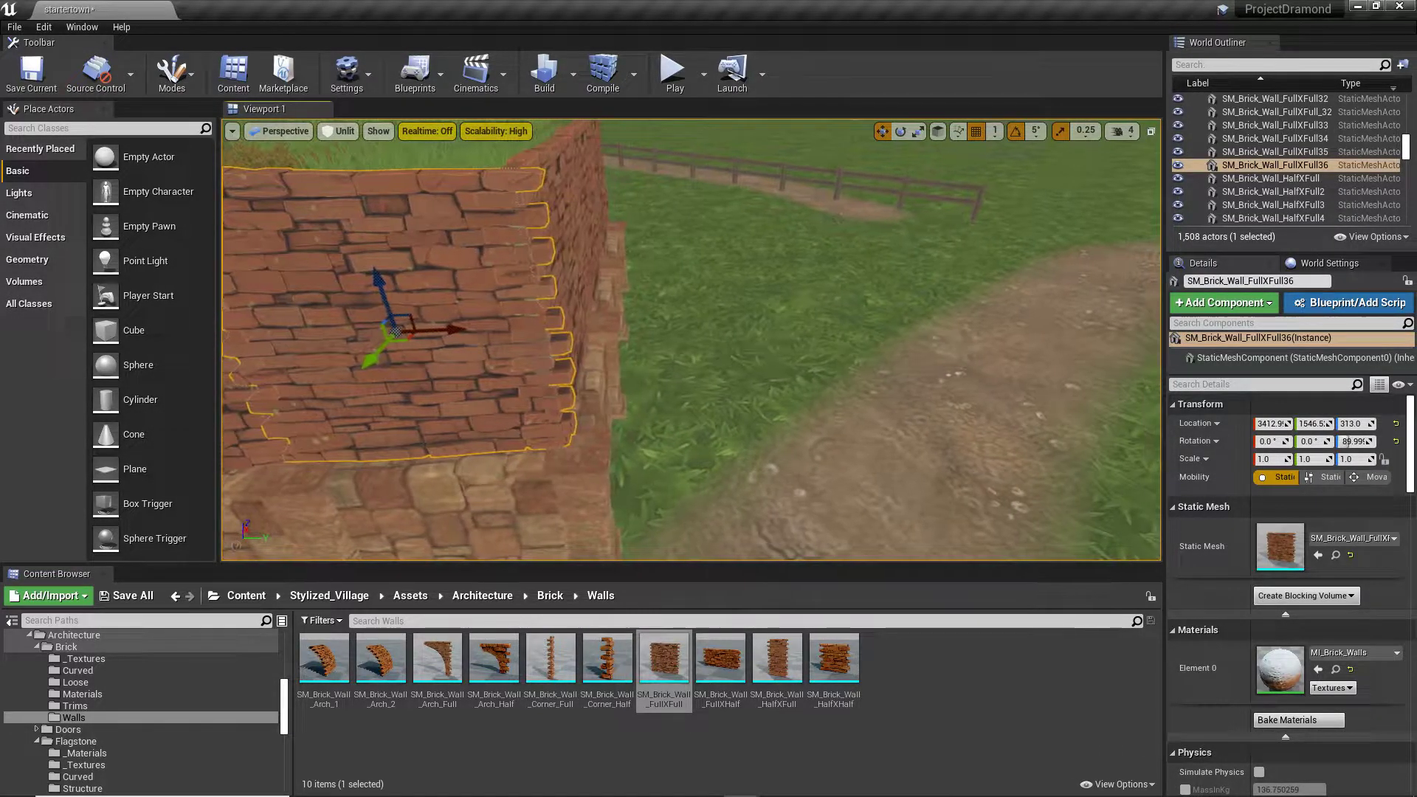
{"action": "left_click", "coordinate": [588, 225]}
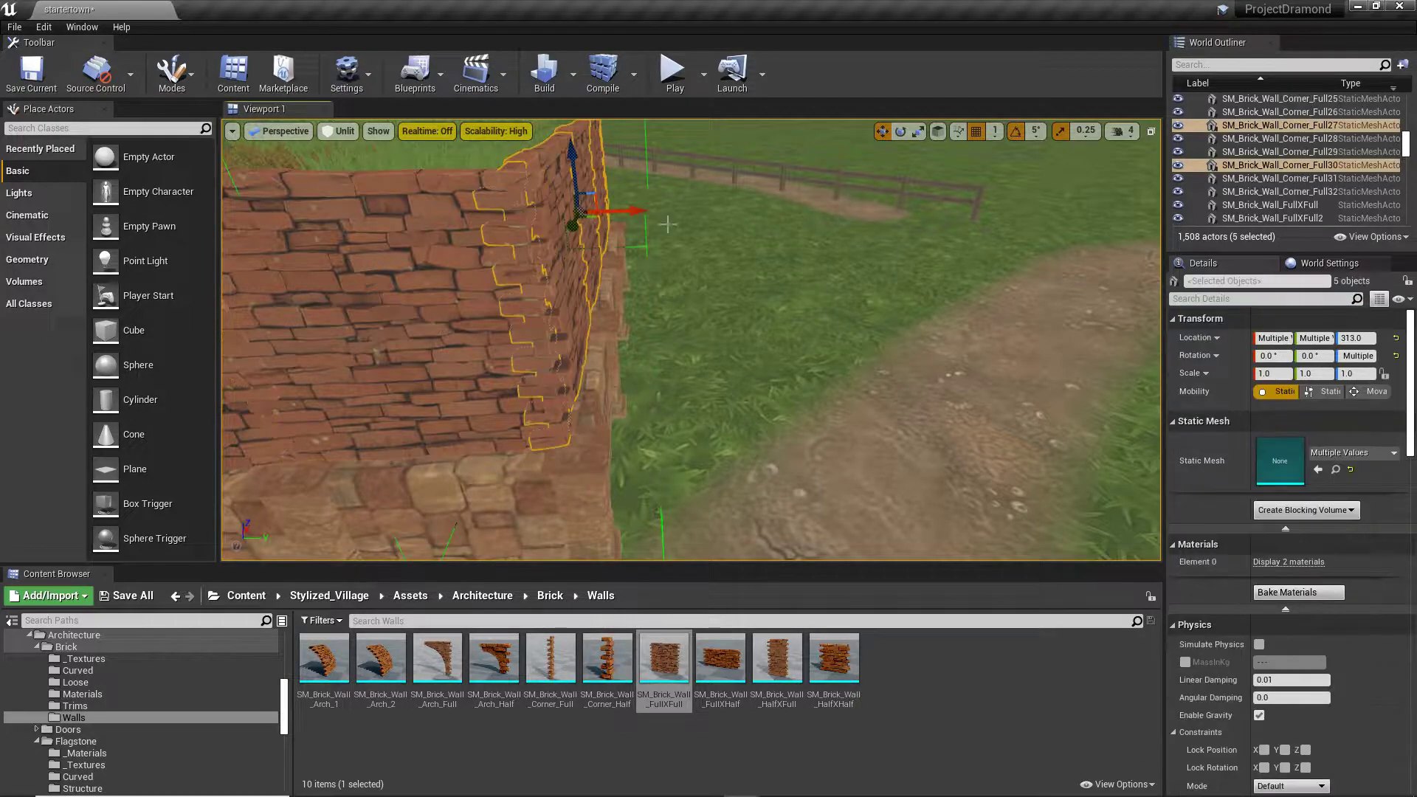
{"action": "left_click_drag", "start_coordinate": [649, 211], "coordinate": [651, 217]}
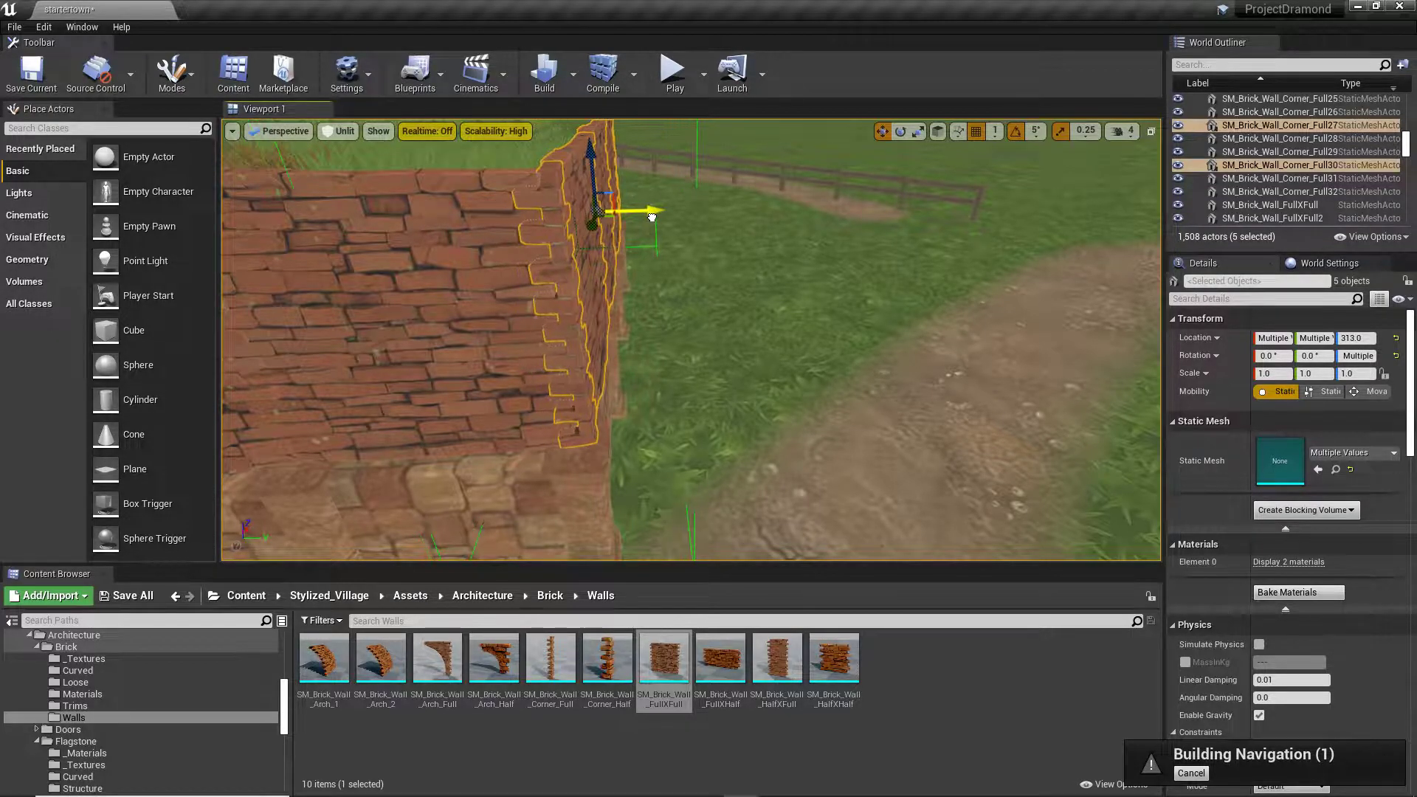
{"action": "right_click_drag", "start_coordinate": [651, 217], "coordinate": [630, 307]}
{"action": "left_click", "coordinate": [625, 301]}
{"action": "left_click", "coordinate": [629, 307], "text": "ctrl"}
{"action": "left_click", "coordinate": [797, 303], "text": "ctrl"}
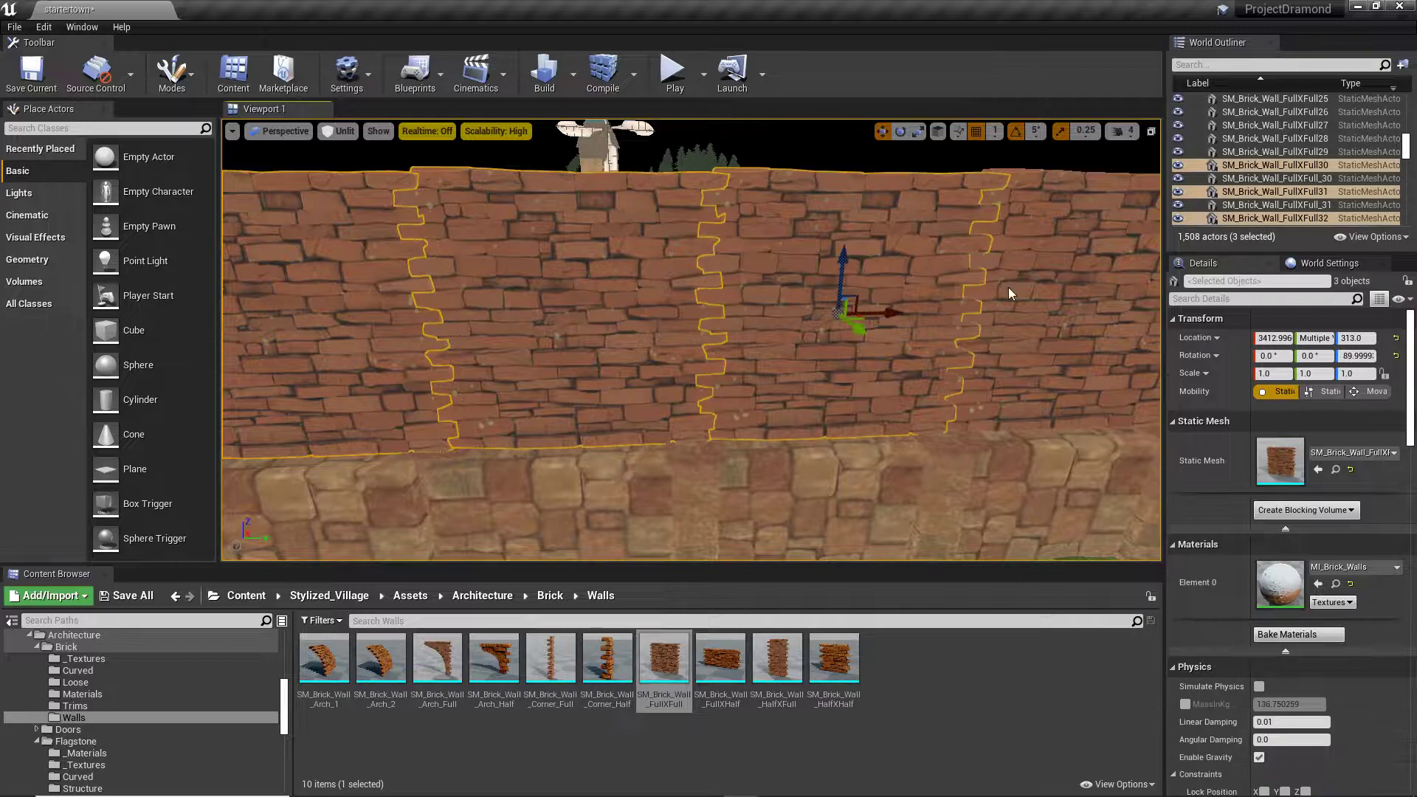
{"action": "left_click", "coordinate": [1019, 298], "text": "ctrl"}
{"action": "right_click", "coordinate": [796, 292]}
{"action": "left_click", "coordinate": [681, 417]}
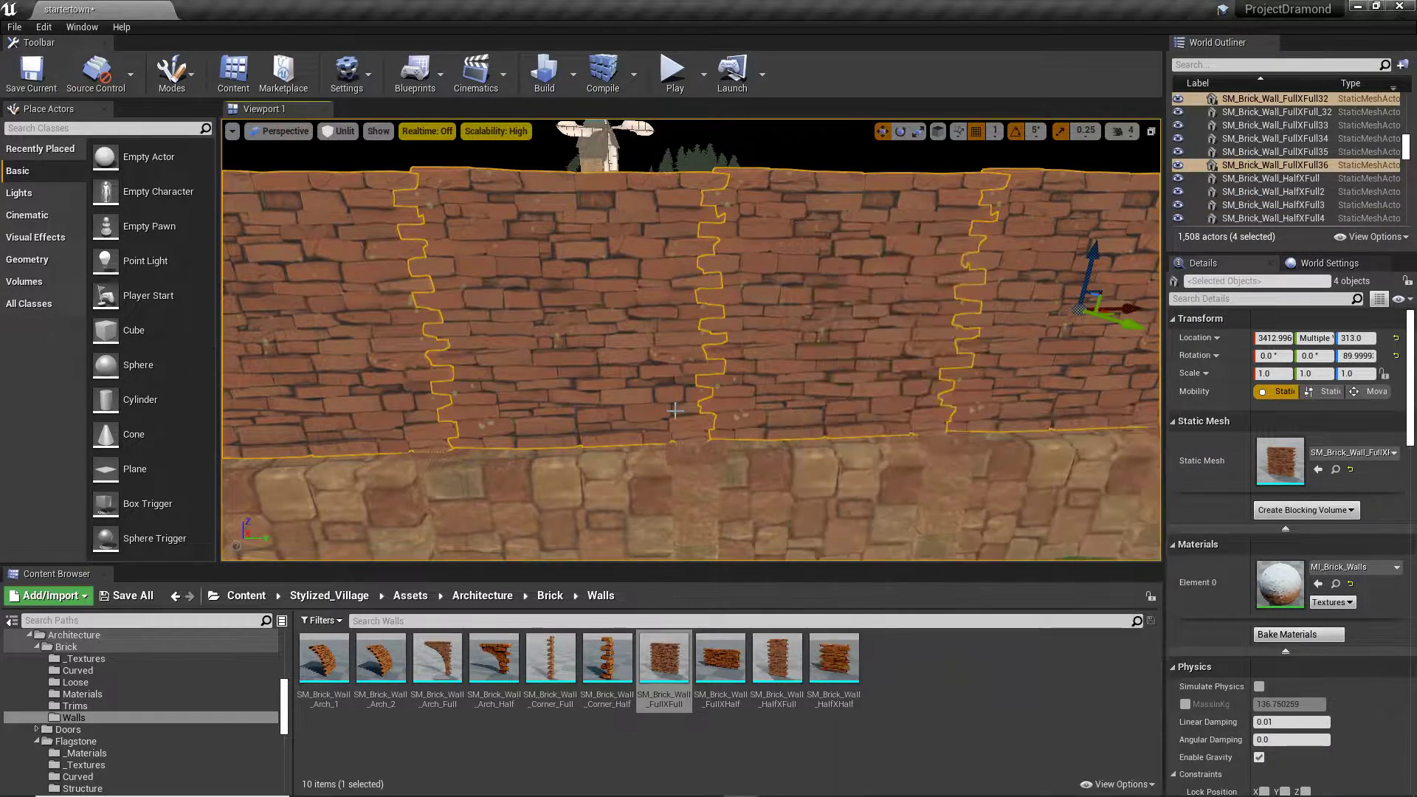
Step: Select the four brick panels of the new wall and group them
{"action": "right_click_drag", "start_coordinate": [679, 472], "coordinate": [620, 471]}
{"action": "left_click", "coordinate": [627, 325]}
{"action": "left_click", "coordinate": [821, 352], "text": "ctrl"}
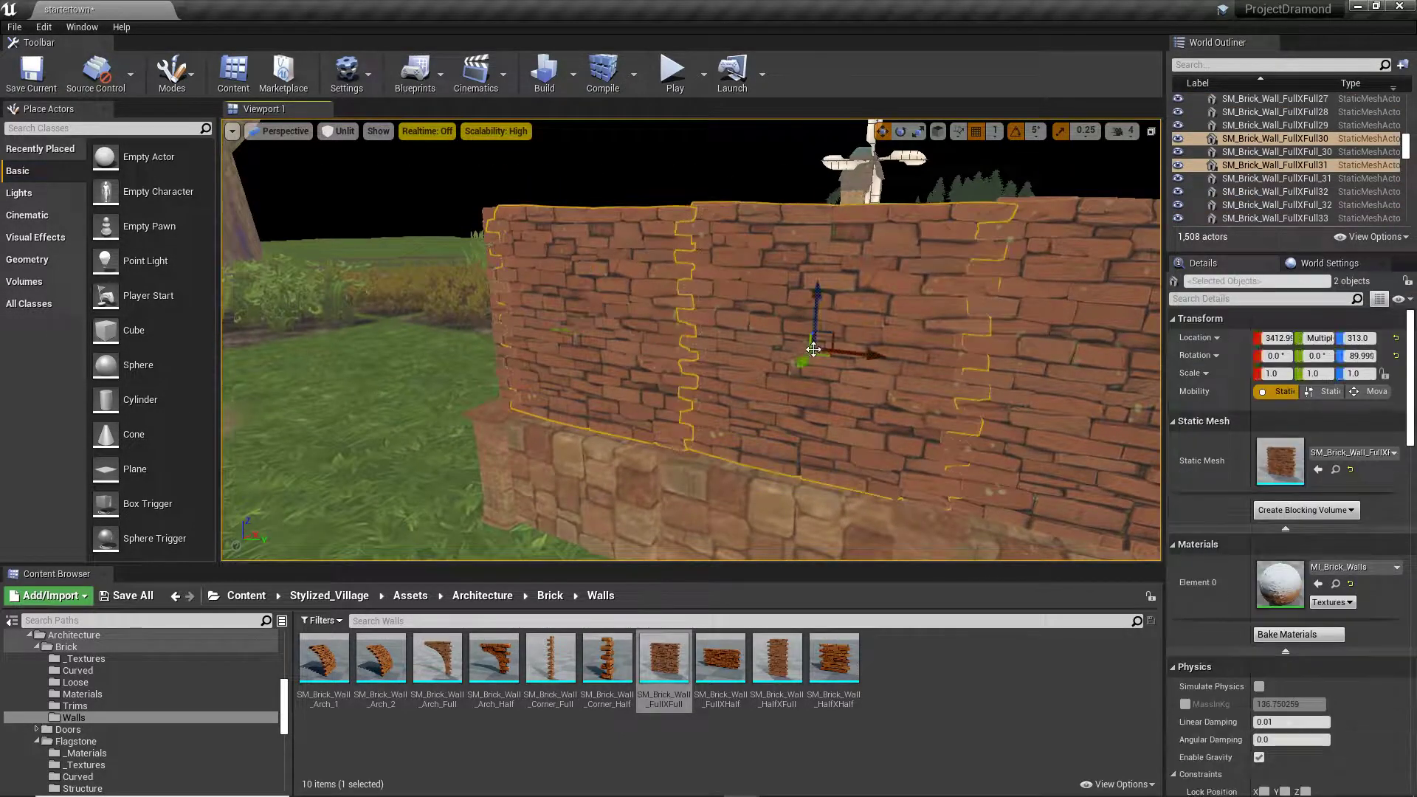
{"action": "right_click_drag", "start_coordinate": [821, 352], "coordinate": [952, 350]}
{"action": "left_click", "coordinate": [706, 328], "text": "ctrl"}
{"action": "left_click", "coordinate": [922, 317], "text": "ctrl"}
{"action": "right_click", "coordinate": [729, 310]}
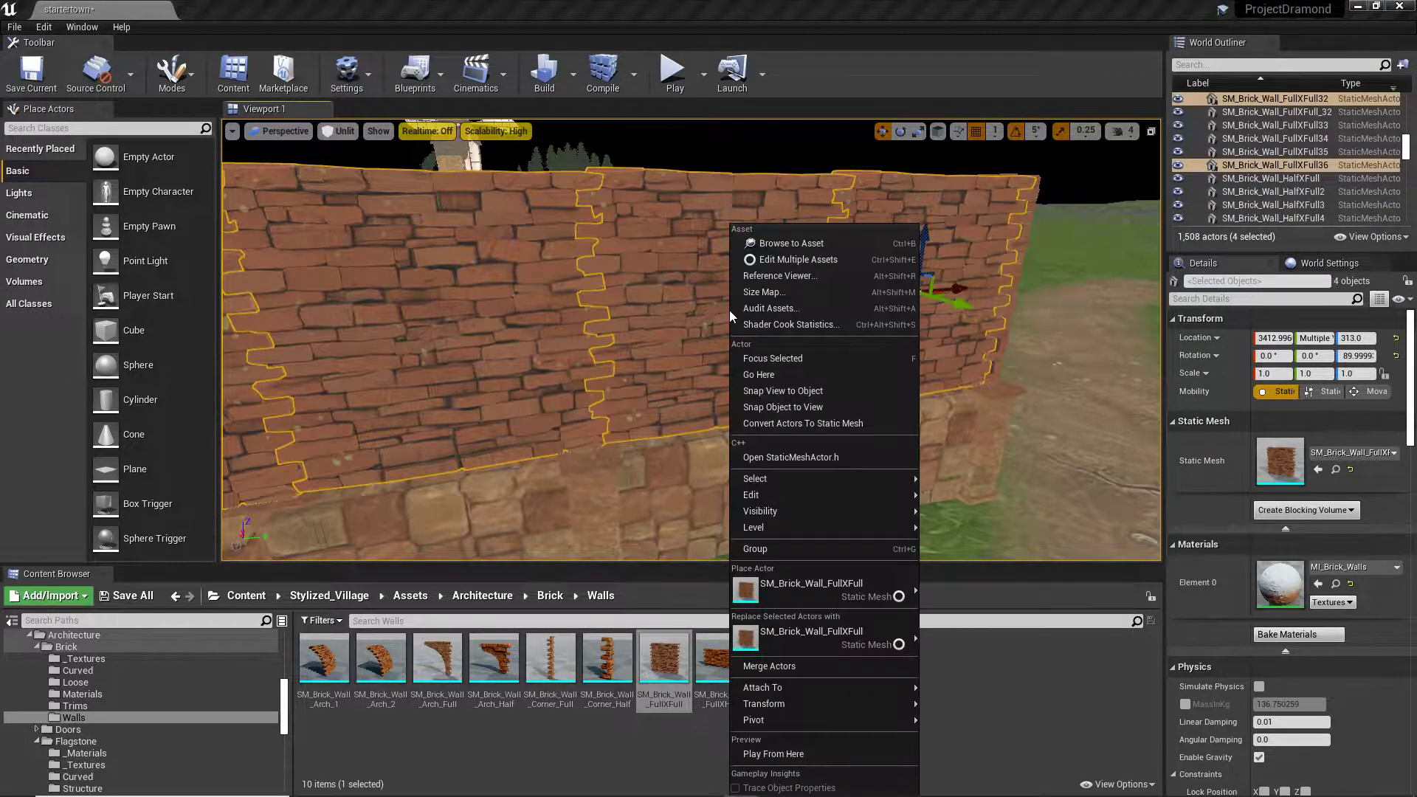
{"action": "left_click", "coordinate": [767, 552]}
{"action": "right_click_drag", "start_coordinate": [767, 546], "coordinate": [583, 534]}
{"action": "right_click_drag", "start_coordinate": [742, 443], "coordinate": [742, 463]}
{"action": "key", "text": "d"}
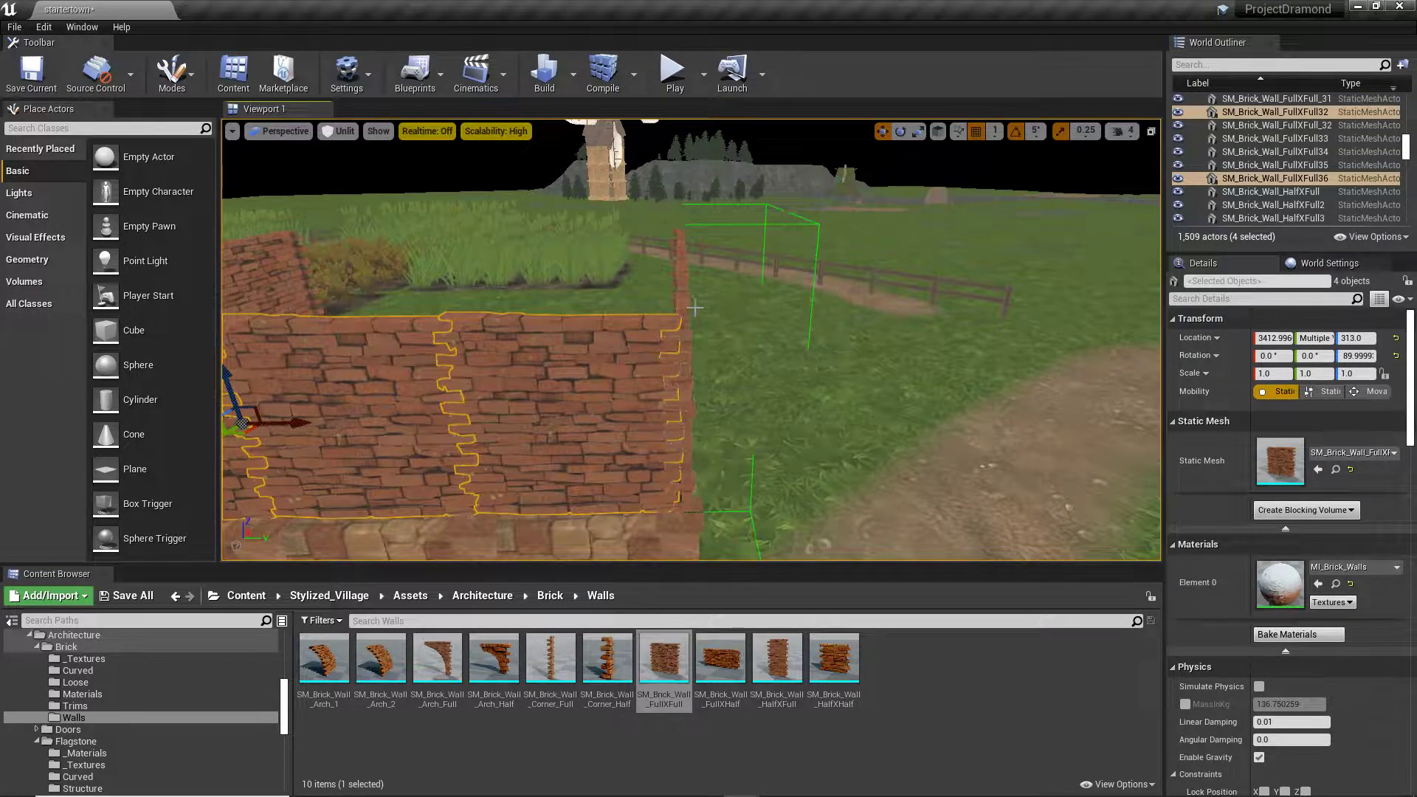
{"action": "left_click", "coordinate": [695, 306]}
{"action": "key", "text": "f"}
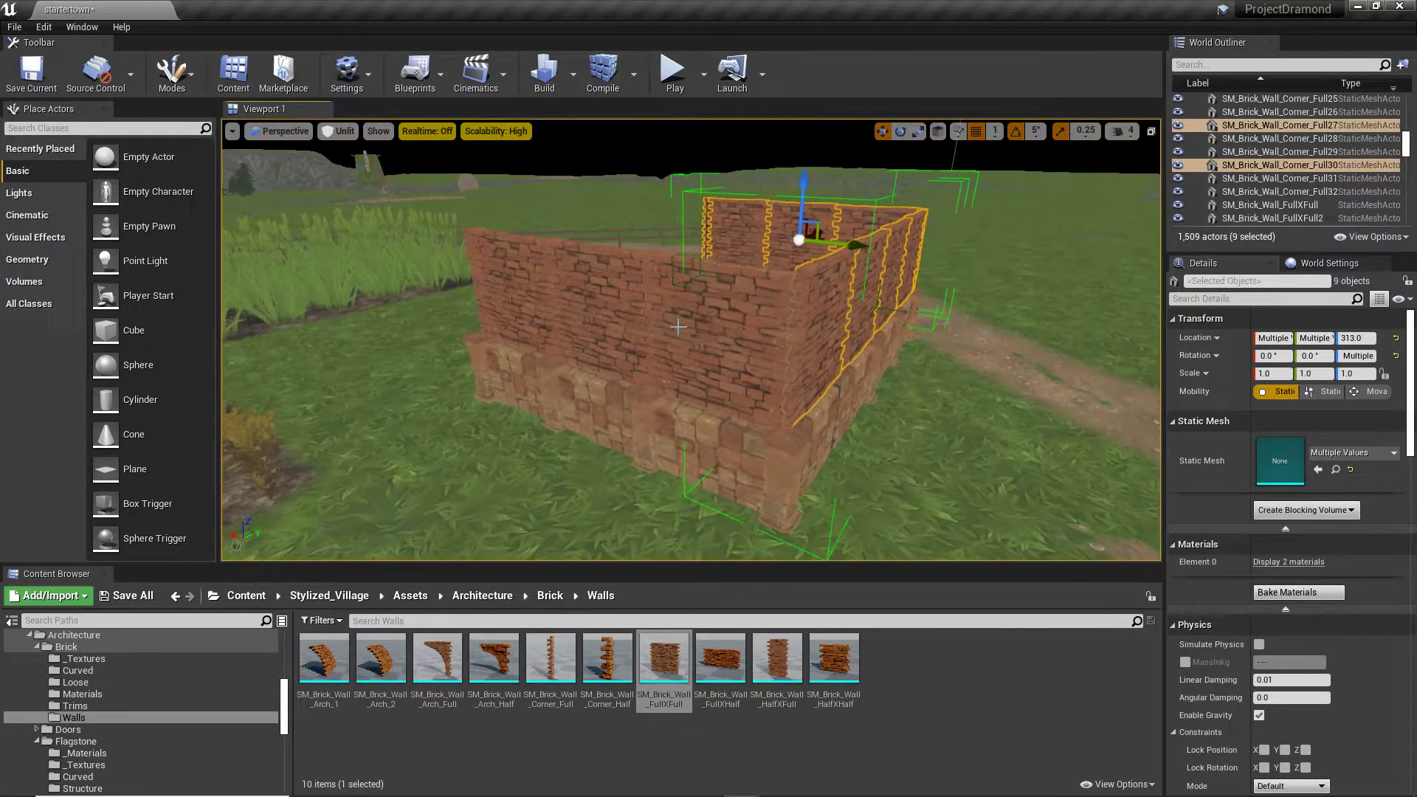
Step: Select the three panels and two corner pieces of the ungrouped side wall and group them
{"action": "left_click", "coordinate": [683, 326]}
{"action": "key", "text": "a"}
{"action": "right_click_drag", "start_coordinate": [649, 273], "coordinate": [745, 269]}
{"action": "left_click", "coordinate": [694, 269]}
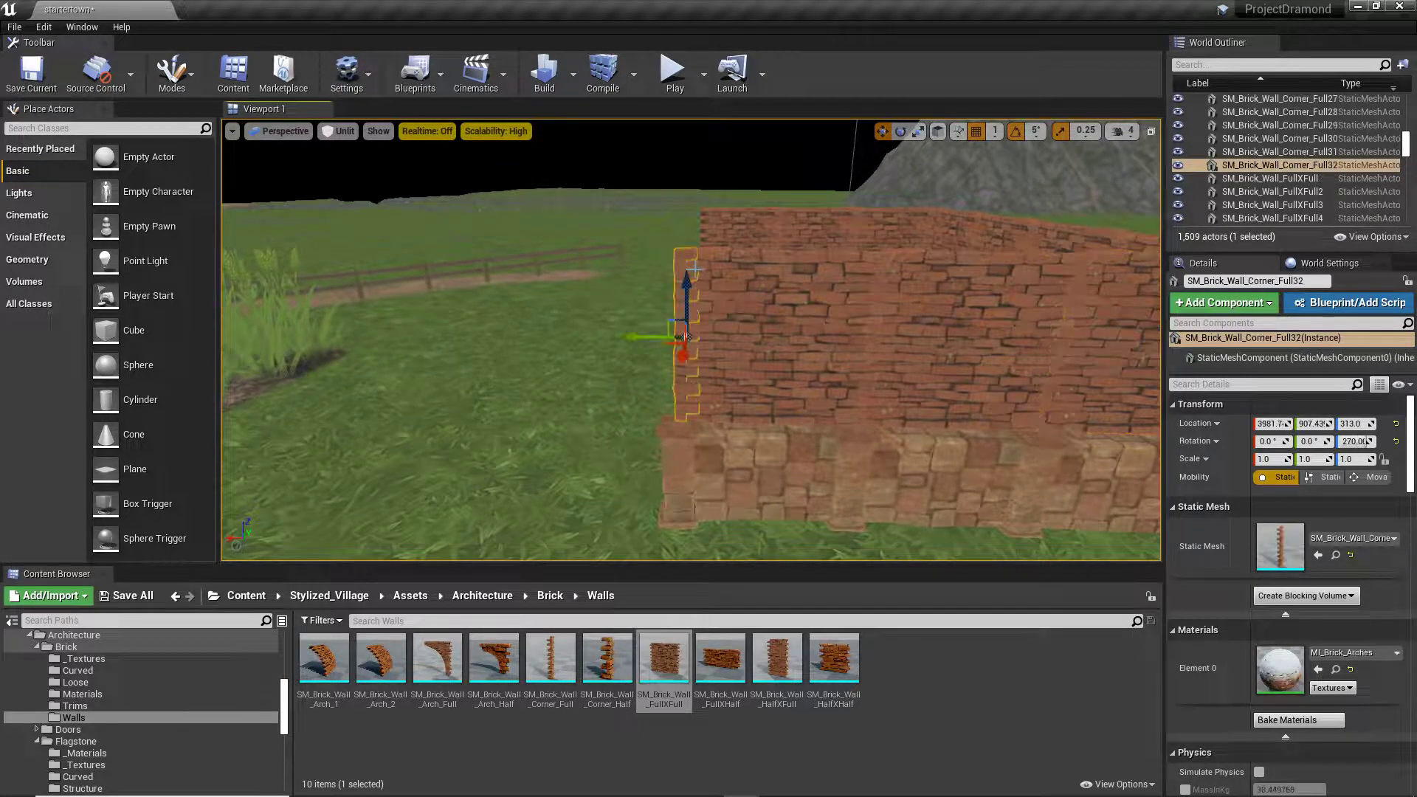
{"action": "left_click", "coordinate": [770, 299], "text": "ctrl"}
{"action": "left_click", "coordinate": [945, 304], "text": "ctrl"}
{"action": "key", "text": "d"}
{"action": "right_click_drag", "start_coordinate": [944, 304], "coordinate": [944, 304]}
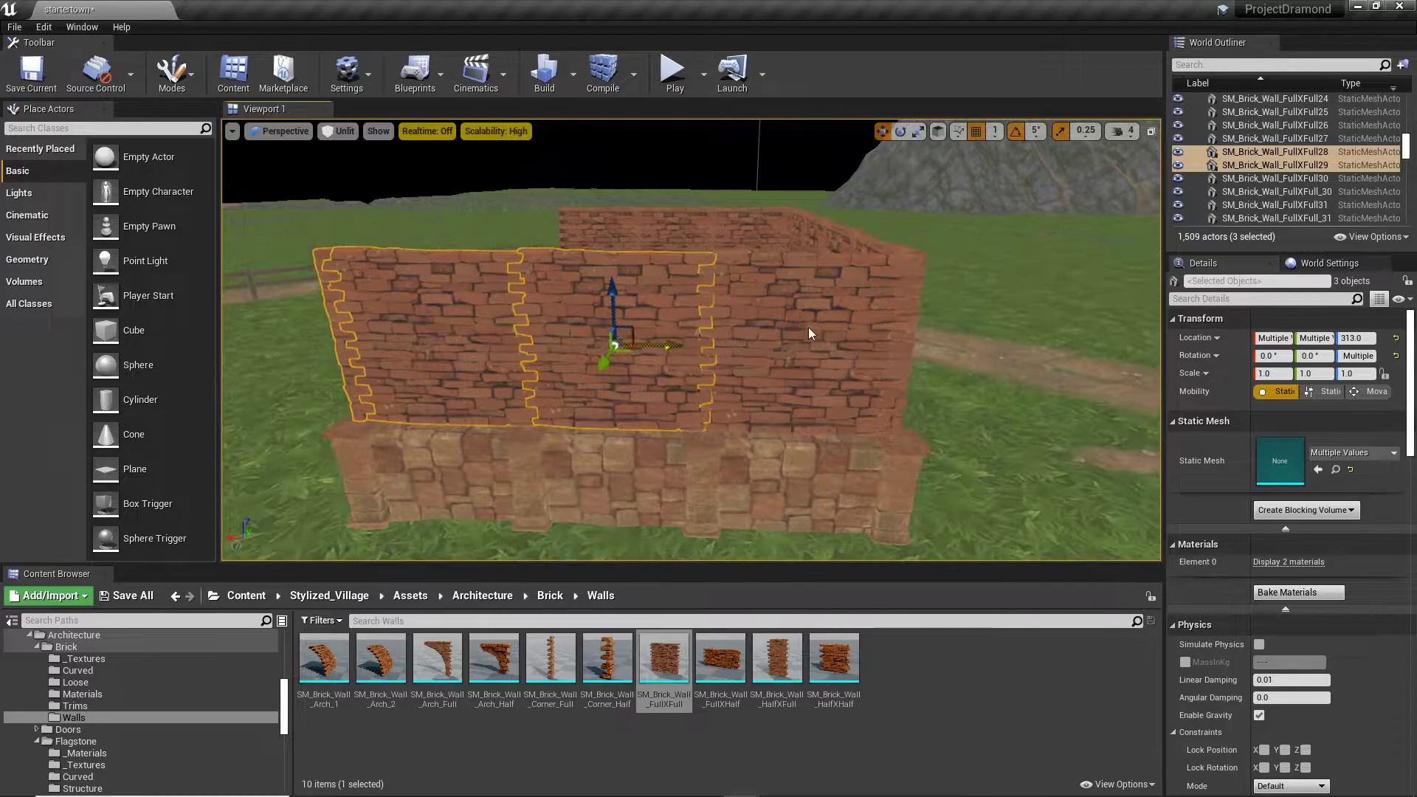
{"action": "left_click", "coordinate": [809, 326], "text": "ctrl"}
{"action": "left_click", "coordinate": [922, 273], "text": "ctrl"}
{"action": "right_click", "coordinate": [813, 295]}
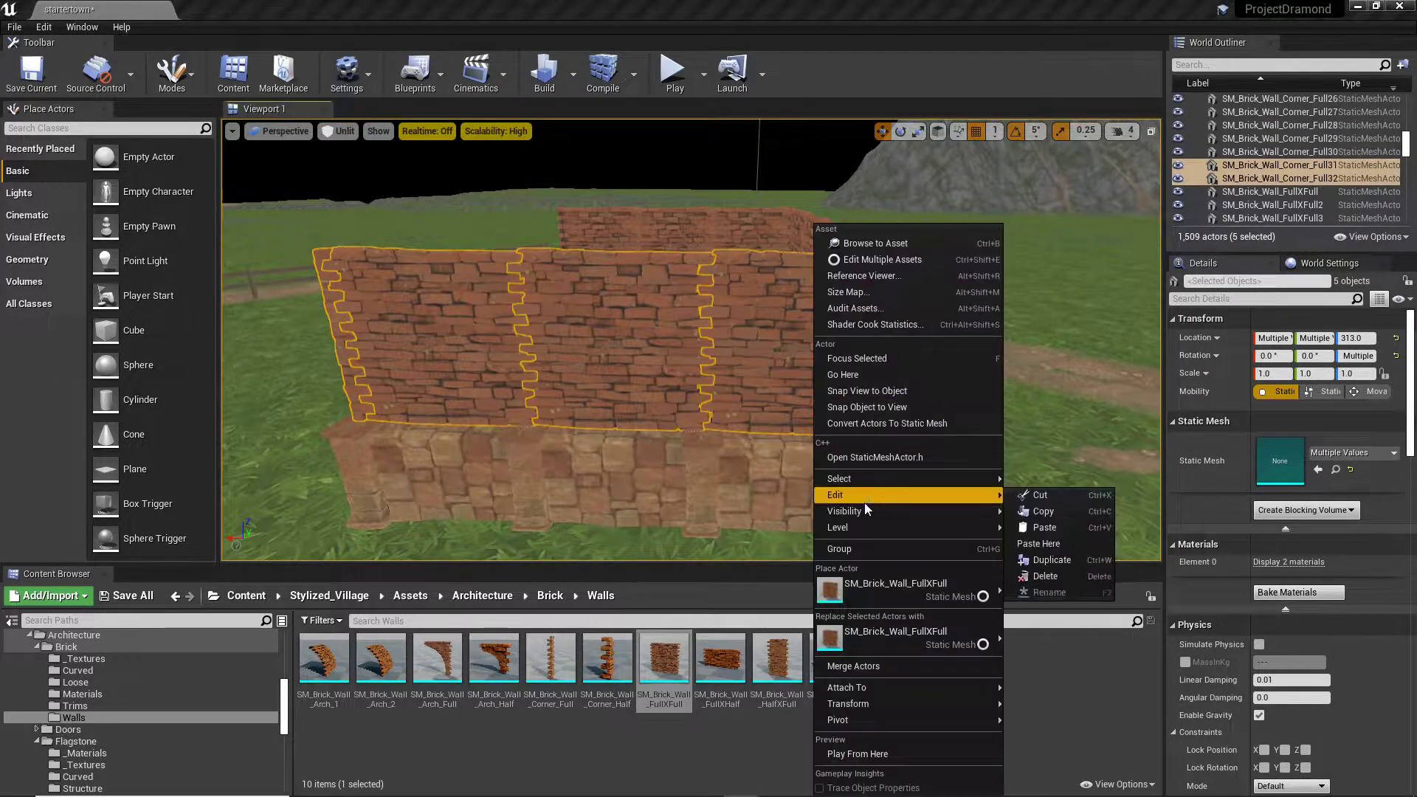
{"action": "left_click", "coordinate": [852, 548]}
Step: Select the three grouped brick walls together and shift them slightly sideways on the flagstone base
{"action": "right_click_drag", "start_coordinate": [853, 548], "coordinate": [775, 546]}
{"action": "key", "text": "d"}
{"action": "left_click", "coordinate": [788, 373], "text": "ctrl"}
{"action": "key", "text": "d"}
{"action": "right_click_drag", "start_coordinate": [788, 373], "coordinate": [788, 392]}
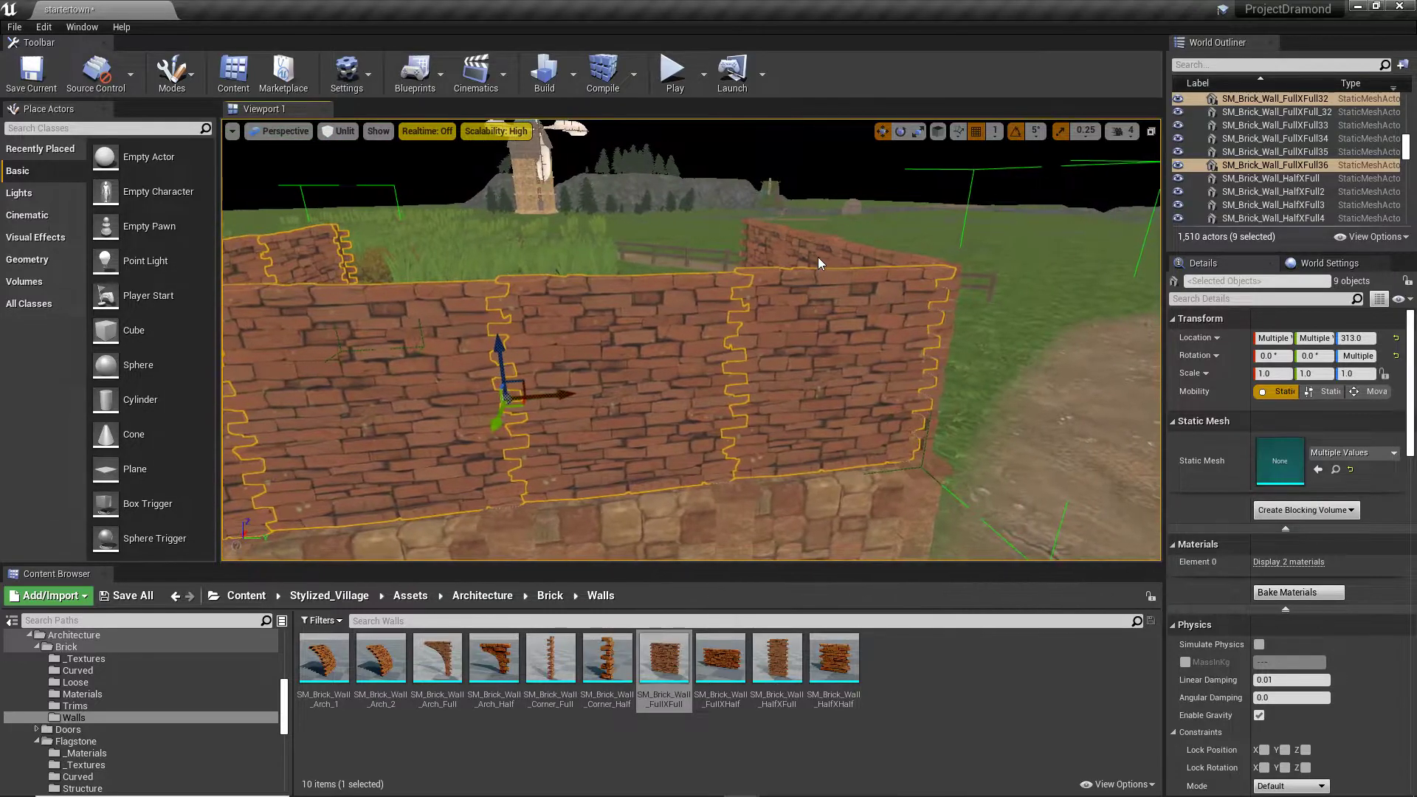
{"action": "left_click", "coordinate": [821, 263], "text": "ctrl"}
{"action": "key", "text": "d"}
{"action": "right_click_drag", "start_coordinate": [829, 290], "coordinate": [815, 339]}
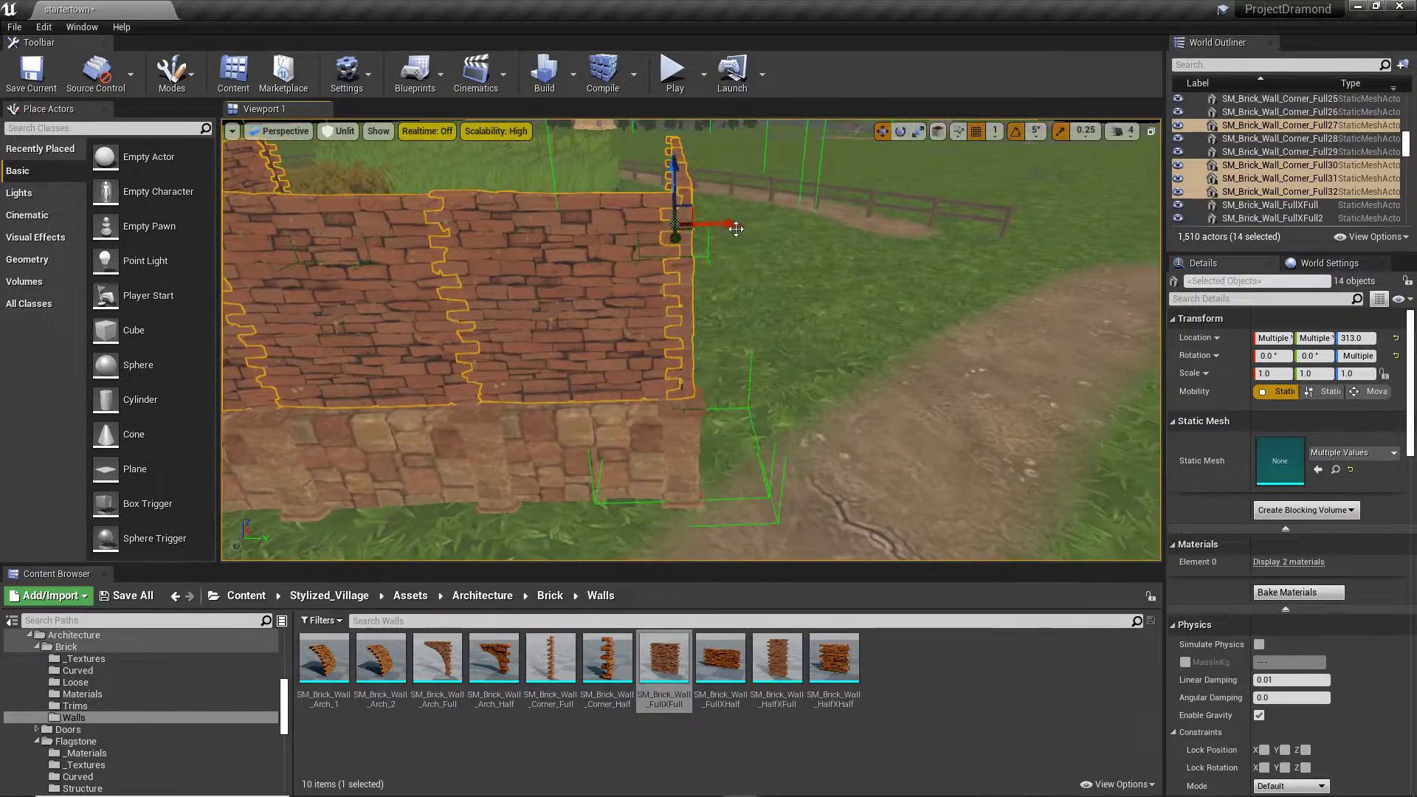
{"action": "left_click_drag", "start_coordinate": [727, 223], "coordinate": [721, 228]}
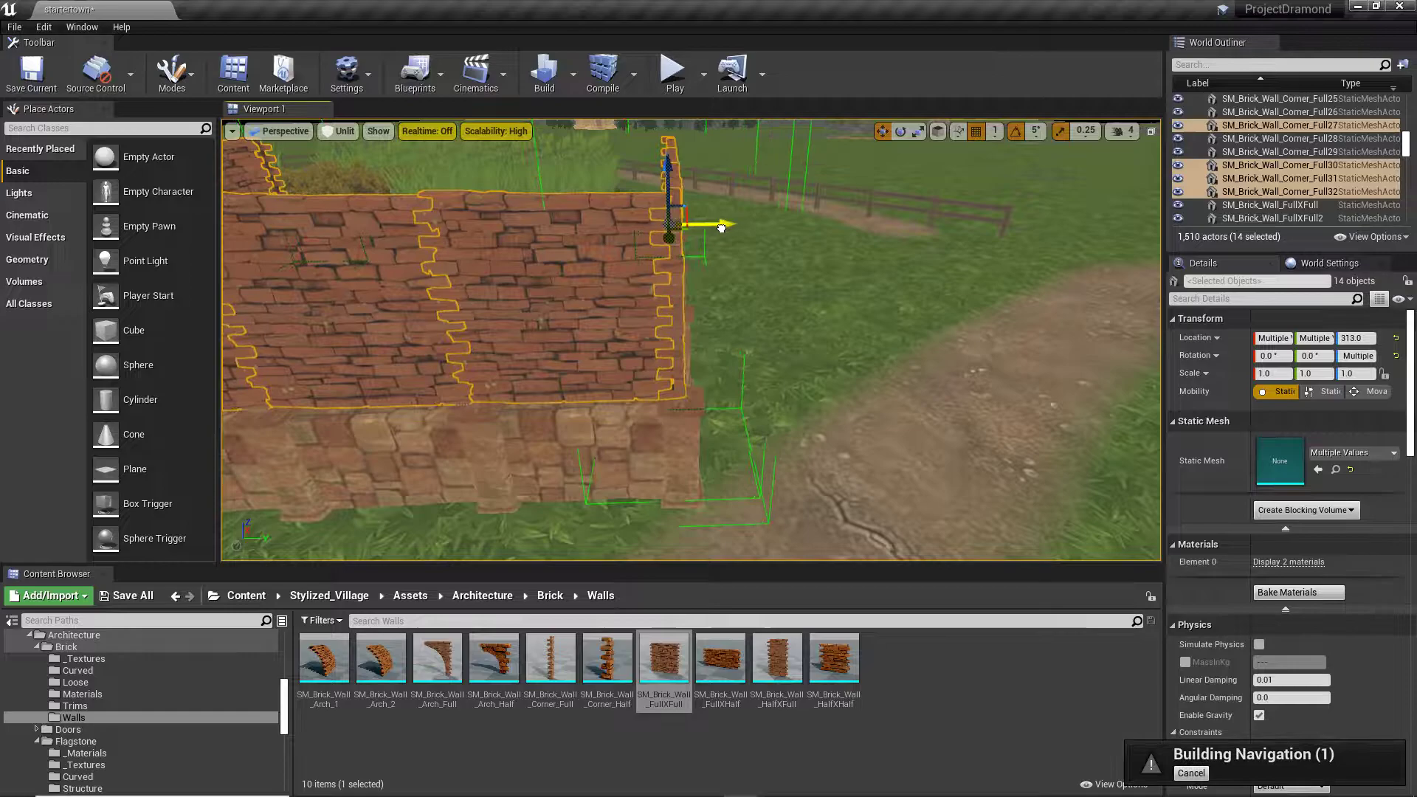
Step: Examine how the shifted brick walls sit on the flagstone base around the building
{"action": "key", "text": "d"}
{"action": "right_click_drag", "start_coordinate": [721, 228], "coordinate": [576, 258]}
{"action": "key", "text": "a"}
{"action": "key", "text": "w"}
{"action": "key", "text": "e"}
{"action": "key", "text": "d"}
{"action": "key", "text": "s"}
{"action": "key", "text": "d"}
Step: Duplicate the four-panel brick wall, rotate the copy 180°, and place it on the open side of the flagstone base
{"action": "left_click", "coordinate": [885, 442]}
{"action": "key", "text": "s"}
{"action": "right_click_drag", "start_coordinate": [885, 442], "coordinate": [834, 458]}
{"action": "left_click", "coordinate": [516, 293]}
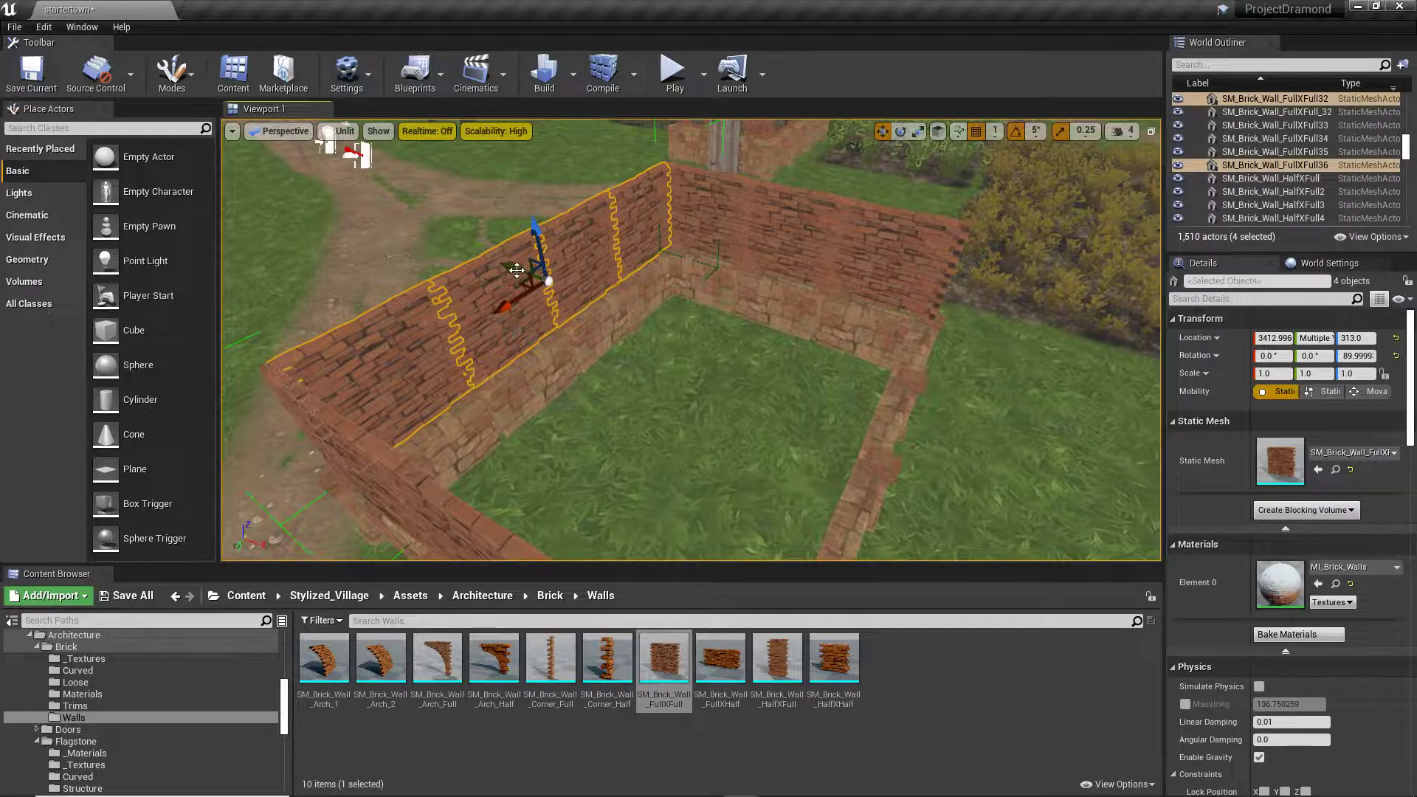
{"action": "left_click_drag", "start_coordinate": [517, 270], "coordinate": [552, 288], "text": "alt"}
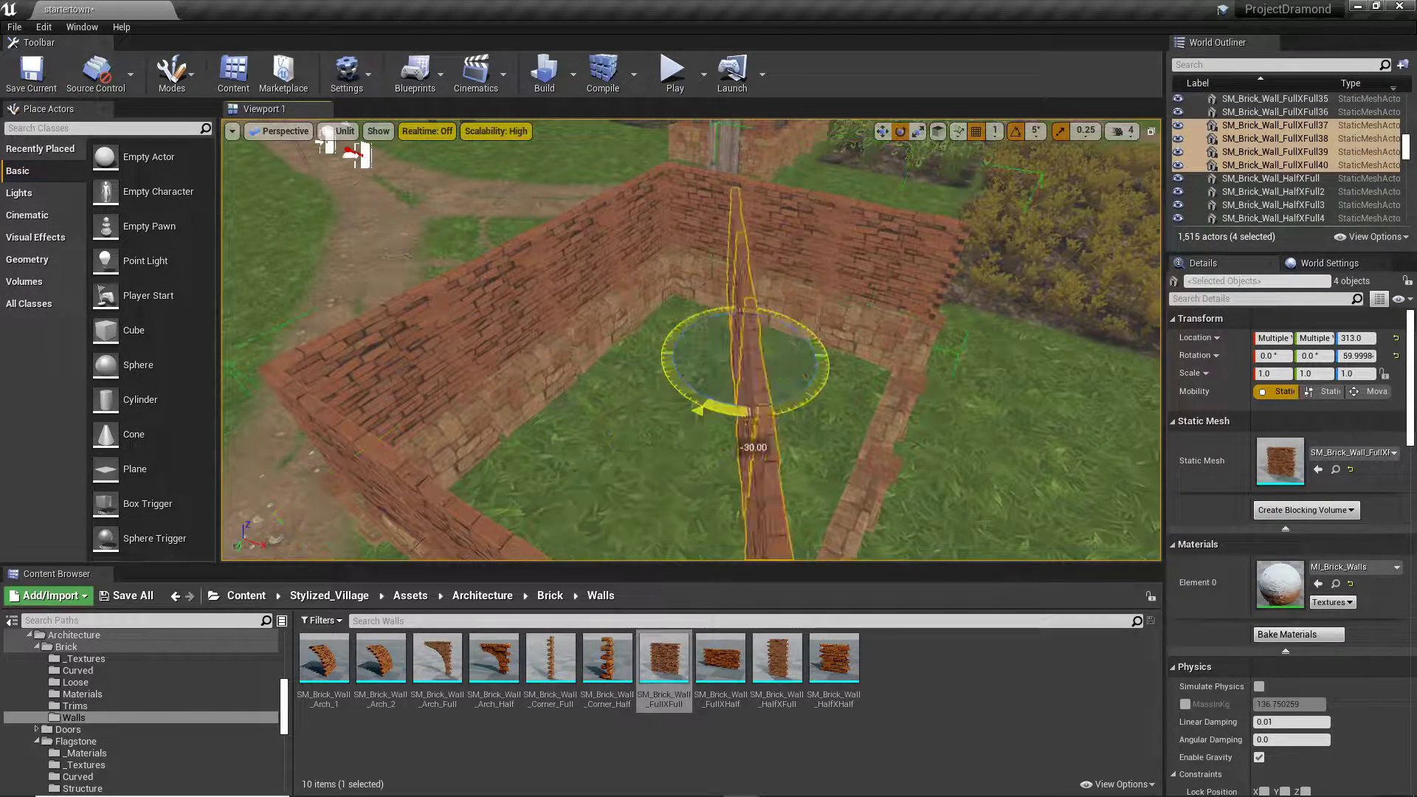
{"action": "left_click_drag", "start_coordinate": [753, 447], "coordinate": [762, 301]}
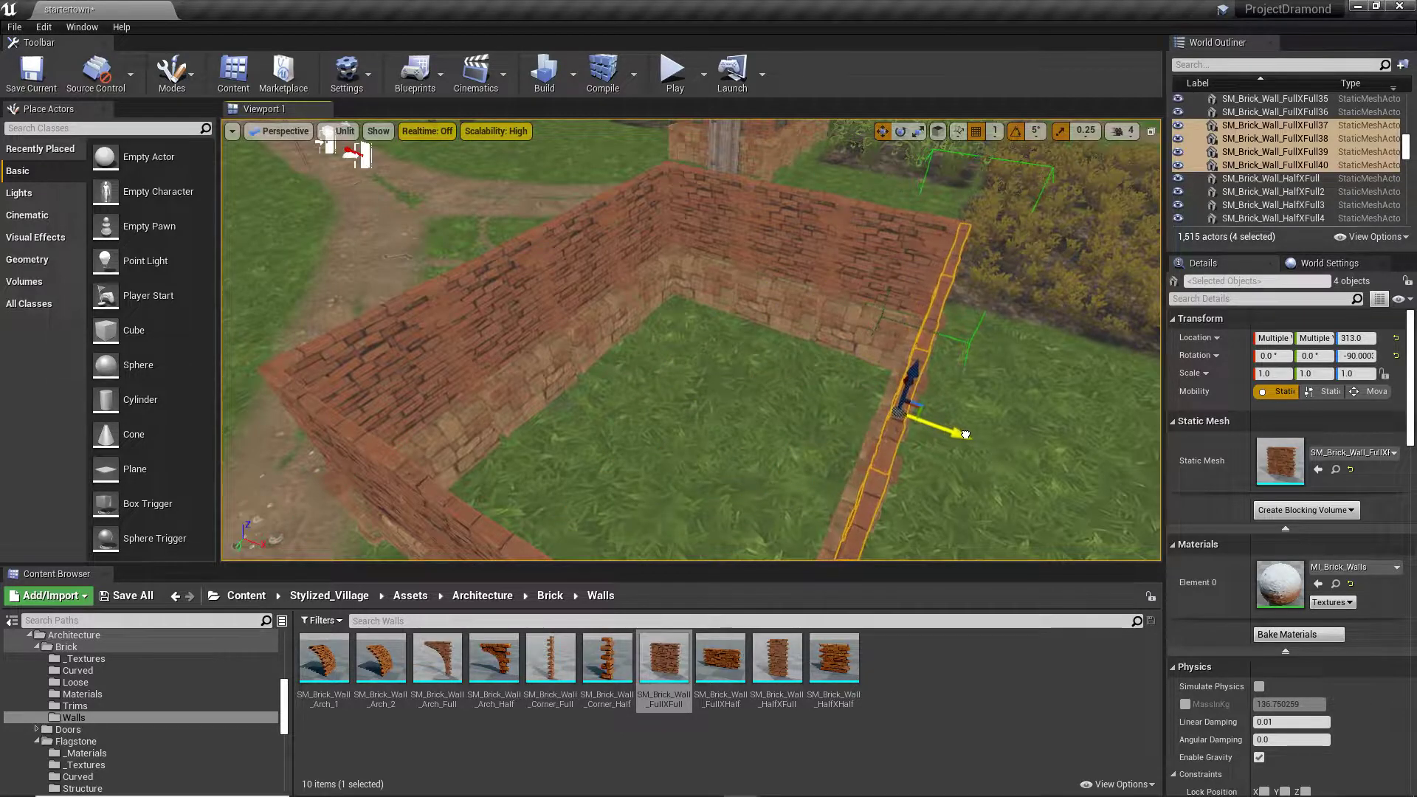
{"action": "right_click_drag", "start_coordinate": [903, 399], "coordinate": [875, 398]}
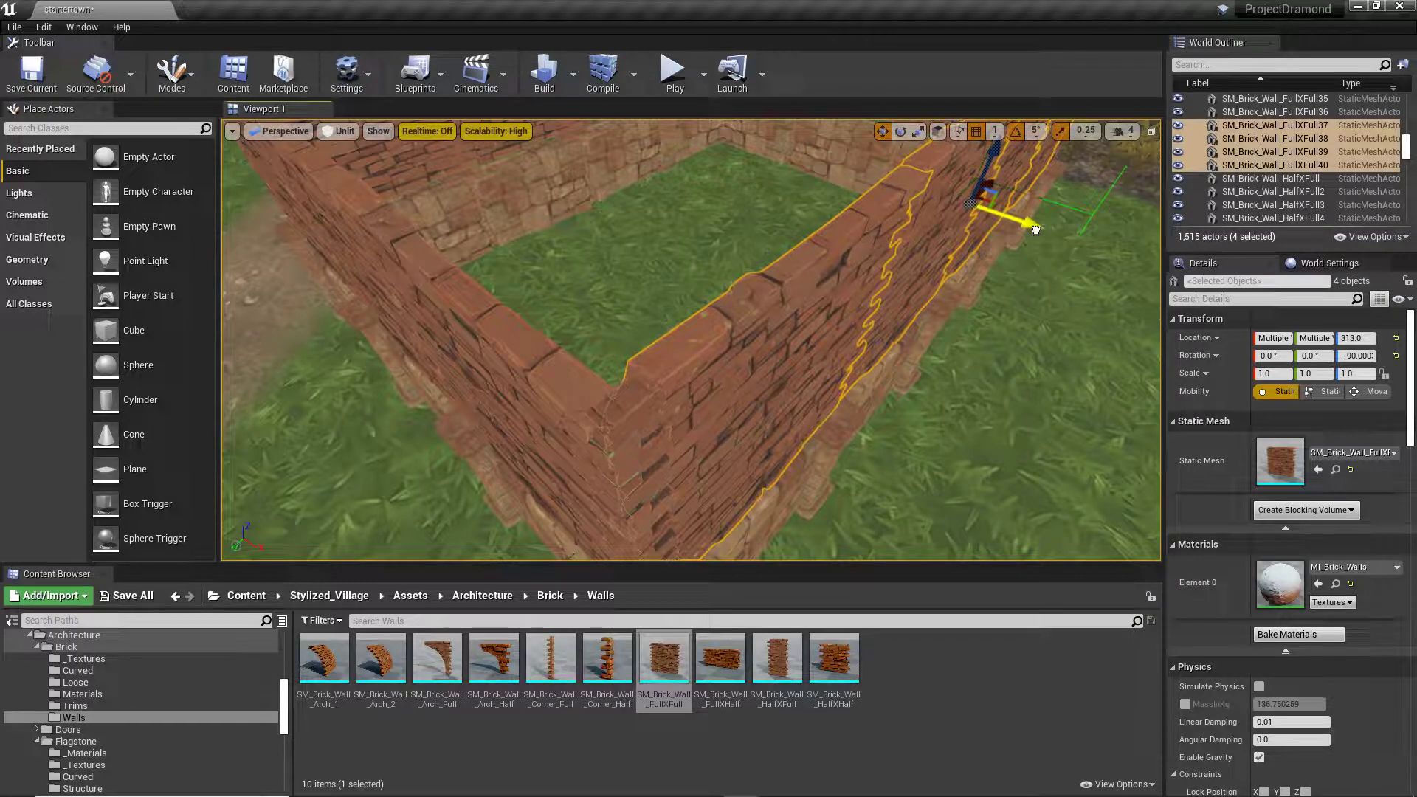
Step: Examine the enclosed brick walls and the existing village houses as reference for the upper walls
{"action": "left_click", "coordinate": [1018, 400]}
{"action": "right_click_drag", "start_coordinate": [1017, 399], "coordinate": [870, 329]}
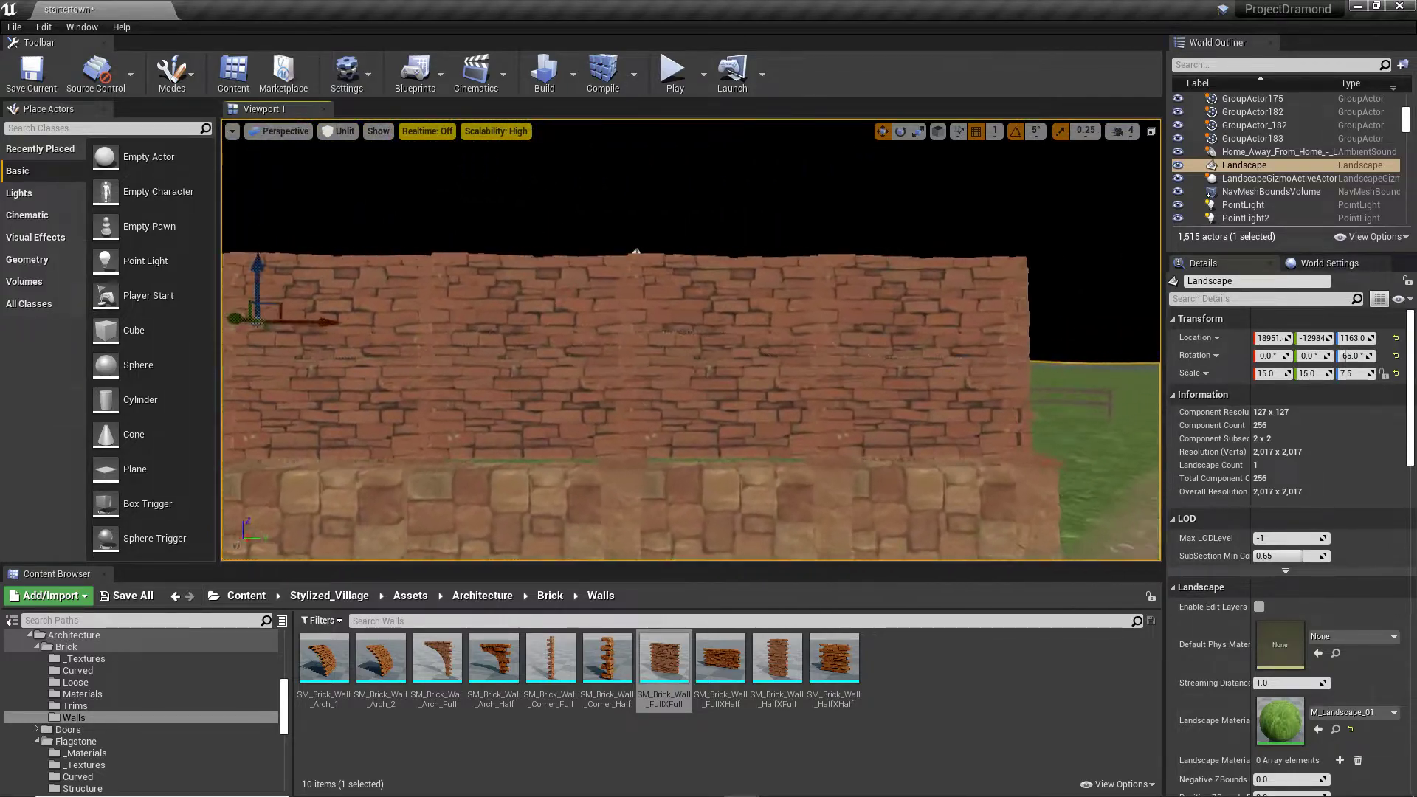
{"action": "right_click_drag", "start_coordinate": [1017, 399], "coordinate": [1017, 457]}
{"action": "right_click_drag", "start_coordinate": [1018, 399], "coordinate": [685, 332]}
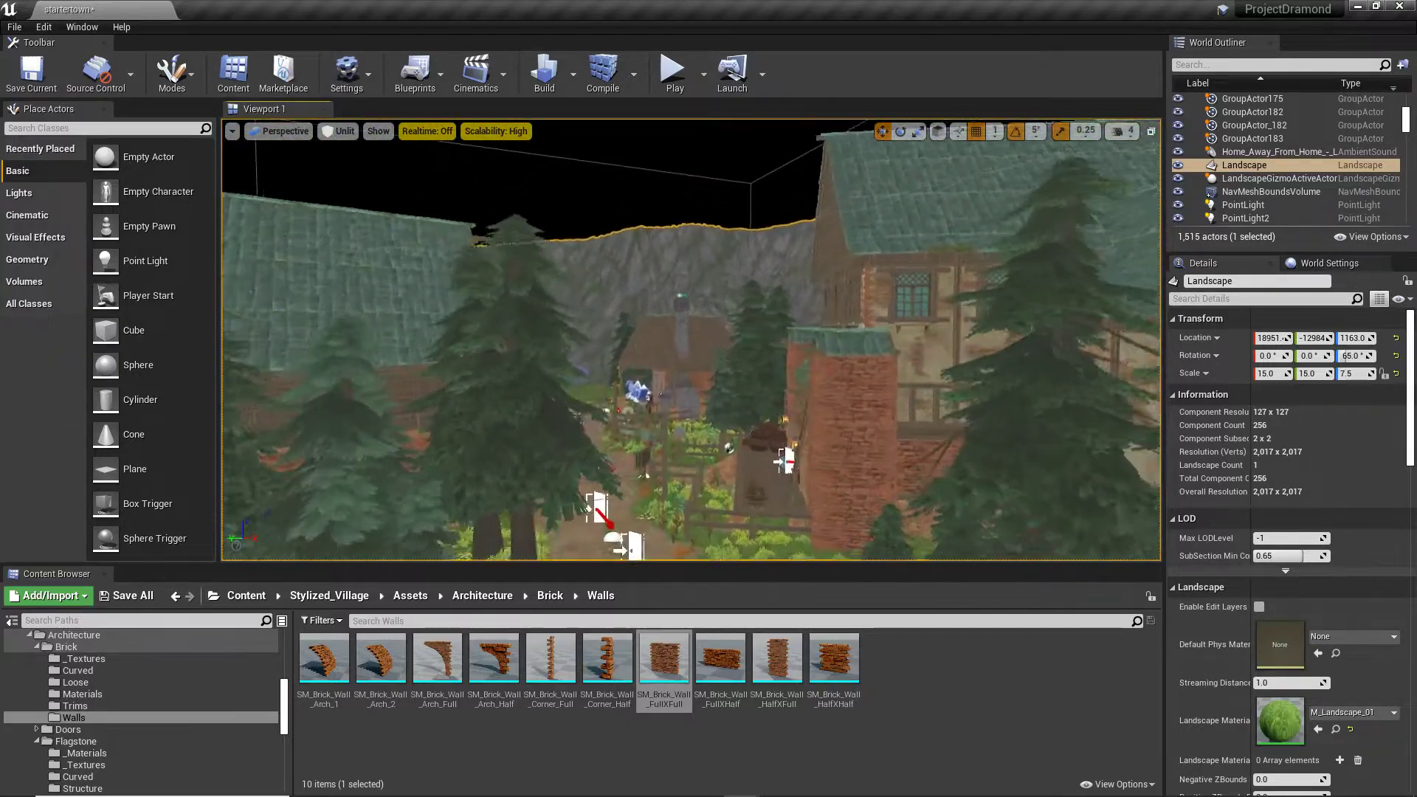
{"action": "right_click_drag", "start_coordinate": [1017, 399], "coordinate": [1018, 399]}
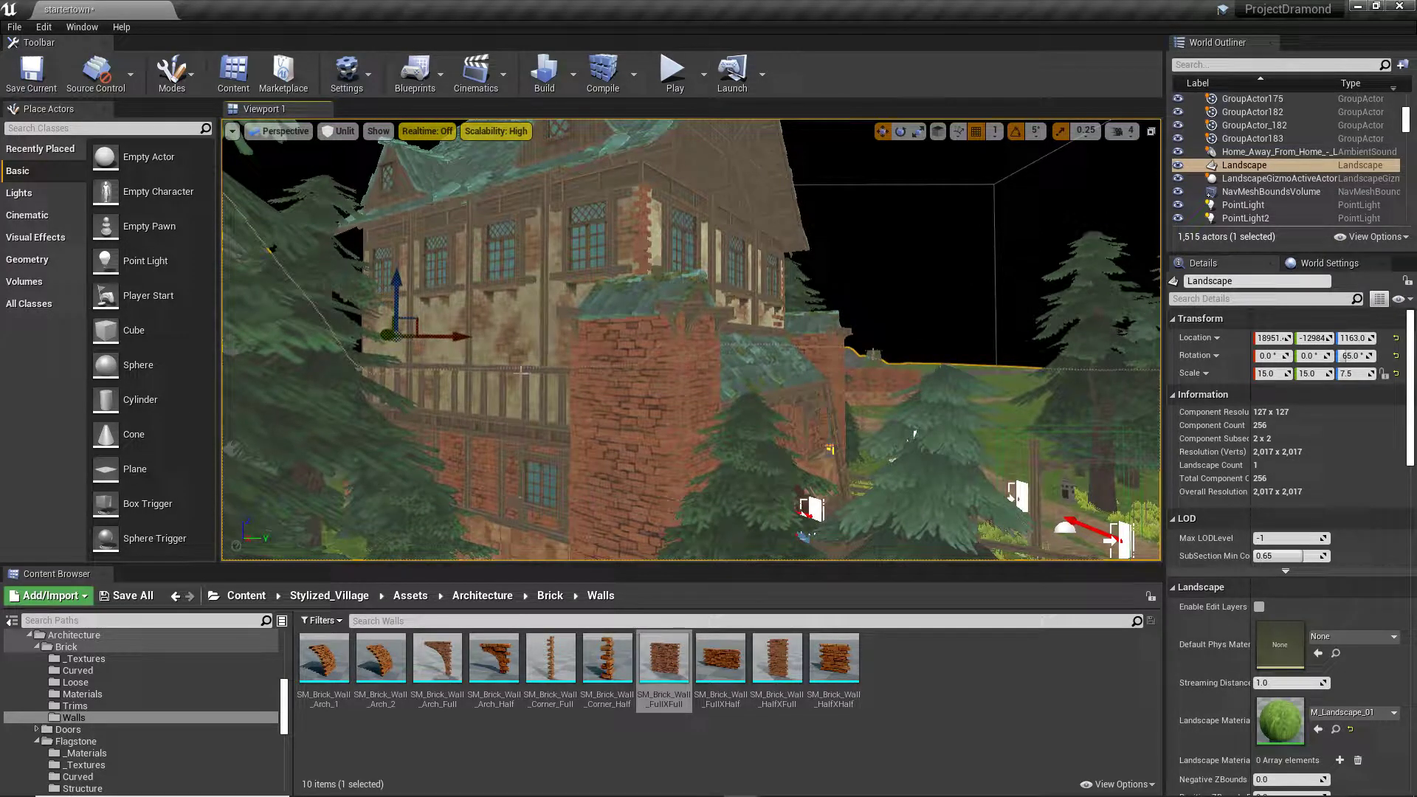
{"action": "right_click_drag", "start_coordinate": [521, 370], "coordinate": [566, 392]}
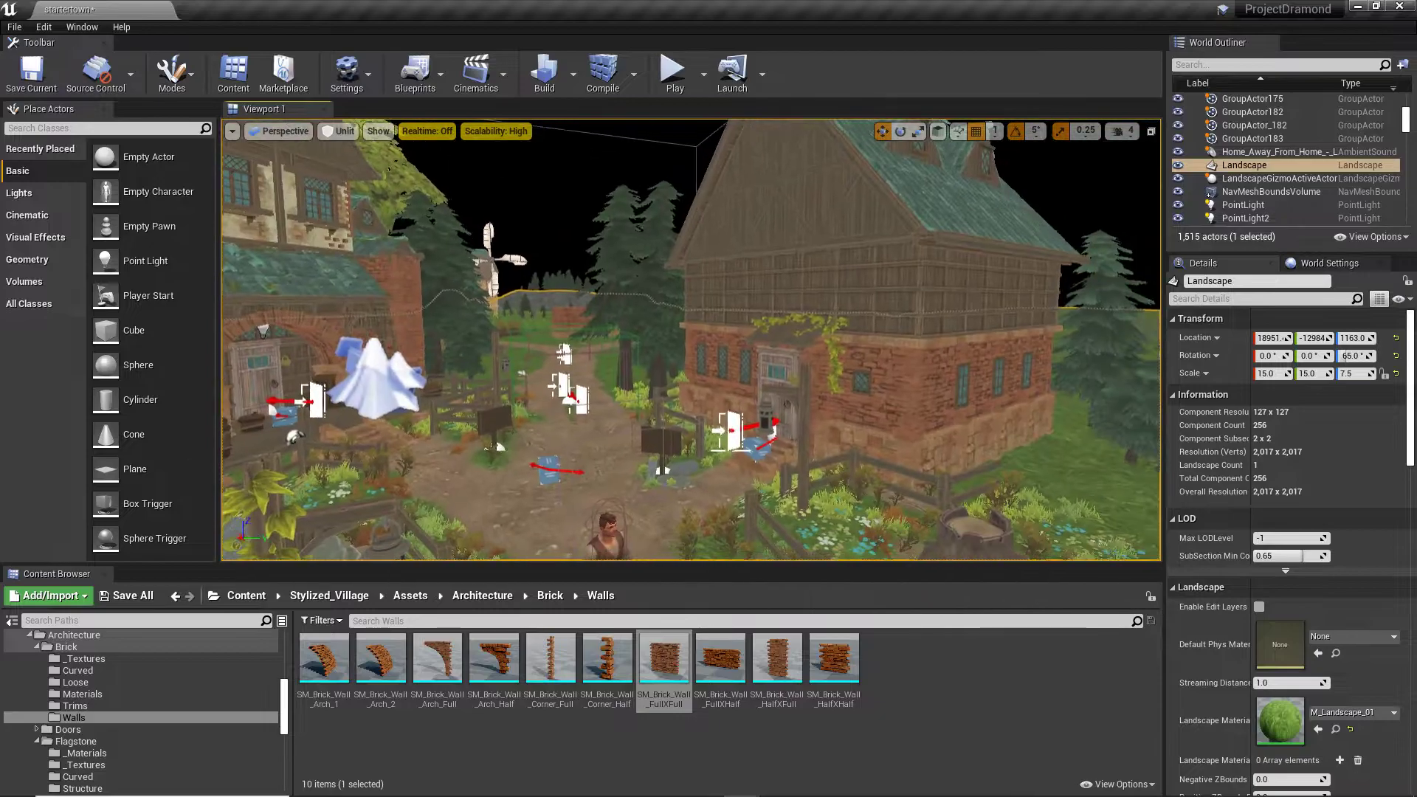
{"action": "mouse_move", "coordinate": [801, 317]}
{"action": "right_mouse_down"}
{"action": "mouse_move", "coordinate": [756, 318]}
{"action": "mouse_move", "coordinate": [802, 324]}
{"action": "right_mouse_up"}
{"action": "key", "text": "w"}
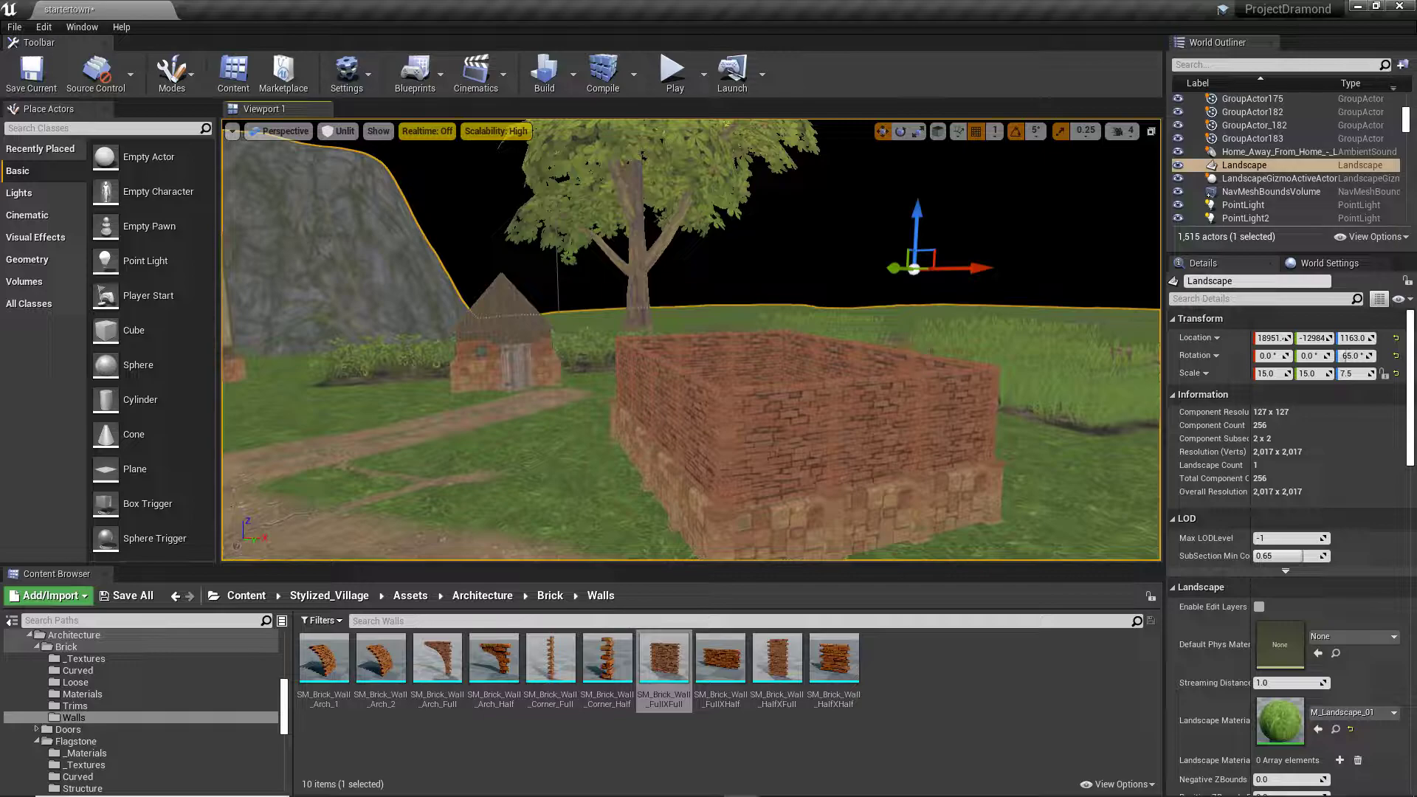
{"action": "left_click_drag", "start_coordinate": [0, 144], "coordinate": [399, 2]}
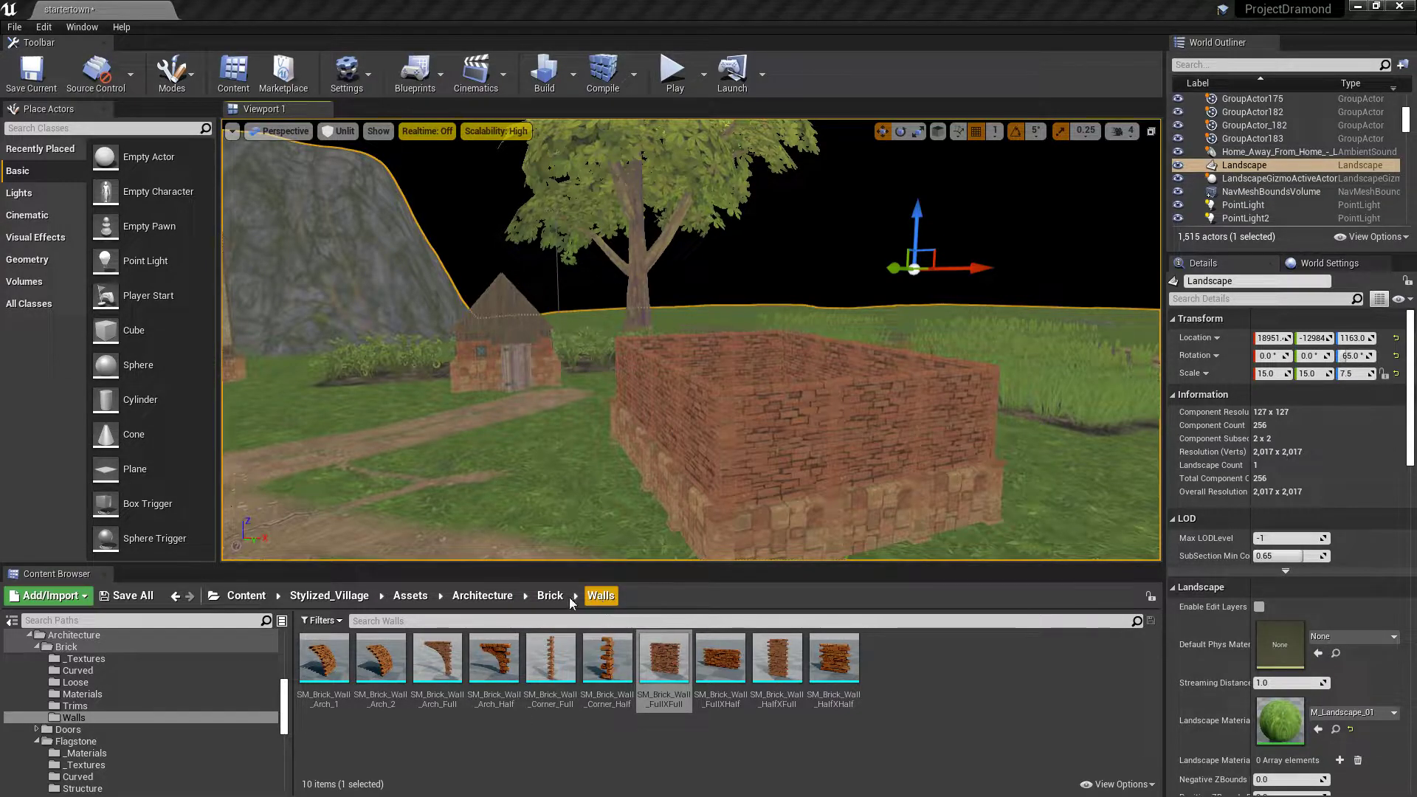
Step: Open the Walls asset folder of the Wood architecture set
{"action": "left_click", "coordinate": [505, 599]}
{"action": "double_click", "coordinate": [726, 664]}
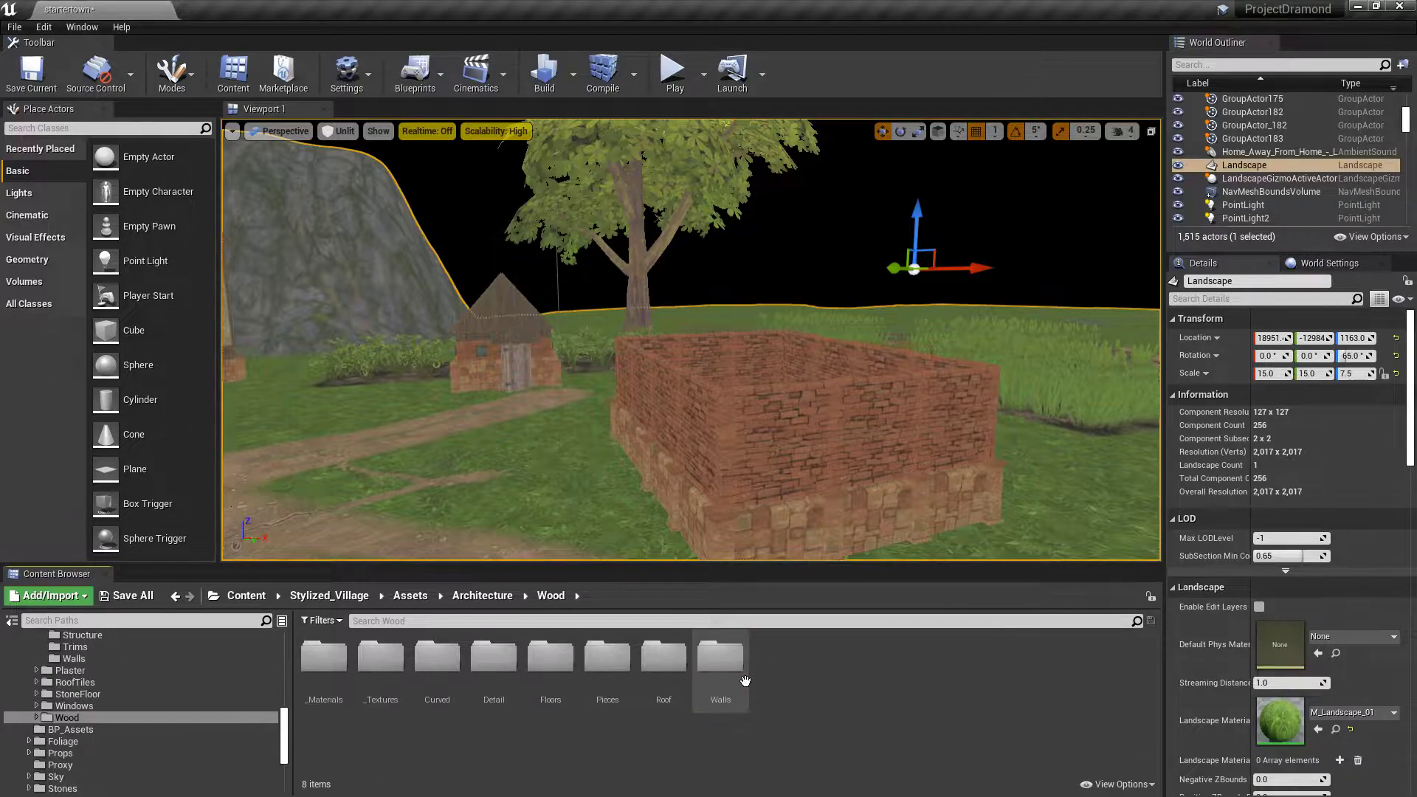
{"action": "double_click", "coordinate": [734, 671]}
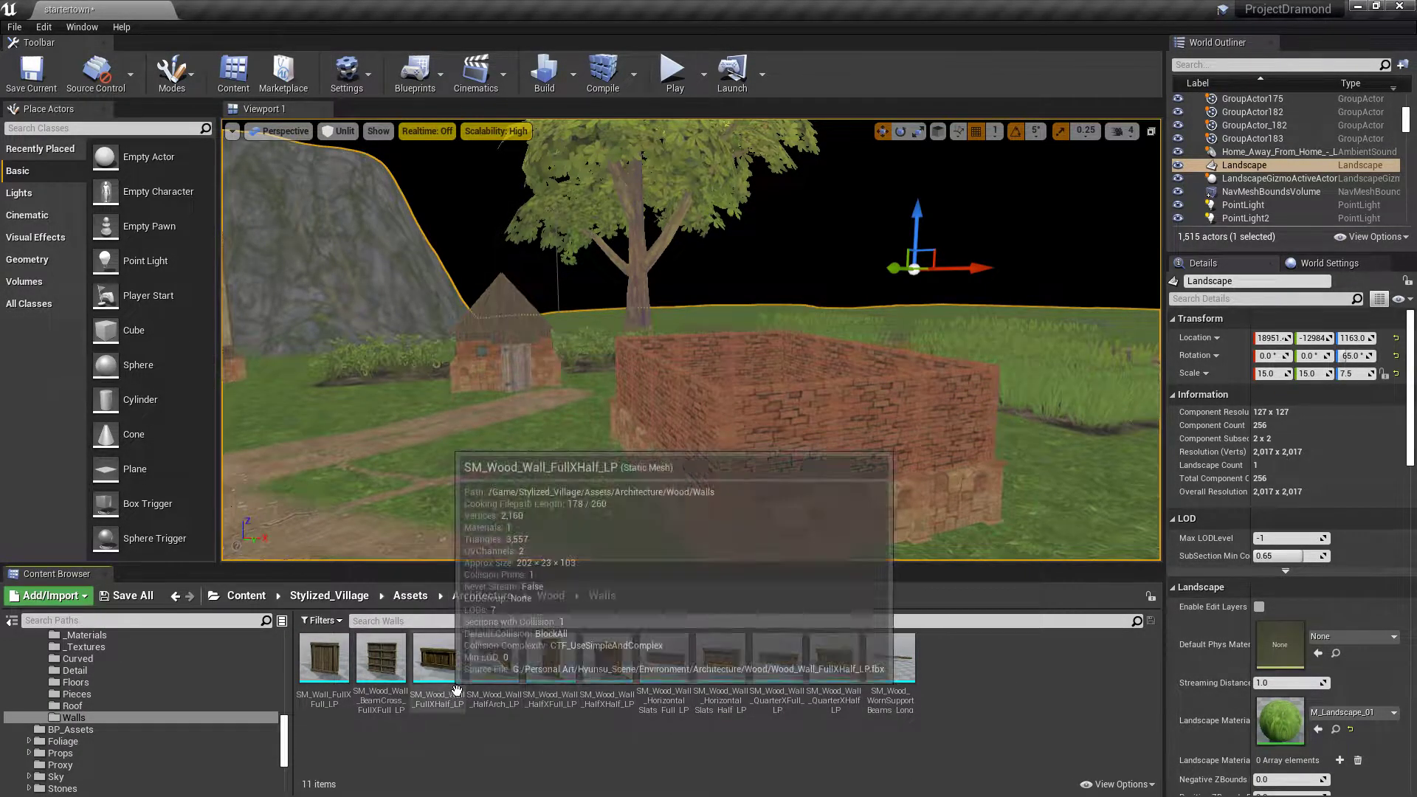
Step: Try a SM_Wood_Wall_HalfXHalf_LP piece on the brick wall, rotated to 75° about the vertical axis
{"action": "left_click_drag", "start_coordinate": [607, 659], "coordinate": [688, 382]}
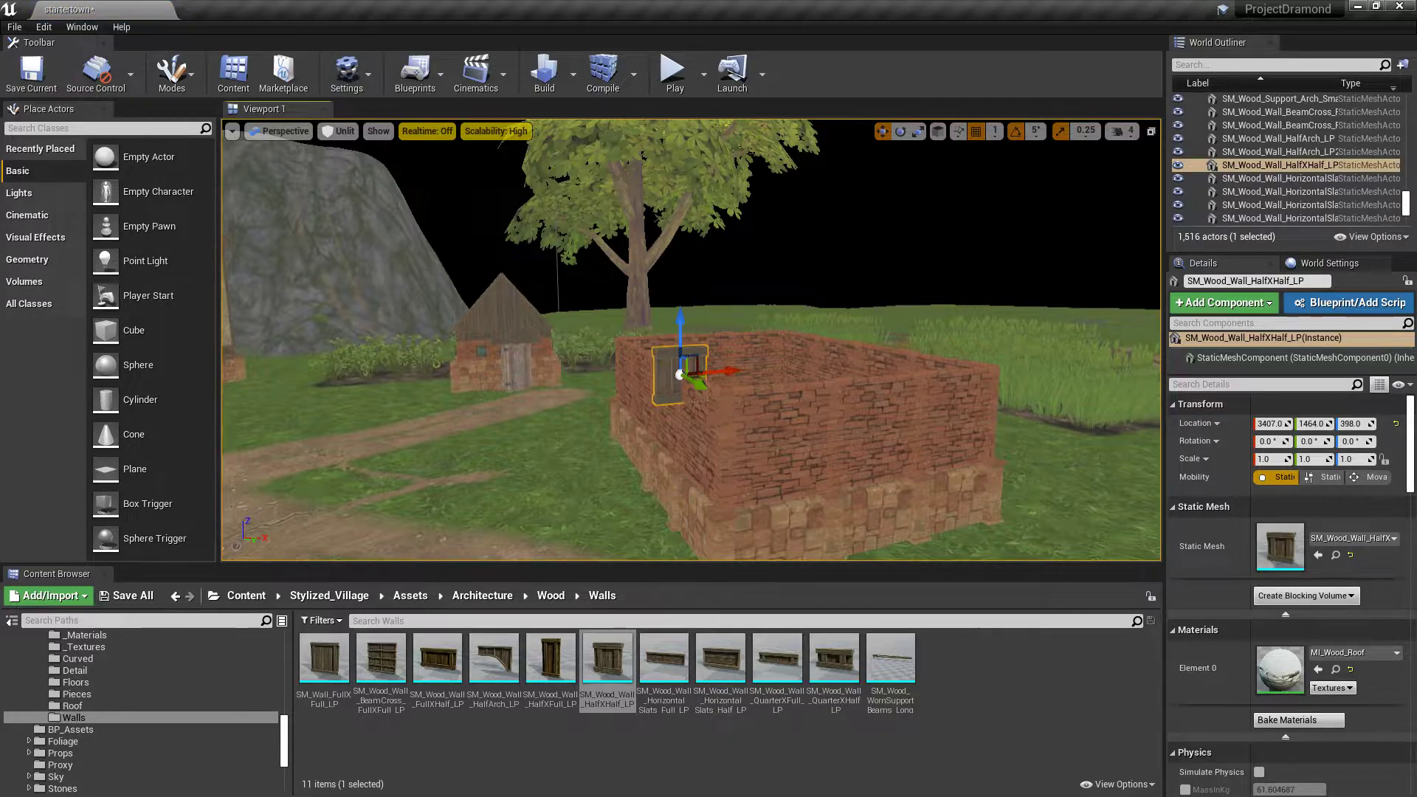
{"action": "mouse_move", "coordinate": [681, 478]}
{"action": "right_mouse_down"}
{"action": "mouse_move", "coordinate": [708, 479]}
{"action": "mouse_move", "coordinate": [681, 478]}
{"action": "right_mouse_up"}
{"action": "key", "text": "e"}
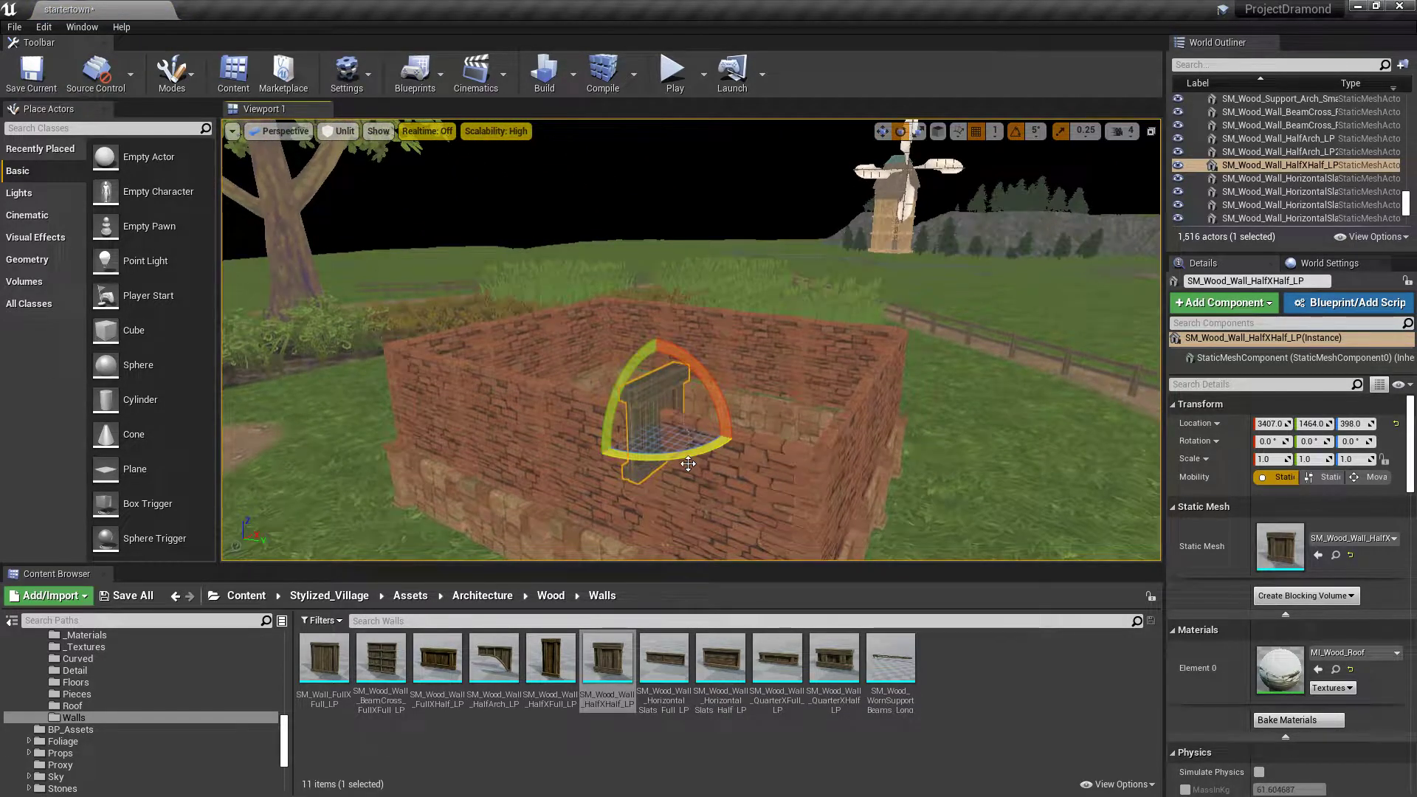
{"action": "left_click_drag", "start_coordinate": [688, 463], "coordinate": [653, 402]}
Step: Place a SM_Wood_Wall_FullXHalf_LP panel on the brick wall and delete the half-by-half wood piece
{"action": "left_click_drag", "start_coordinate": [437, 659], "coordinate": [579, 431]}
{"action": "left_click", "coordinate": [693, 415]}
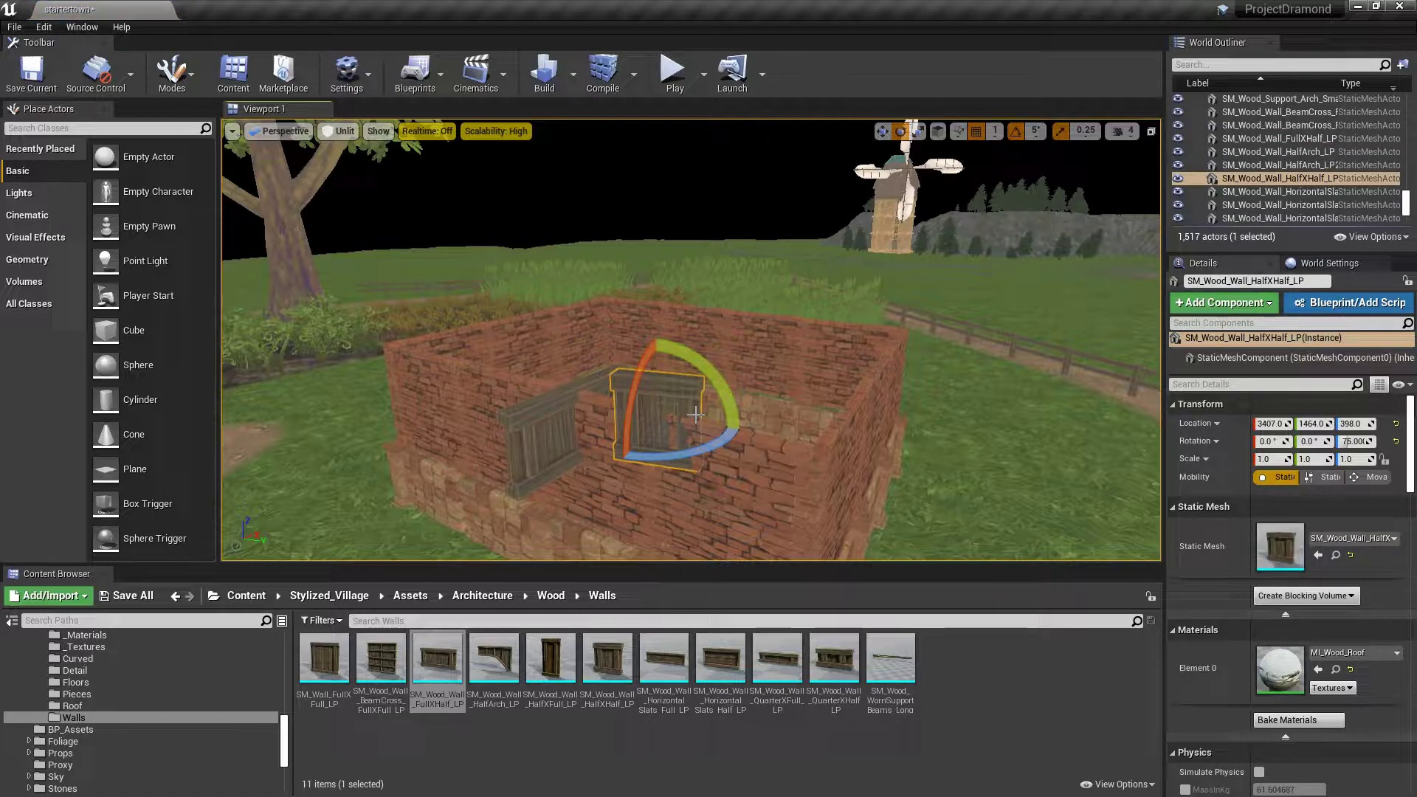
{"action": "key", "text": "Delete"}
Step: Rotate the full-by-half wood panel to 90° about the vertical axis and raise it to about Z 453 above the brick wall
{"action": "left_click", "coordinate": [542, 453]}
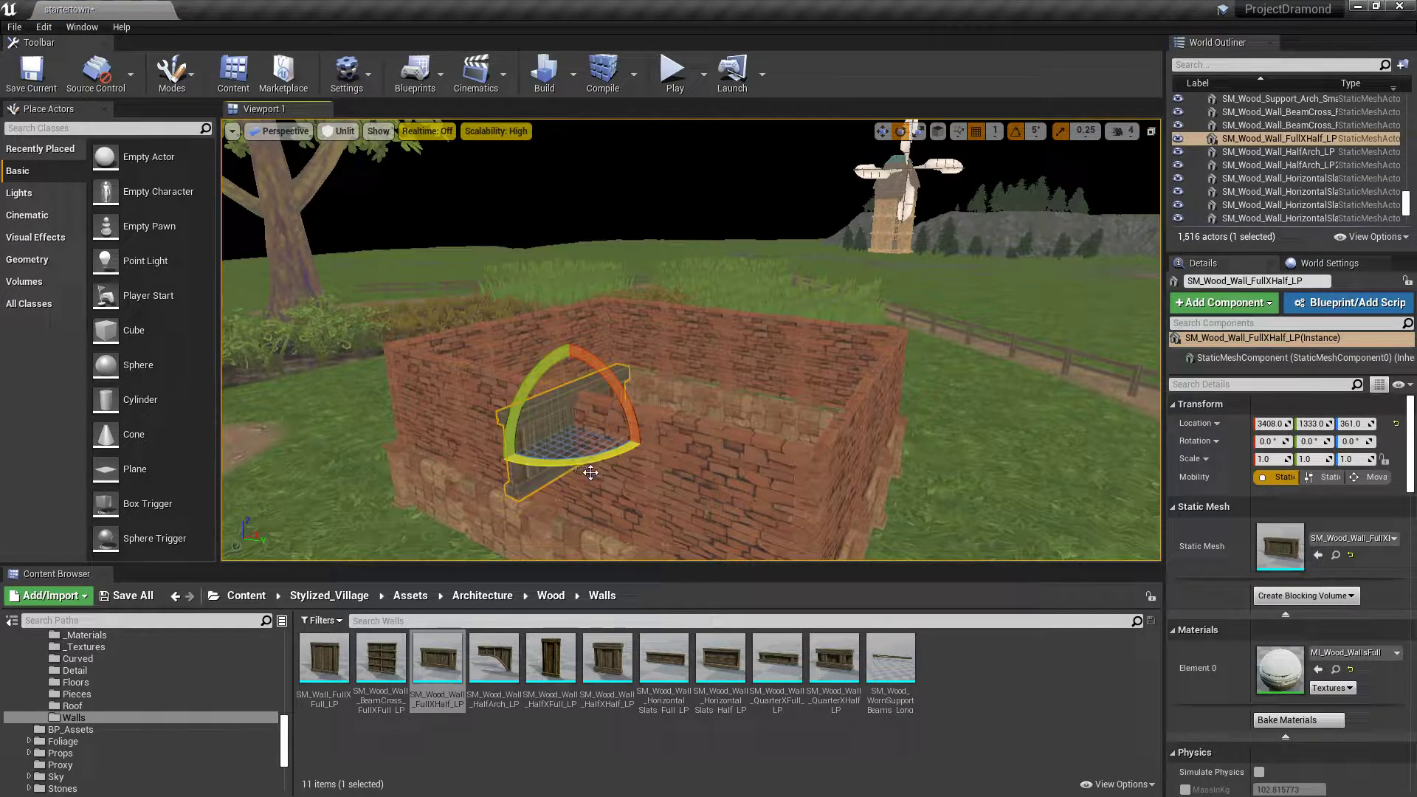
{"action": "key", "text": "w"}
{"action": "key", "text": "e"}
{"action": "key", "text": "w"}
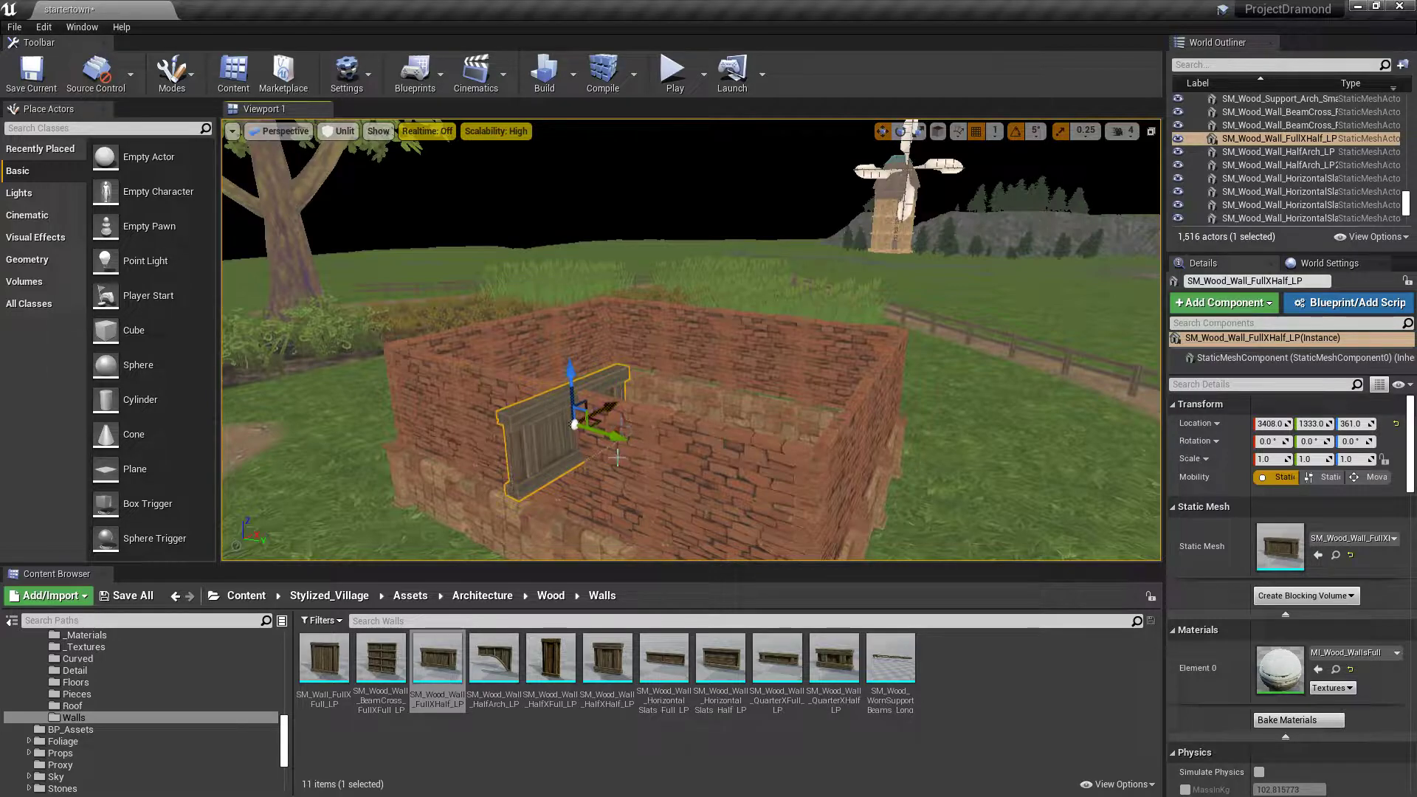
{"action": "key", "text": "e"}
{"action": "left_click_drag", "start_coordinate": [617, 458], "coordinate": [656, 462]}
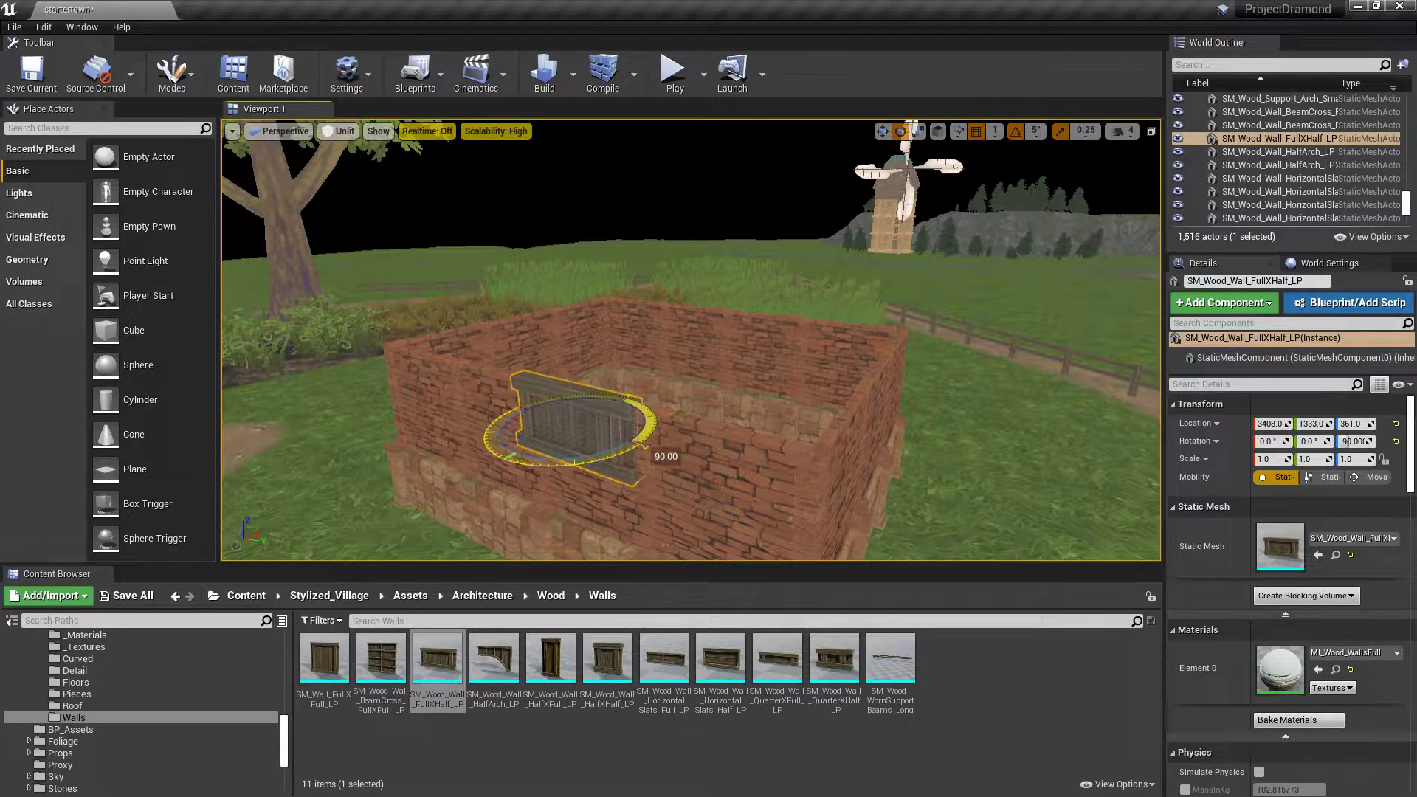
{"action": "key", "text": "w"}
{"action": "left_click_drag", "start_coordinate": [597, 373], "coordinate": [597, 317]}
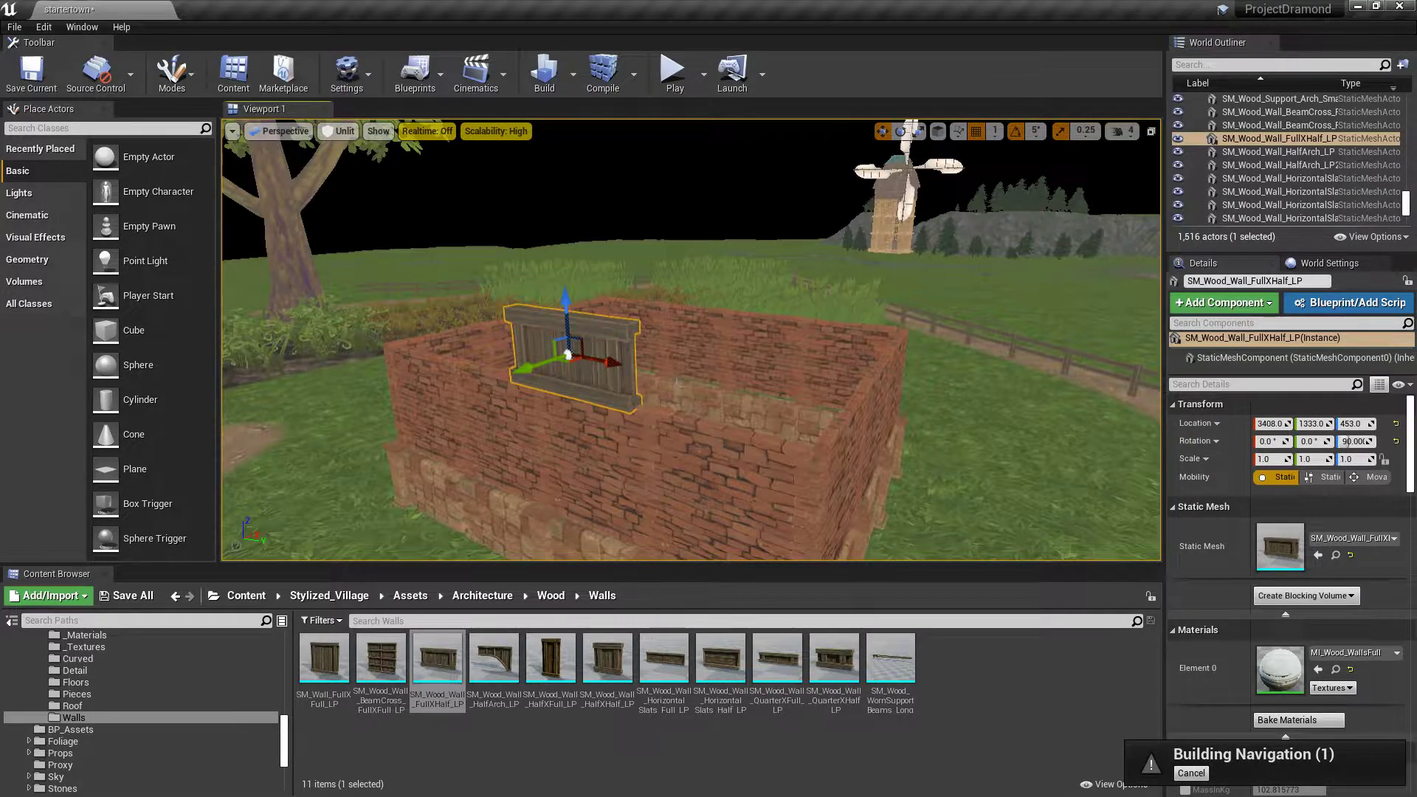
Step: Fine-tune the wood panel's height to Z 457 on top of the brick wall
{"action": "key", "text": "w"}
{"action": "right_click_drag", "start_coordinate": [676, 381], "coordinate": [666, 361]}
{"action": "key", "text": "d"}
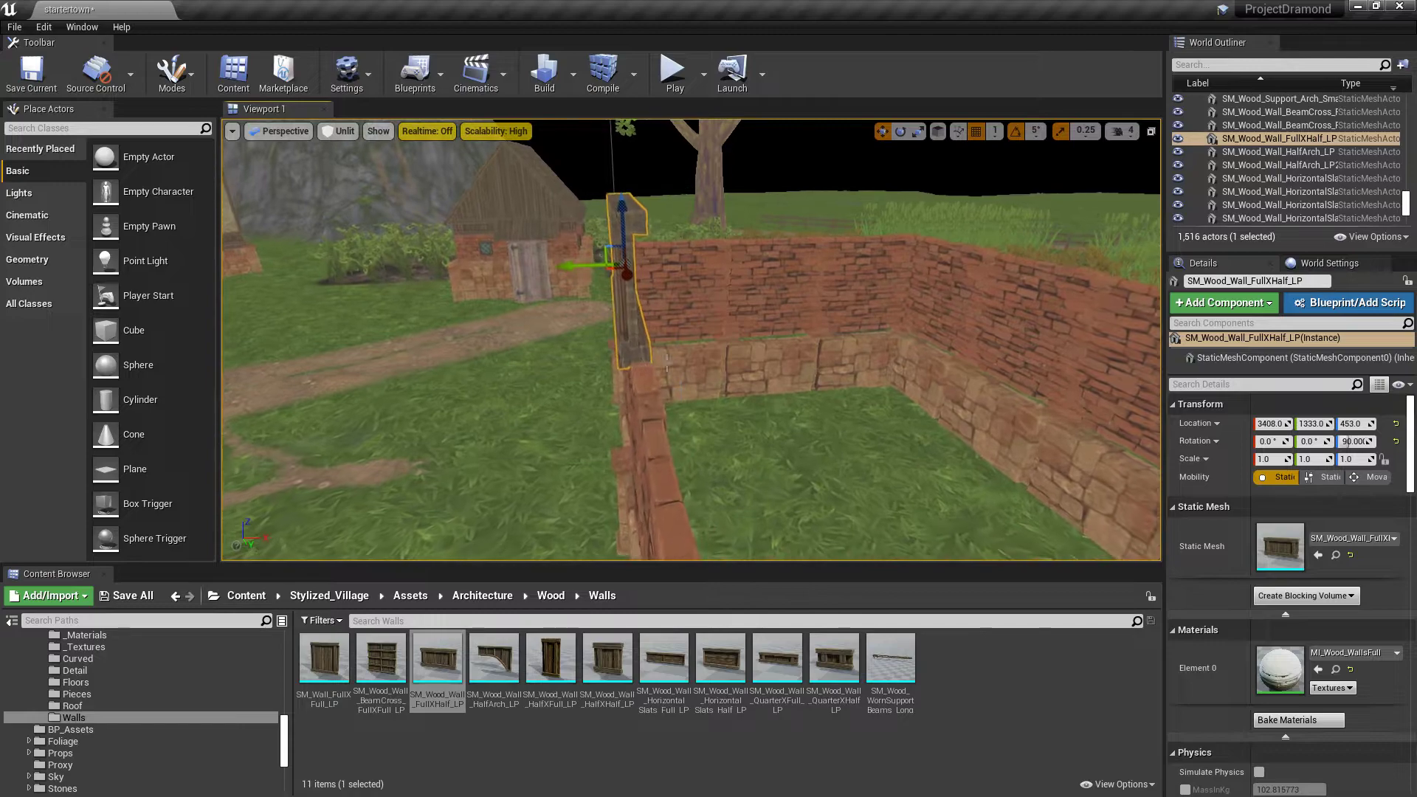
{"action": "left_click_drag", "start_coordinate": [575, 275], "coordinate": [567, 269]}
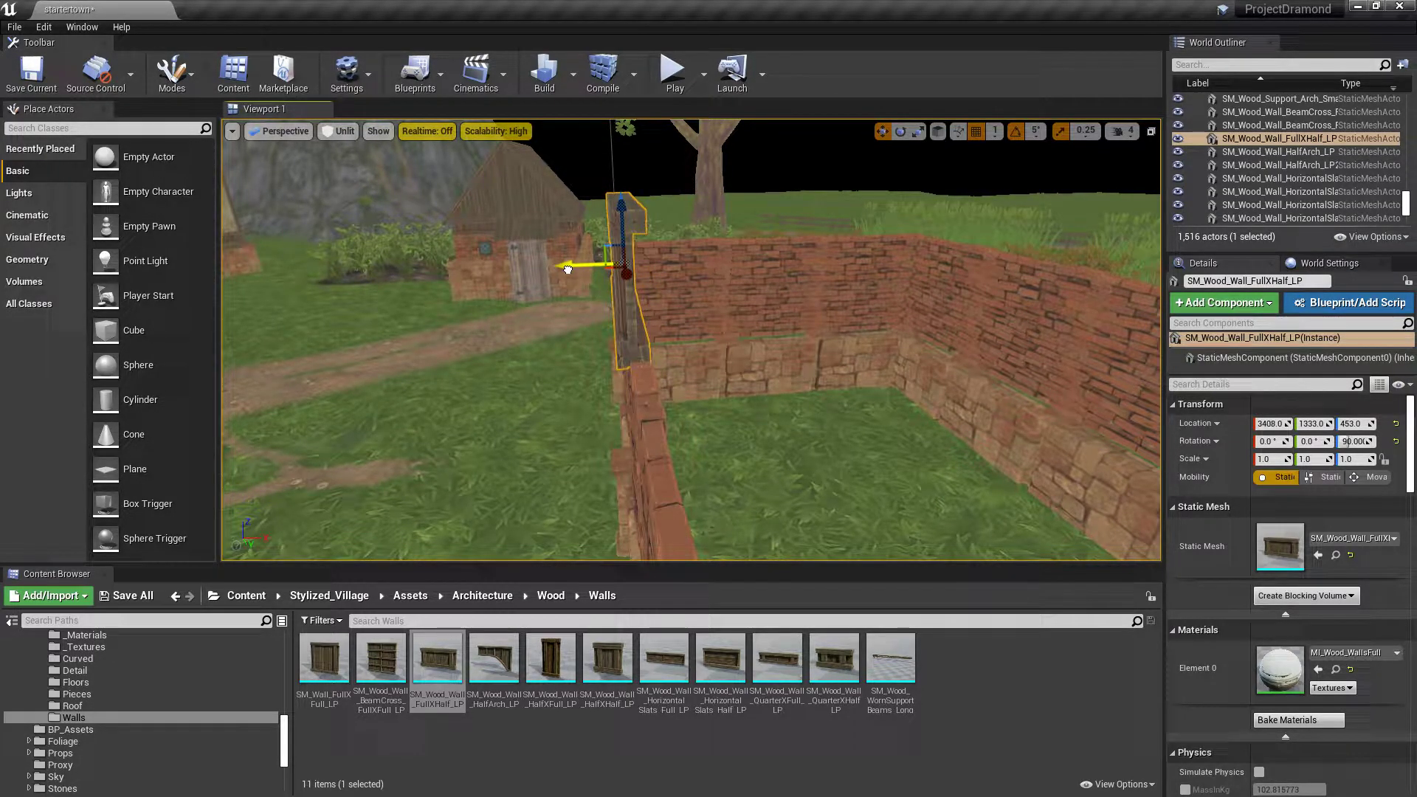
{"action": "key", "text": "a"}
{"action": "right_click_drag", "start_coordinate": [509, 319], "coordinate": [506, 322]}
{"action": "key", "text": "w"}
{"action": "left_click_drag", "start_coordinate": [531, 242], "coordinate": [523, 225]}
Step: Slide the wood panel along the top of the brick wall towards the corner, to about Y 1536
{"action": "left_click_drag", "start_coordinate": [548, 278], "coordinate": [869, 312]}
{"action": "key", "text": "d"}
{"action": "right_click_drag", "start_coordinate": [869, 312], "coordinate": [894, 334]}
{"action": "key", "text": "e"}
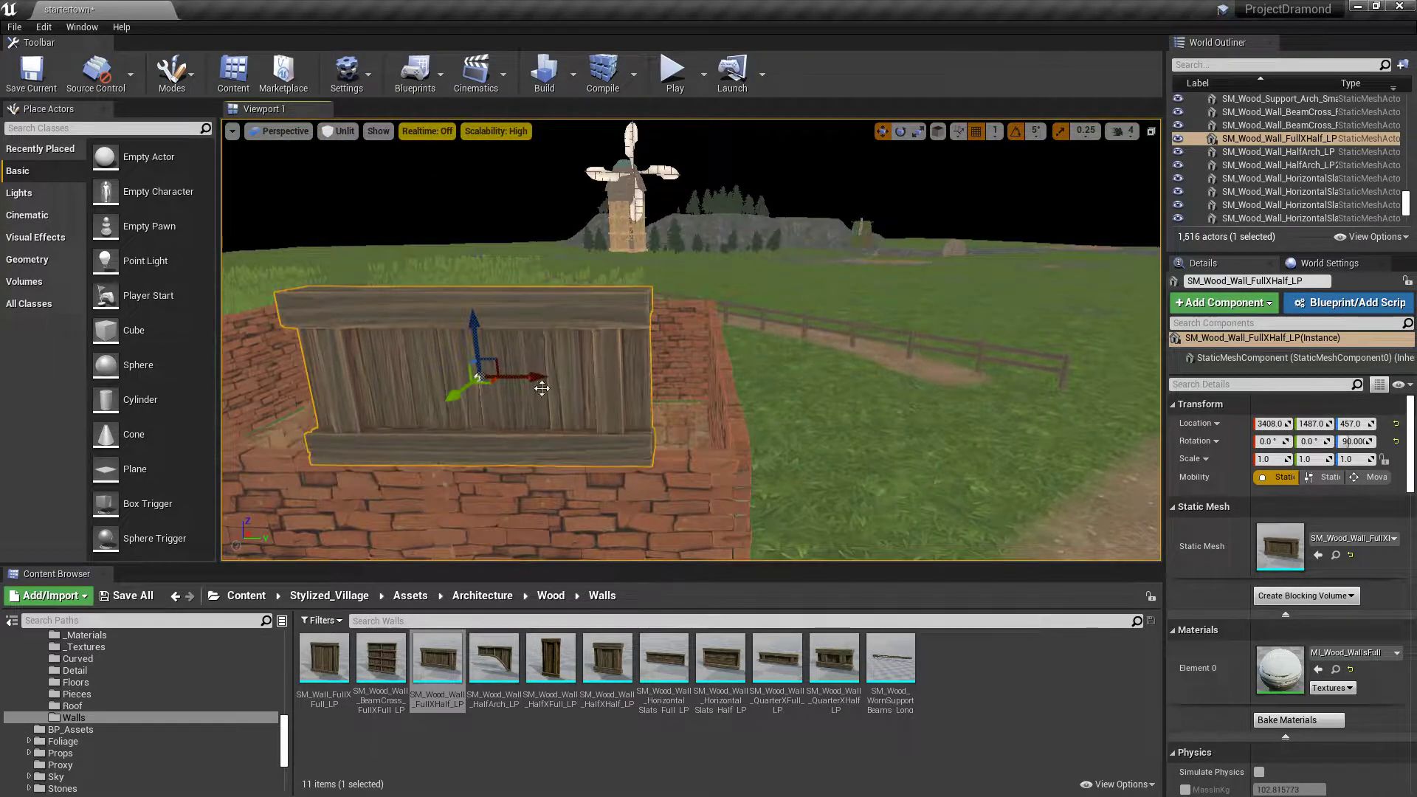
{"action": "left_click_drag", "start_coordinate": [542, 388], "coordinate": [620, 386]}
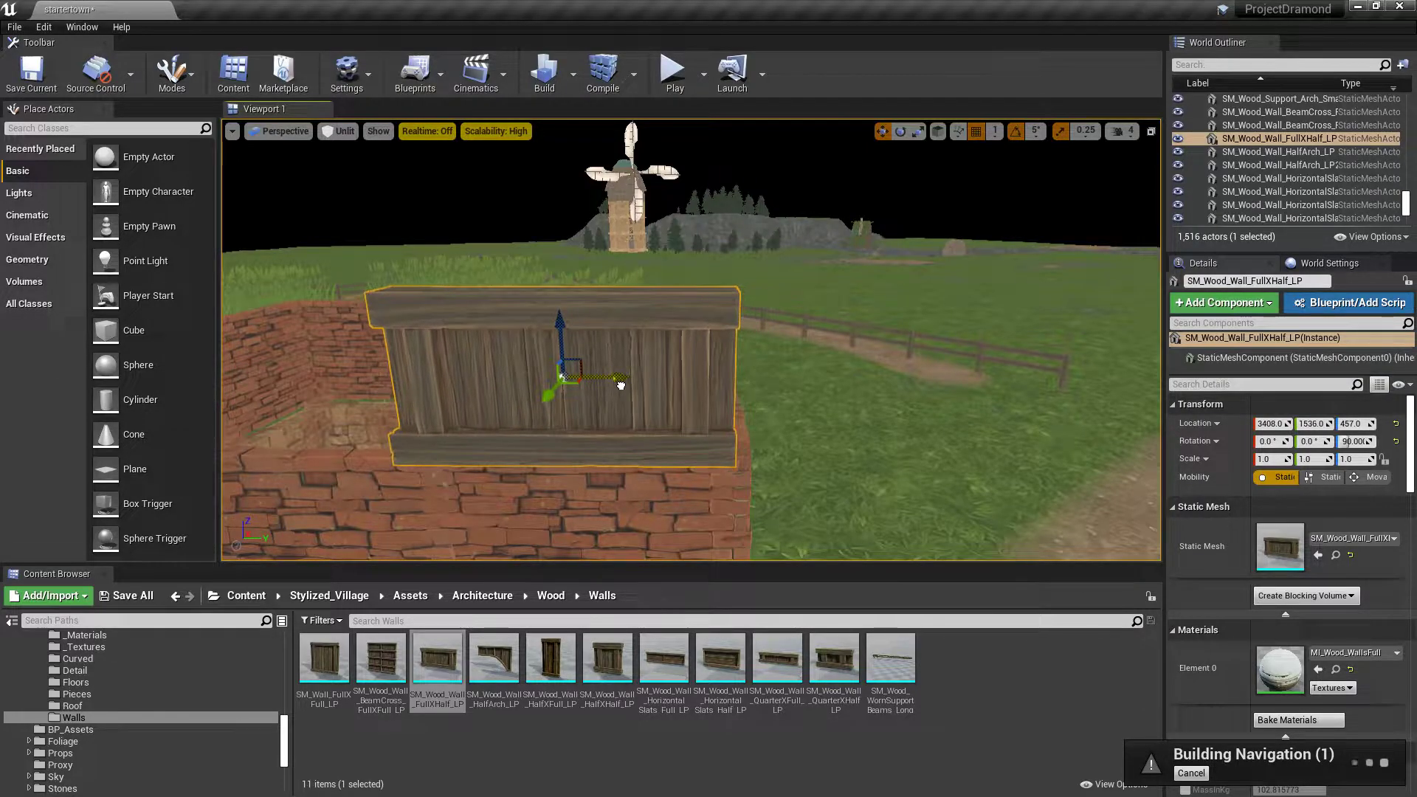
Step: Duplicate the wood panel, rotate the copy to 0°, and fit it at the corner on the adjoining wall at about X 3498, Y 1628
{"action": "key", "text": "d"}
{"action": "right_click_drag", "start_coordinate": [730, 436], "coordinate": [580, 459]}
{"action": "left_click_drag", "start_coordinate": [596, 316], "coordinate": [723, 302], "text": "alt"}
{"action": "key", "text": "e"}
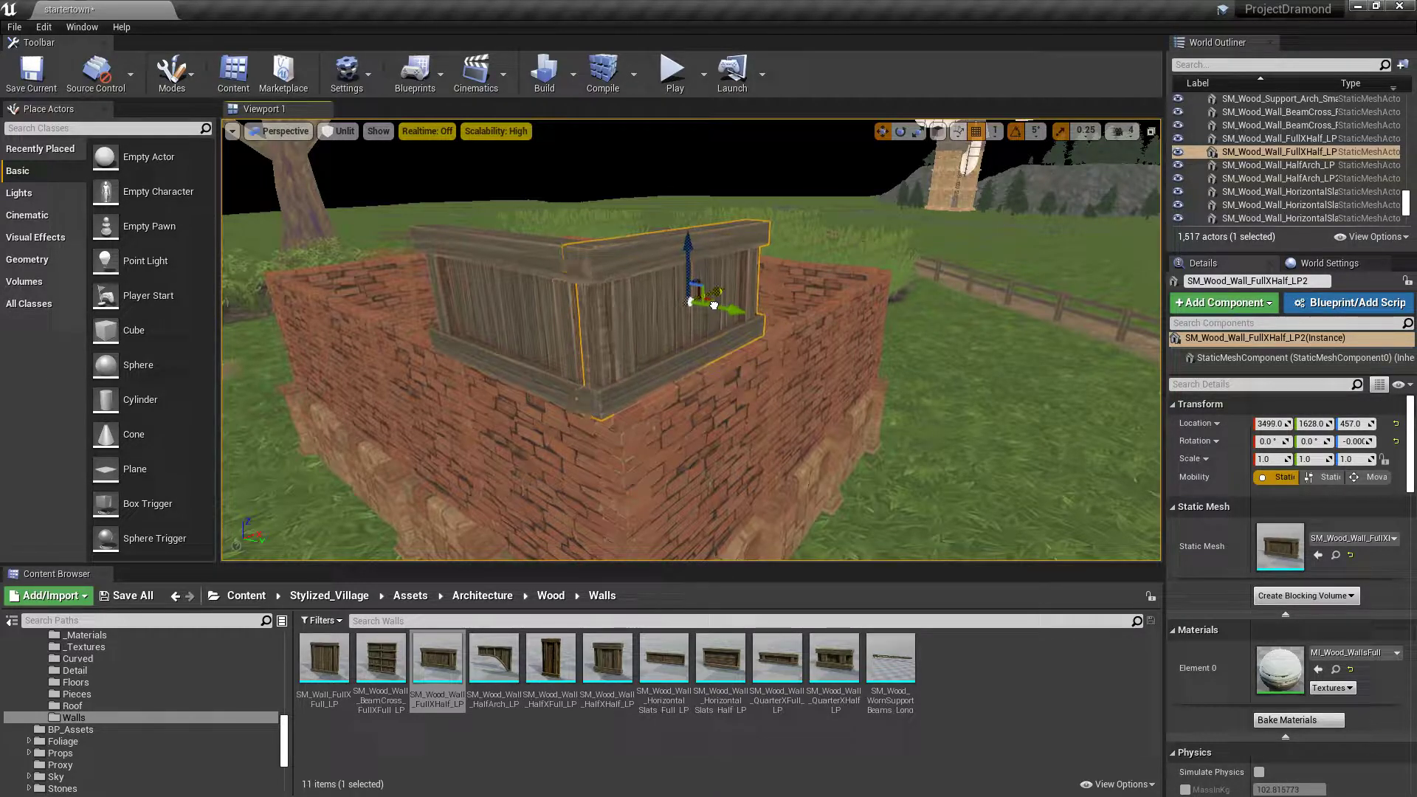
{"action": "right_click_drag", "start_coordinate": [713, 304], "coordinate": [564, 314]}
Step: Shift the duplicated wood panel on the adjoining wall outward to about Y 1634
{"action": "right_click_drag", "start_coordinate": [627, 363], "coordinate": [641, 378]}
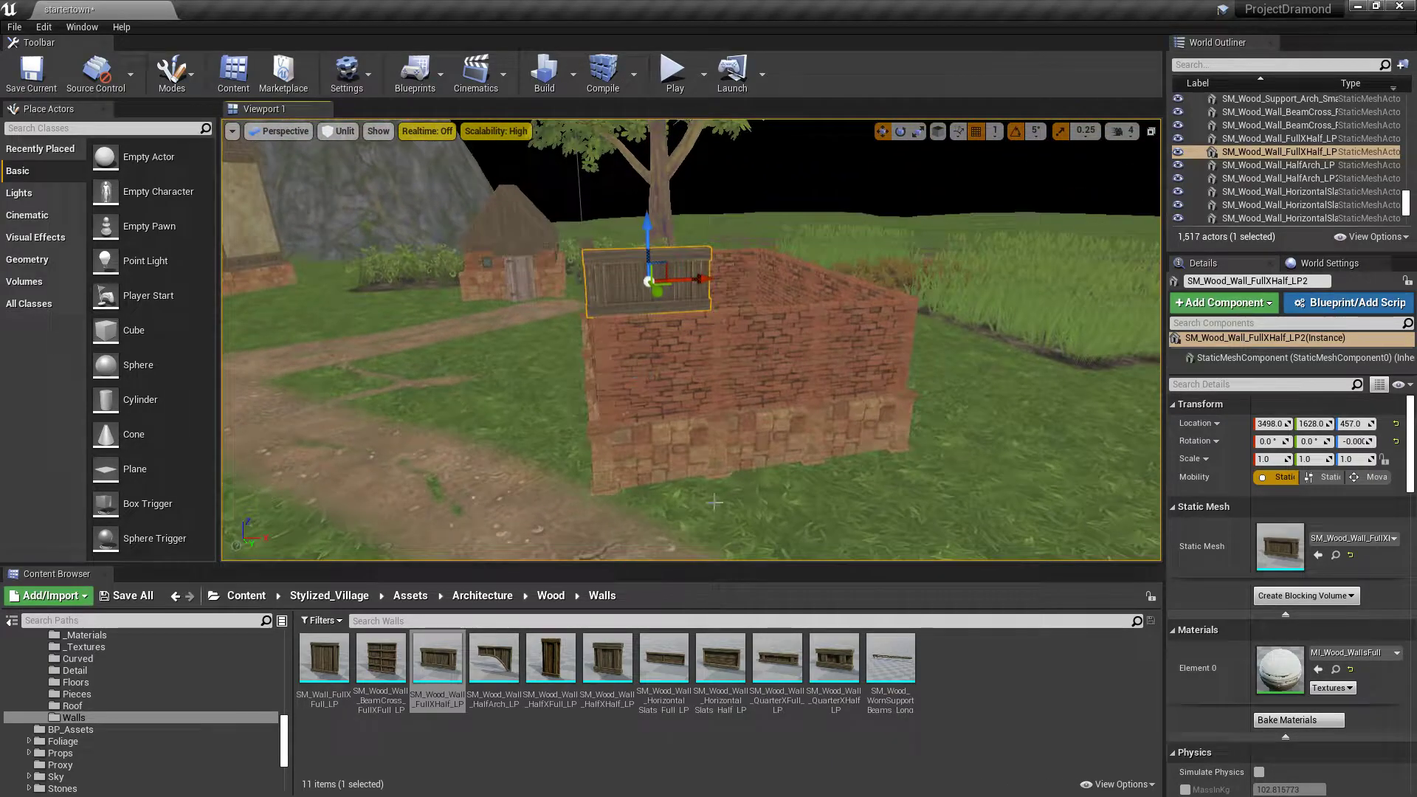
{"action": "right_click_drag", "start_coordinate": [655, 441], "coordinate": [480, 398]}
{"action": "right_click_drag", "start_coordinate": [480, 318], "coordinate": [583, 325]}
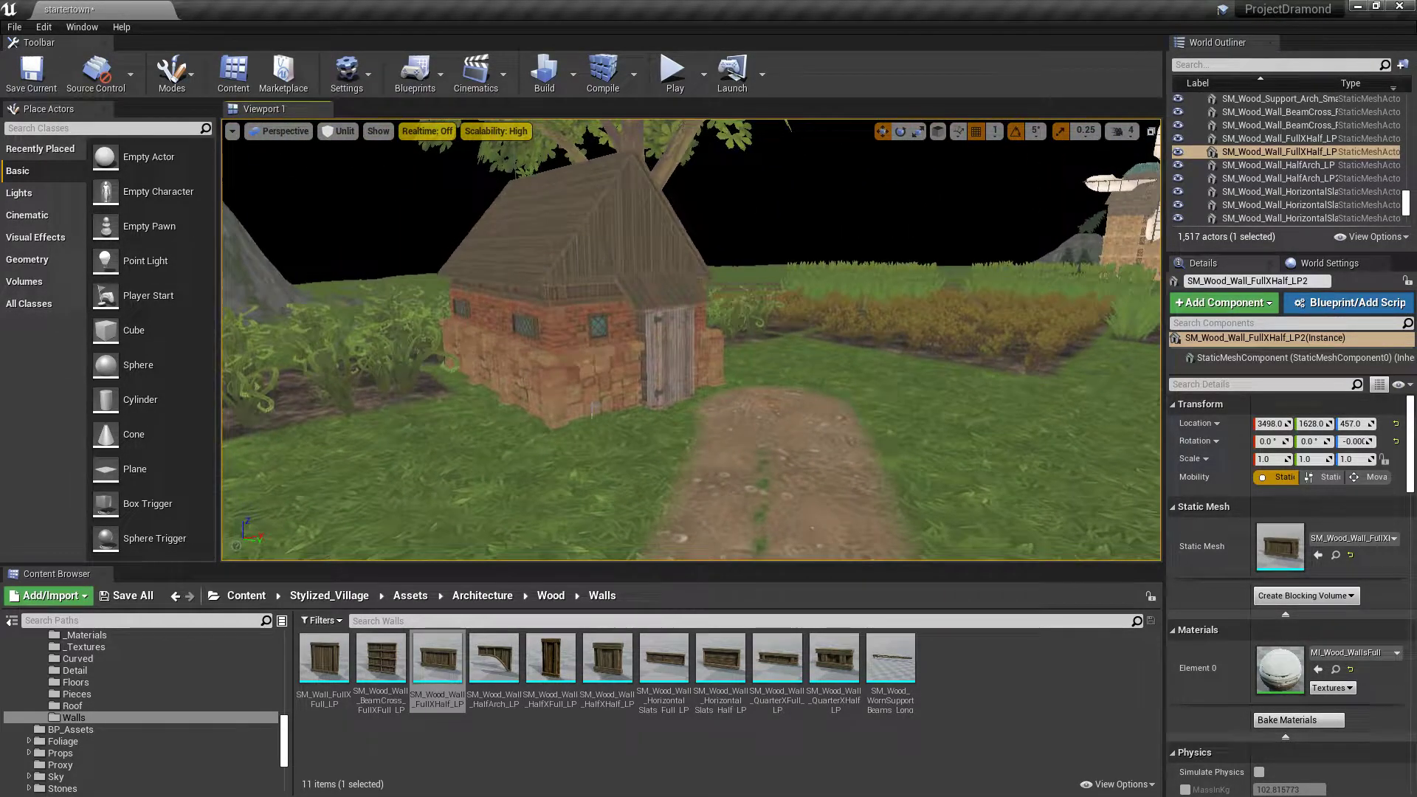
{"action": "mouse_move", "coordinate": [627, 474]}
{"action": "right_mouse_down"}
{"action": "mouse_move", "coordinate": [767, 473]}
{"action": "mouse_move", "coordinate": [608, 461]}
{"action": "right_mouse_up"}
{"action": "right_click_drag", "start_coordinate": [726, 474], "coordinate": [680, 316]}
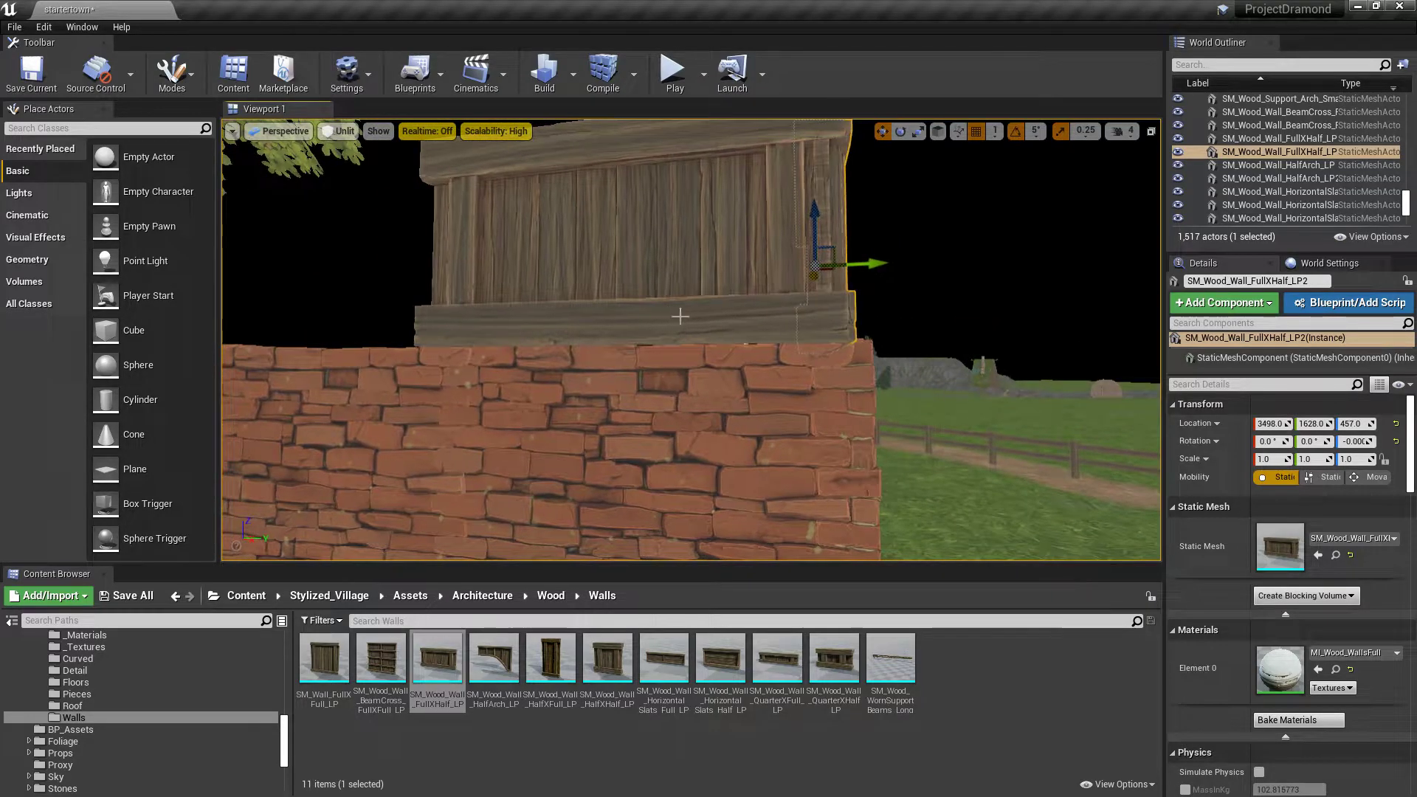
{"action": "left_click", "coordinate": [712, 242], "text": "ctrl"}
{"action": "left_click_drag", "start_coordinate": [687, 231], "coordinate": [734, 298]}
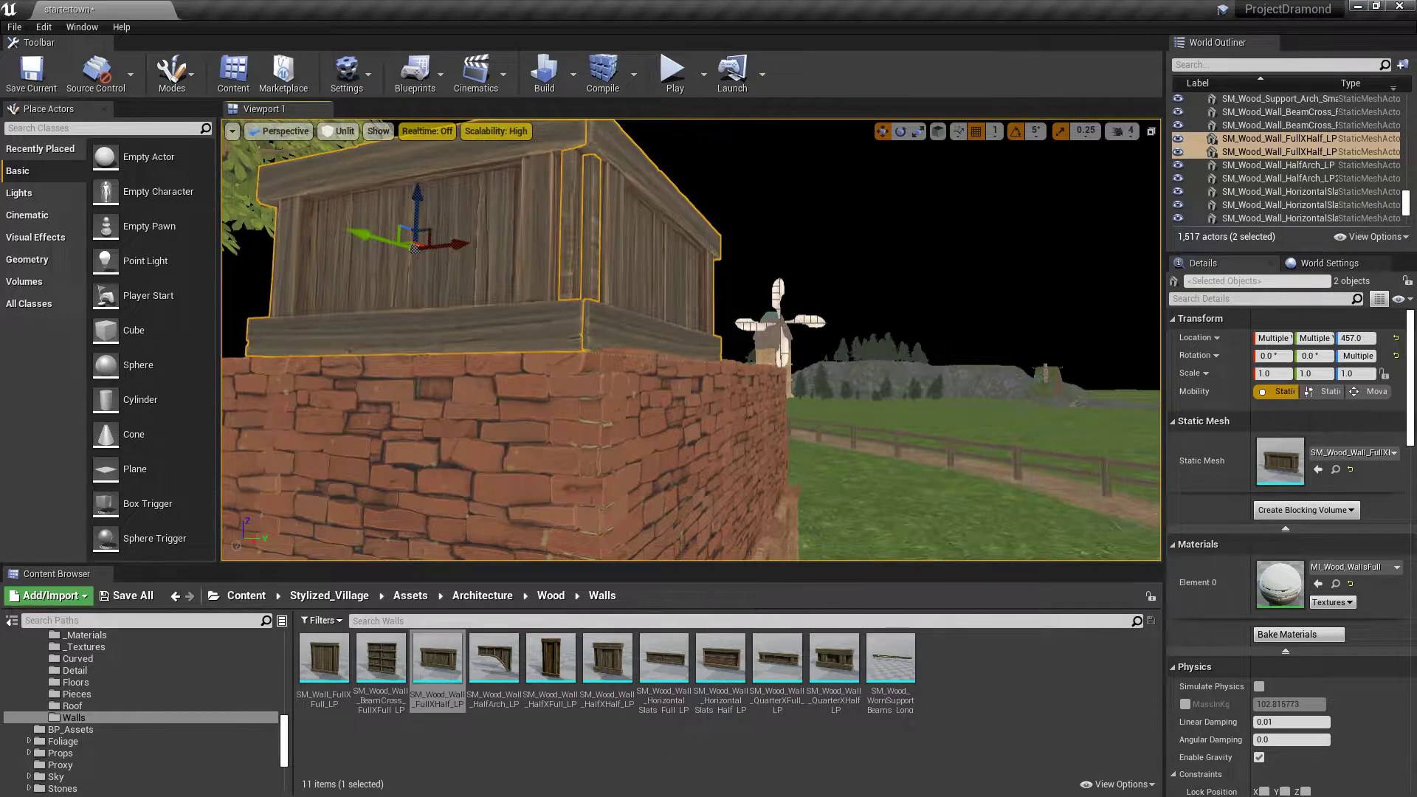
{"action": "left_click", "coordinate": [720, 283]}
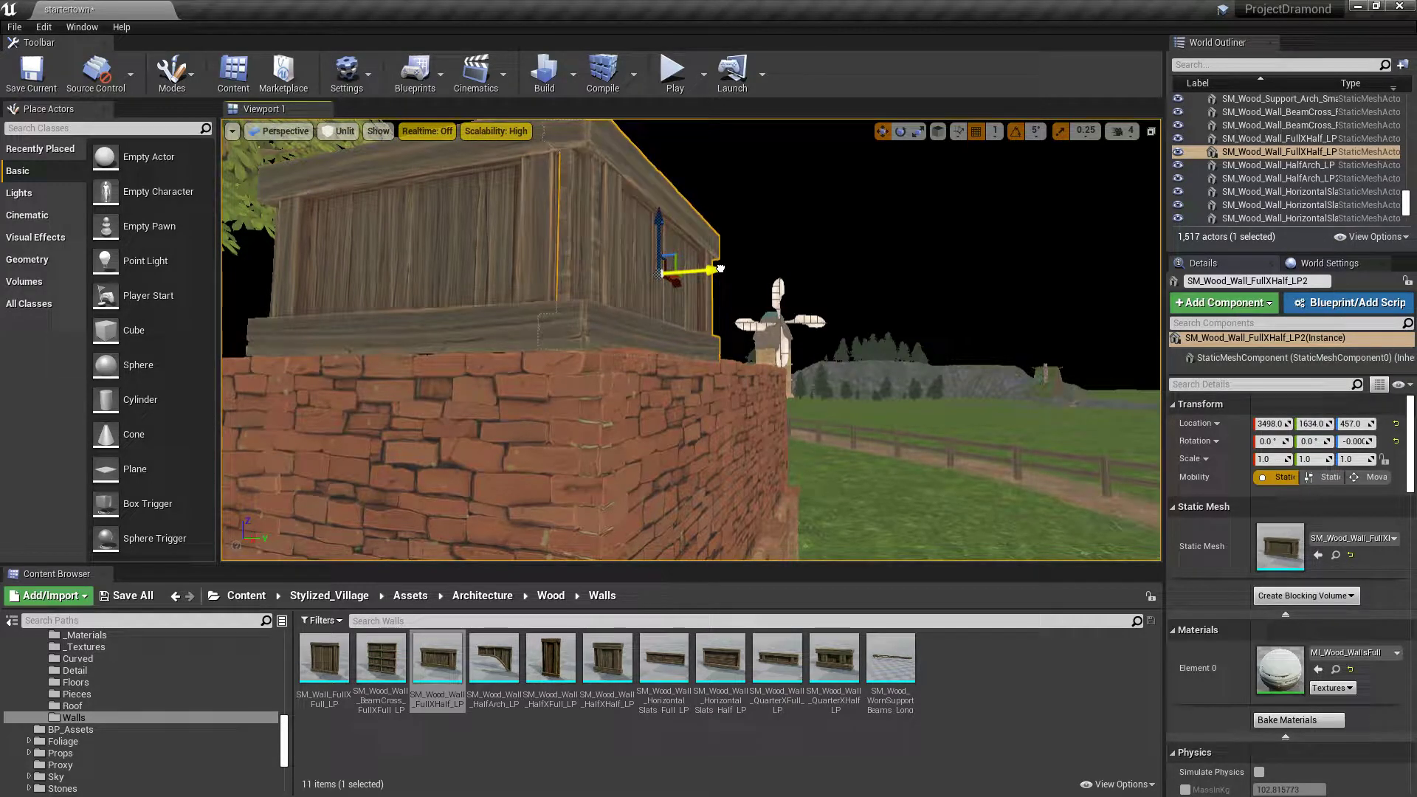
Step: Select both corner wood panels, nudge them together slightly sideways over the brick corner, and clear the selection
{"action": "left_click", "coordinate": [452, 296], "text": "ctrl"}
{"action": "left_click_drag", "start_coordinate": [515, 334], "coordinate": [609, 257], "text": "alt"}
{"action": "mouse_move", "coordinate": [609, 257]}
{"action": "right_mouse_down"}
{"action": "mouse_move", "coordinate": [532, 255]}
{"action": "mouse_move", "coordinate": [606, 255]}
{"action": "mouse_move", "coordinate": [609, 221]}
{"action": "mouse_move", "coordinate": [608, 255]}
{"action": "mouse_move", "coordinate": [591, 256]}
{"action": "right_mouse_up"}
{"action": "left_click_drag", "start_coordinate": [495, 201], "coordinate": [501, 201]}
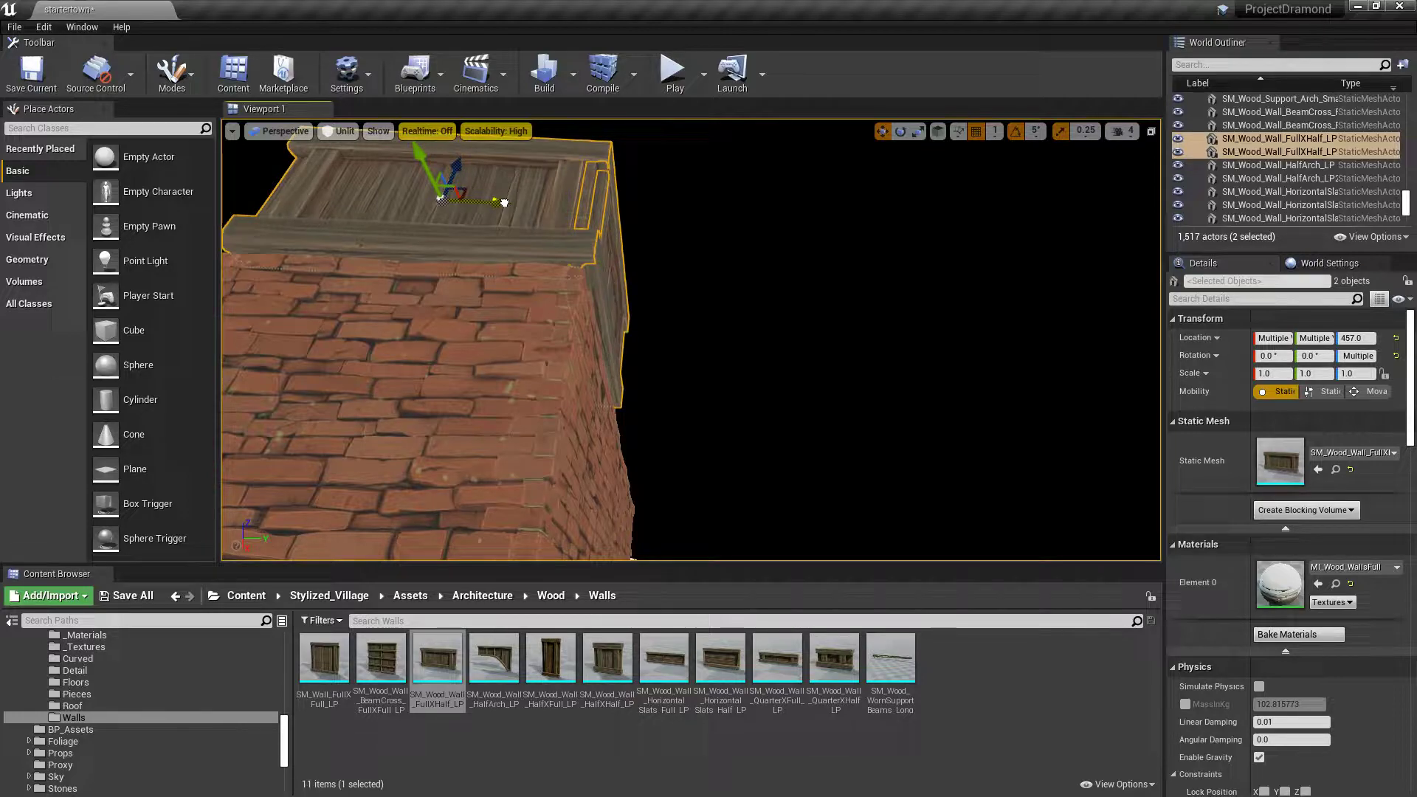
{"action": "left_click_drag", "start_coordinate": [504, 202], "coordinate": [450, 266], "text": "alt"}
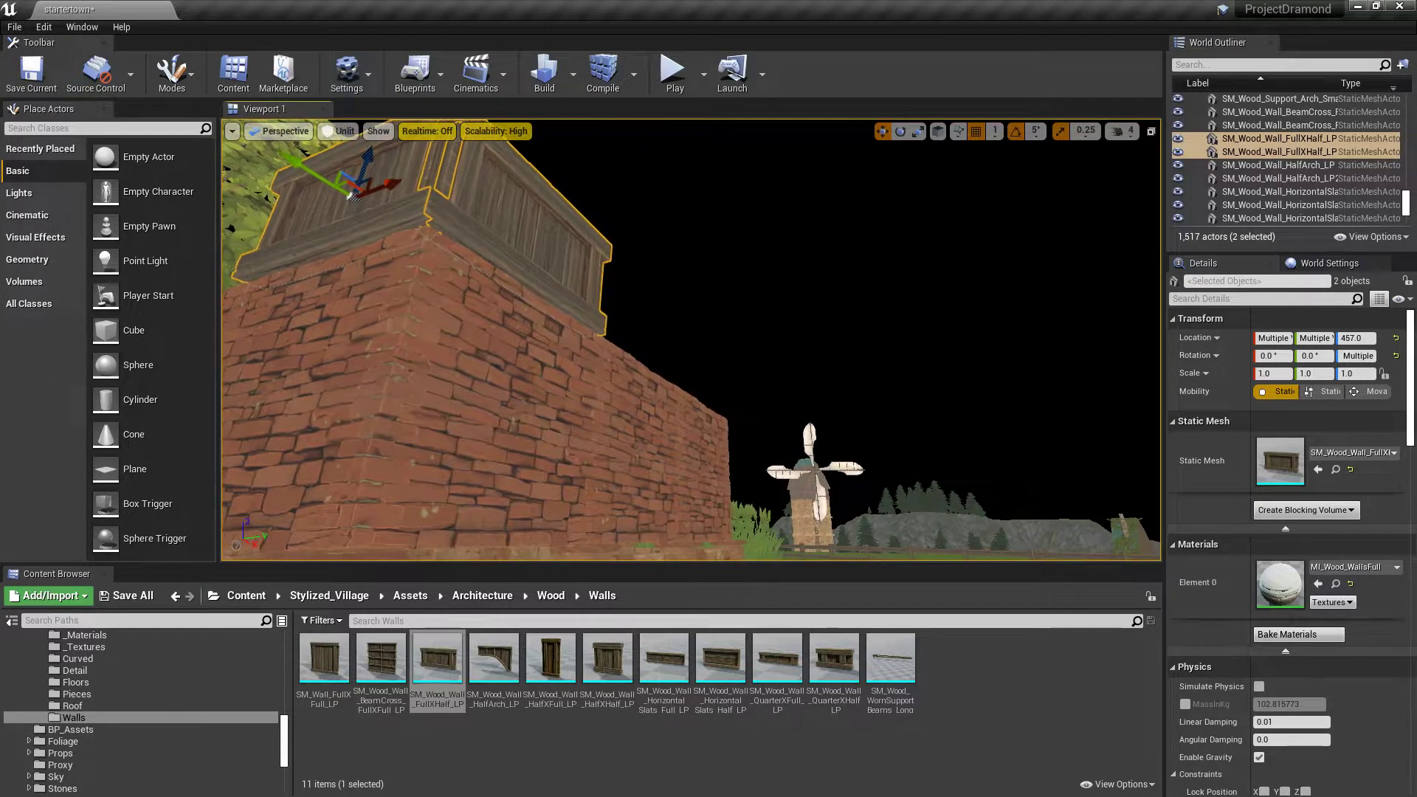
{"action": "right_click_drag", "start_coordinate": [804, 237], "coordinate": [682, 310]}
{"action": "left_click", "coordinate": [807, 236]}
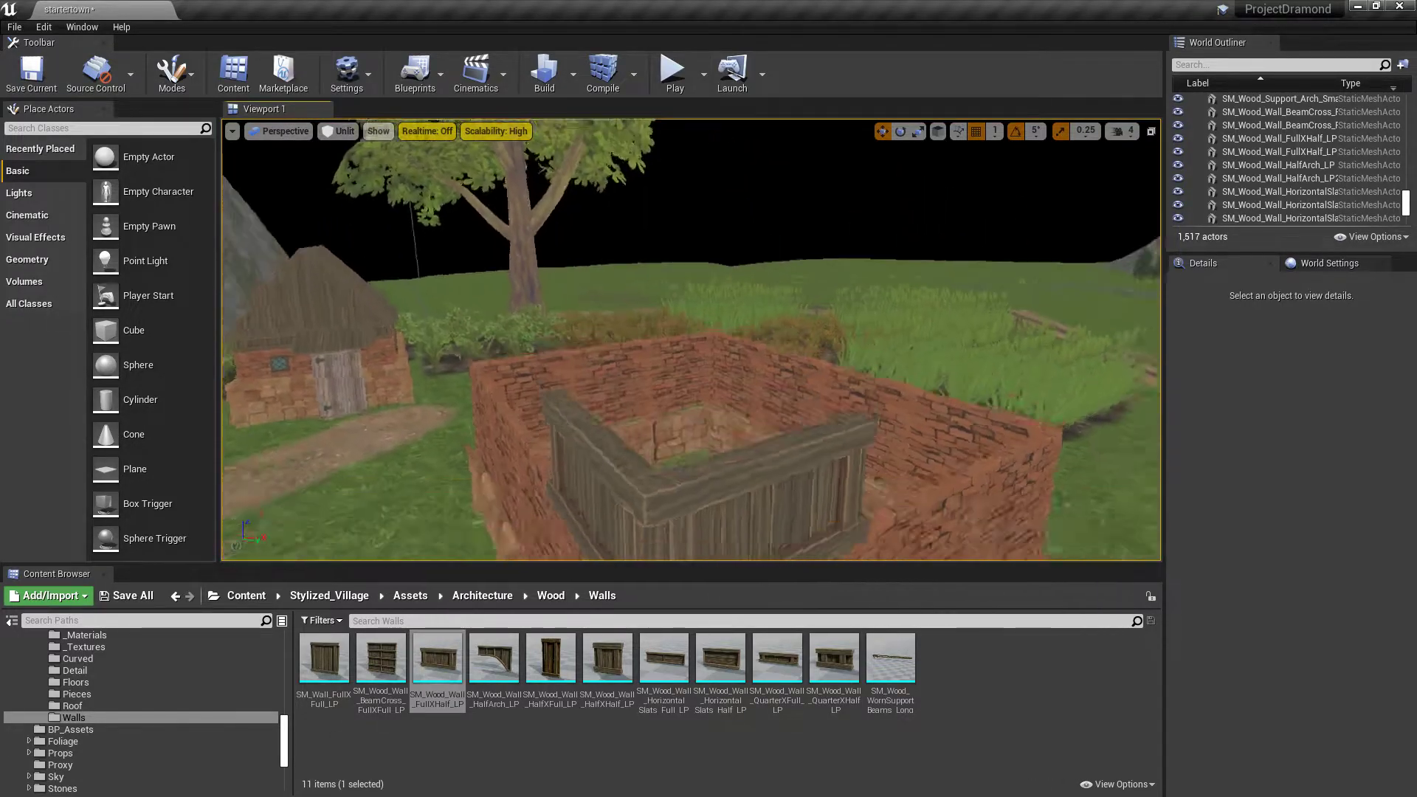
Step: Duplicate the 90° wood panel three times in a row along the top of the four-panel brick wall, the last at about Y 948
{"action": "left_click_drag", "start_coordinate": [723, 258], "coordinate": [710, 263], "text": "alt"}
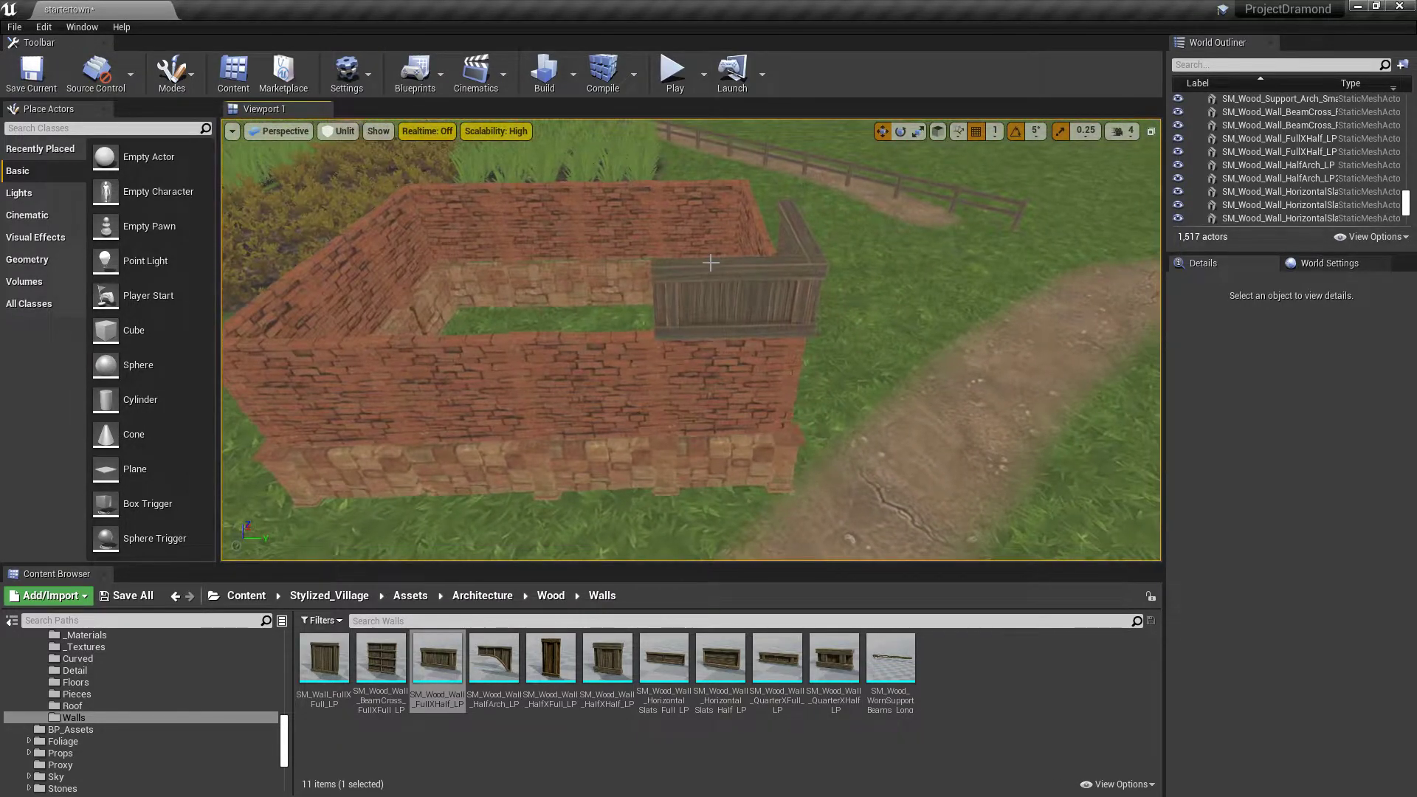
{"action": "left_click", "coordinate": [725, 323]}
{"action": "left_click_drag", "start_coordinate": [806, 311], "coordinate": [421, 308], "text": "alt"}
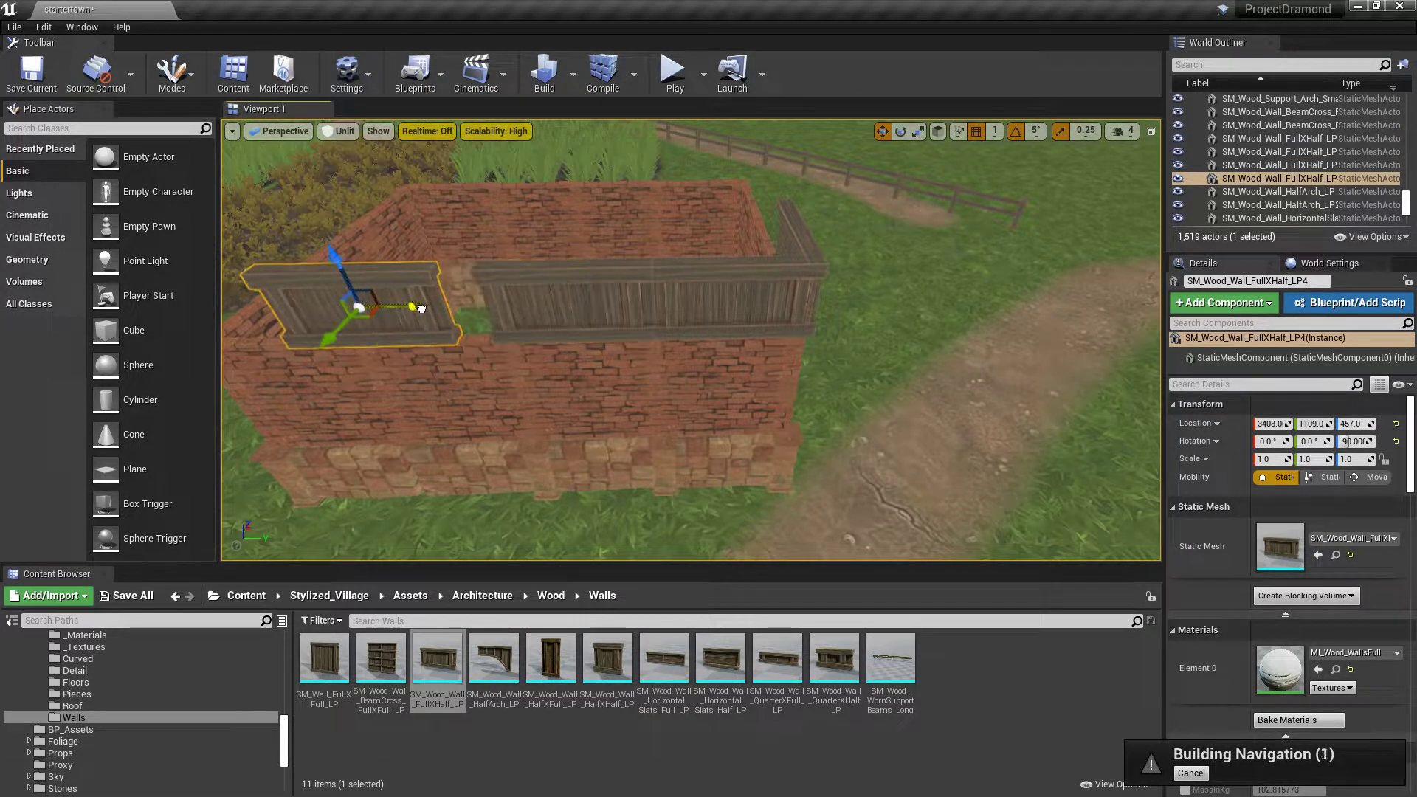
{"action": "key", "text": "a"}
{"action": "right_click_drag", "start_coordinate": [468, 312], "coordinate": [474, 310]}
{"action": "left_click_drag", "start_coordinate": [686, 312], "coordinate": [515, 314], "text": "alt"}
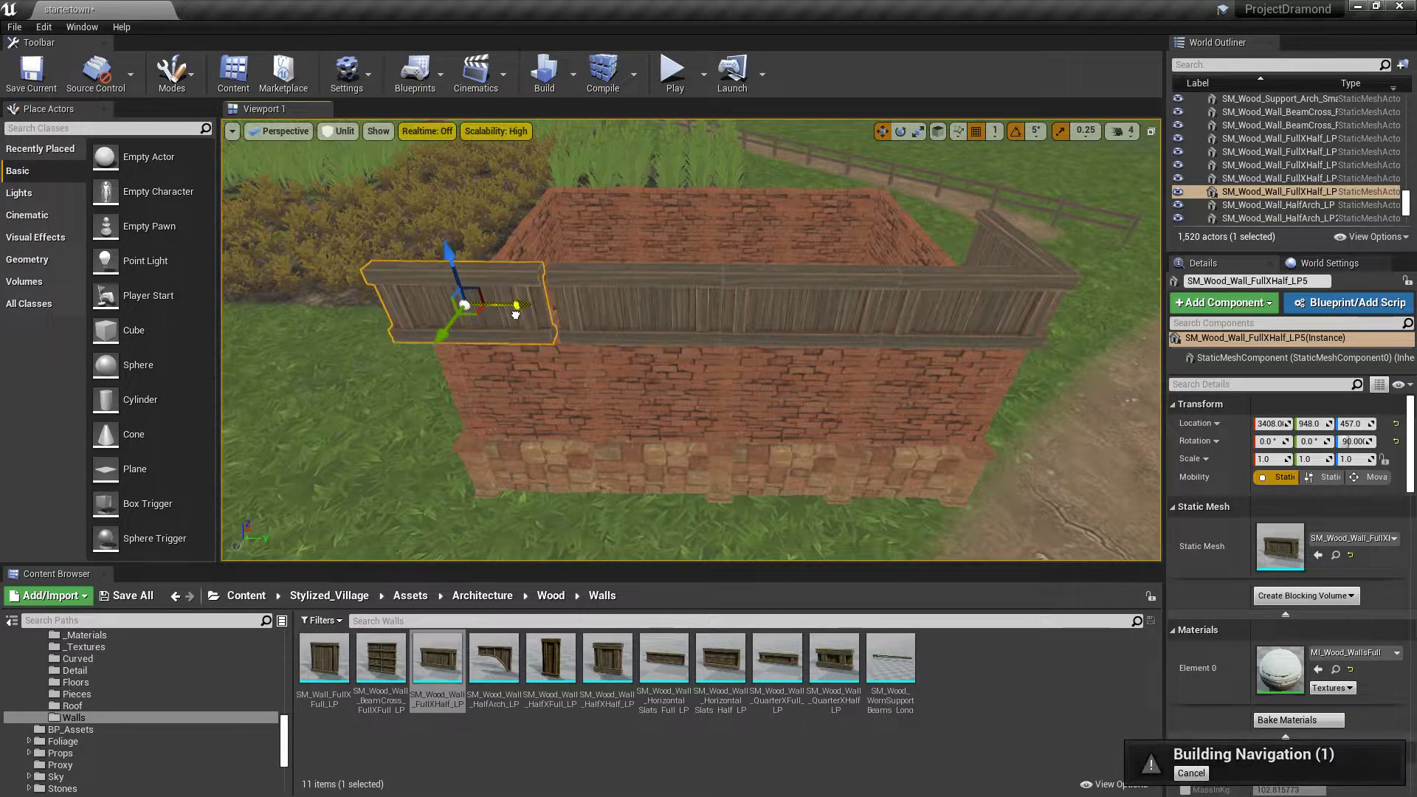
Step: Slide the end wood panel along the top of the four-panel brick wall to about Y 1003, closer to the brick corner
{"action": "key", "text": "a"}
{"action": "right_click_drag", "start_coordinate": [599, 317], "coordinate": [618, 309]}
{"action": "key", "text": "w"}
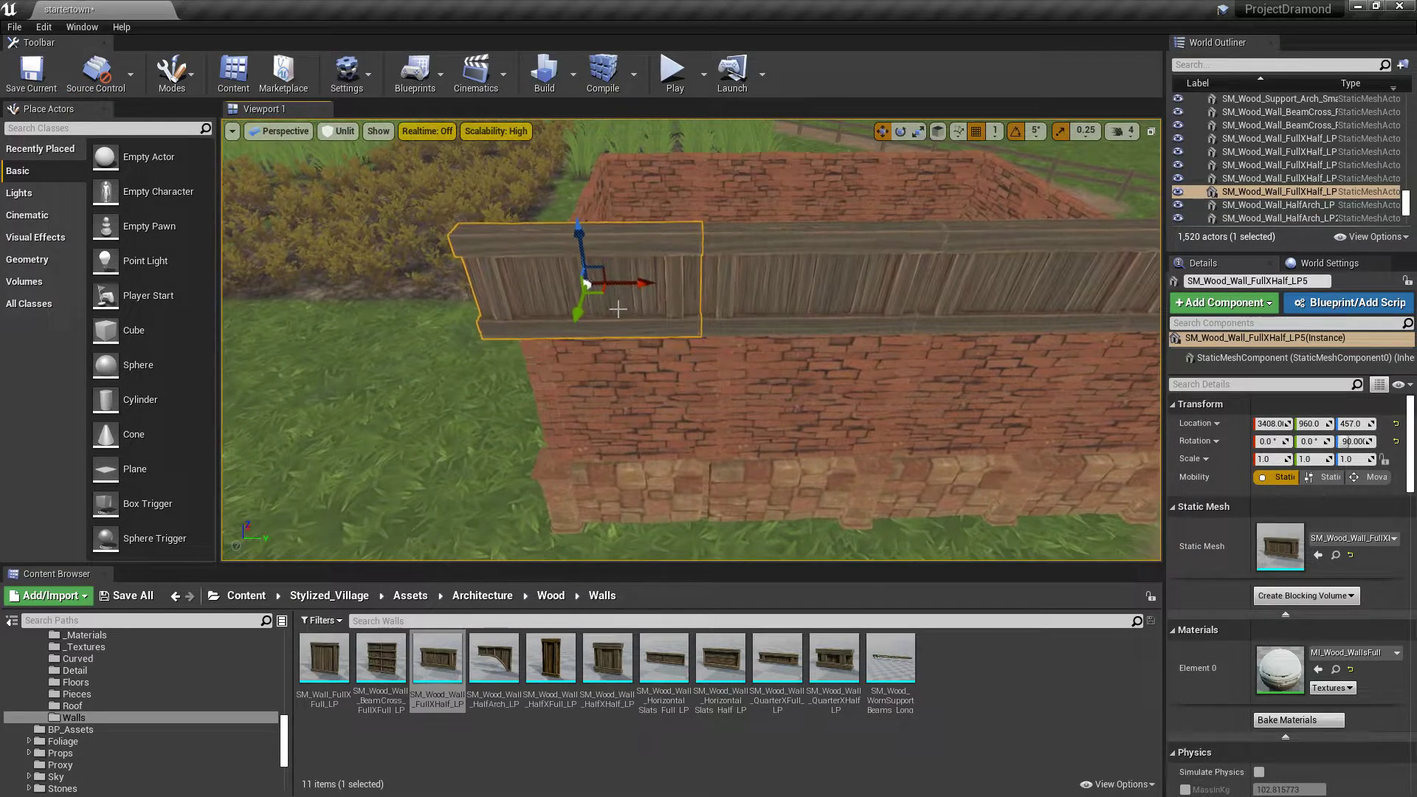
{"action": "left_click_drag", "start_coordinate": [644, 286], "coordinate": [693, 293]}
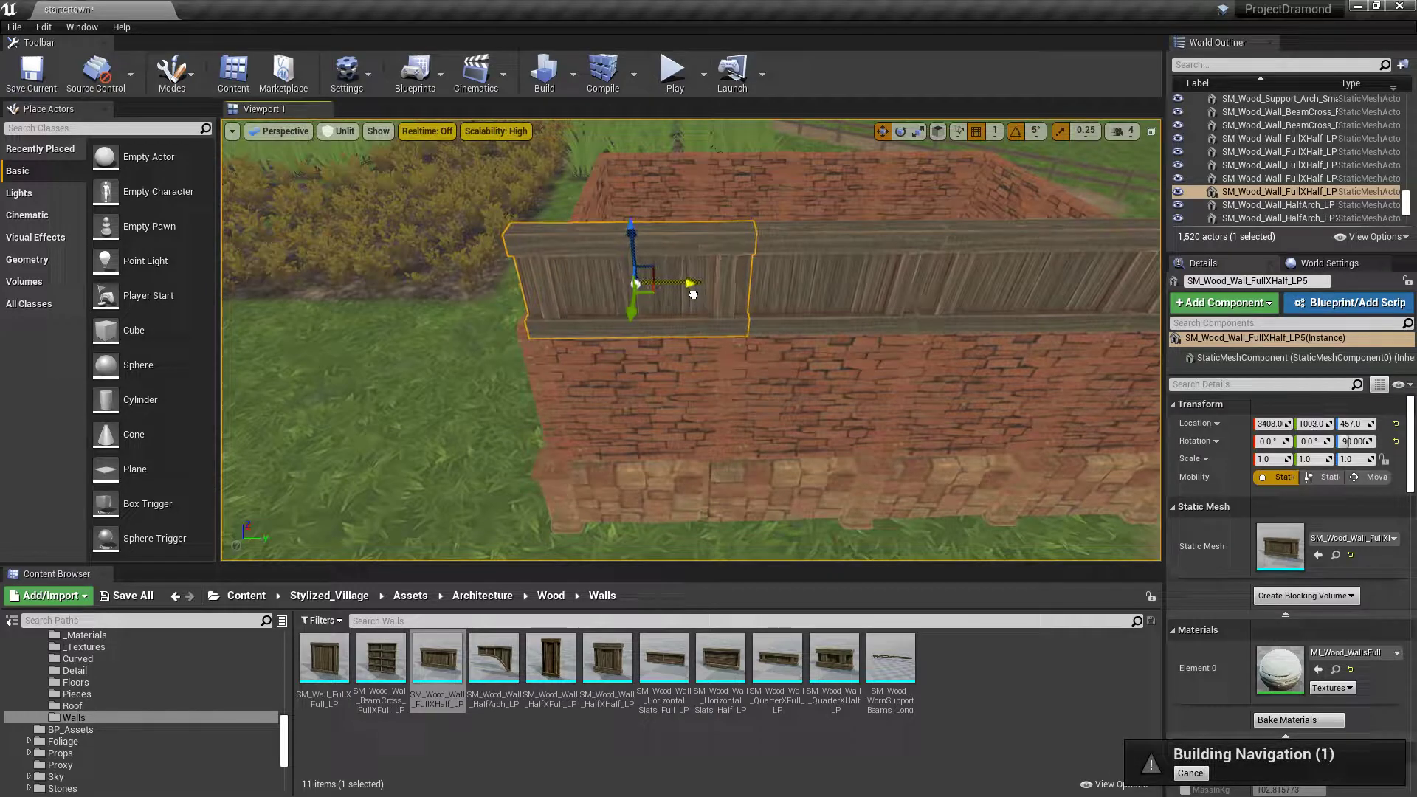
{"action": "key", "text": "a"}
{"action": "mouse_move", "coordinate": [696, 301]}
{"action": "right_mouse_down"}
{"action": "mouse_move", "coordinate": [726, 308]}
{"action": "mouse_move", "coordinate": [701, 307]}
{"action": "right_mouse_up"}
{"action": "key", "text": "d"}
Step: Select the three neighbouring 90° wood panels on this wall and nudge them together slightly along the row to tighten the joints
{"action": "left_click", "coordinate": [454, 287]}
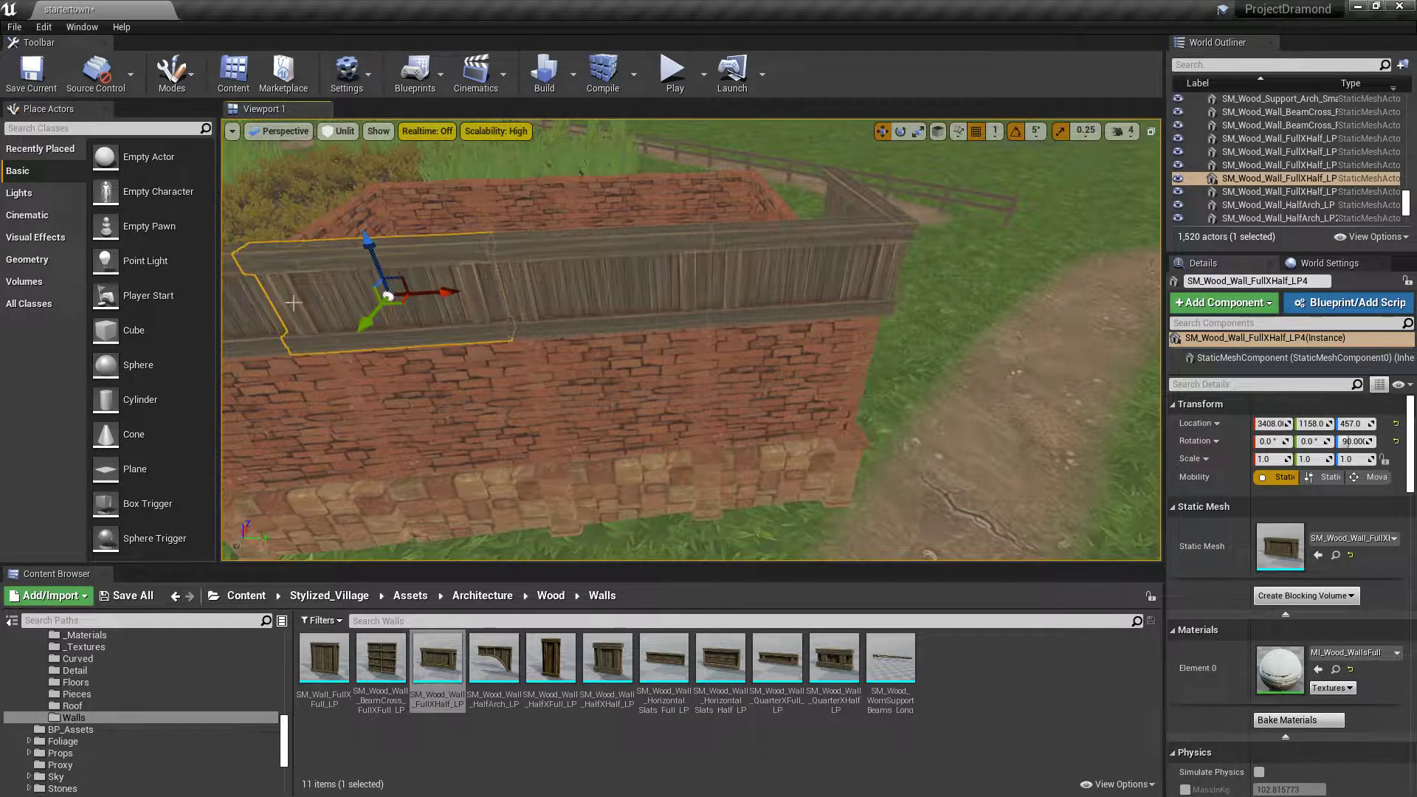
{"action": "left_click", "coordinate": [308, 319], "text": "ctrl"}
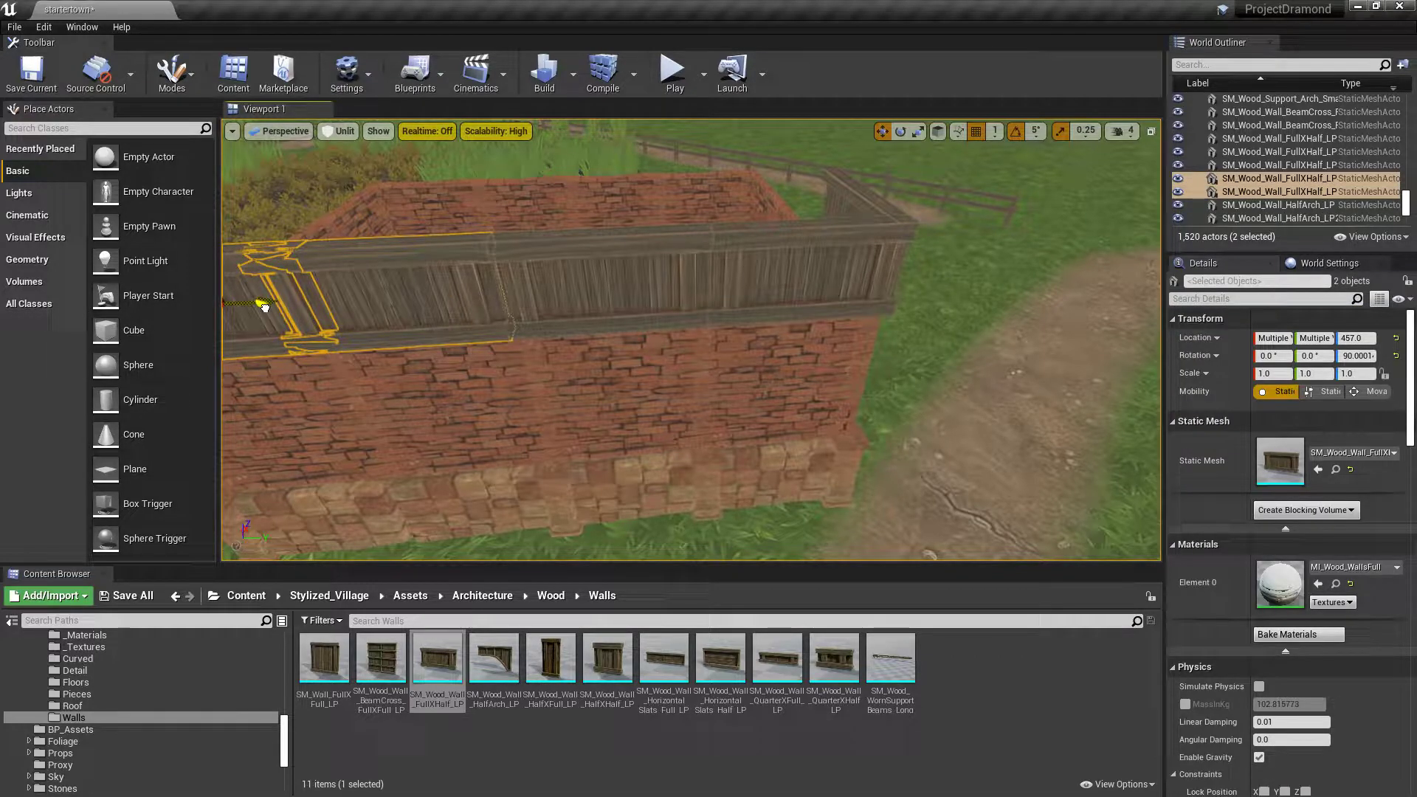
{"action": "left_click_drag", "start_coordinate": [258, 307], "coordinate": [263, 306]}
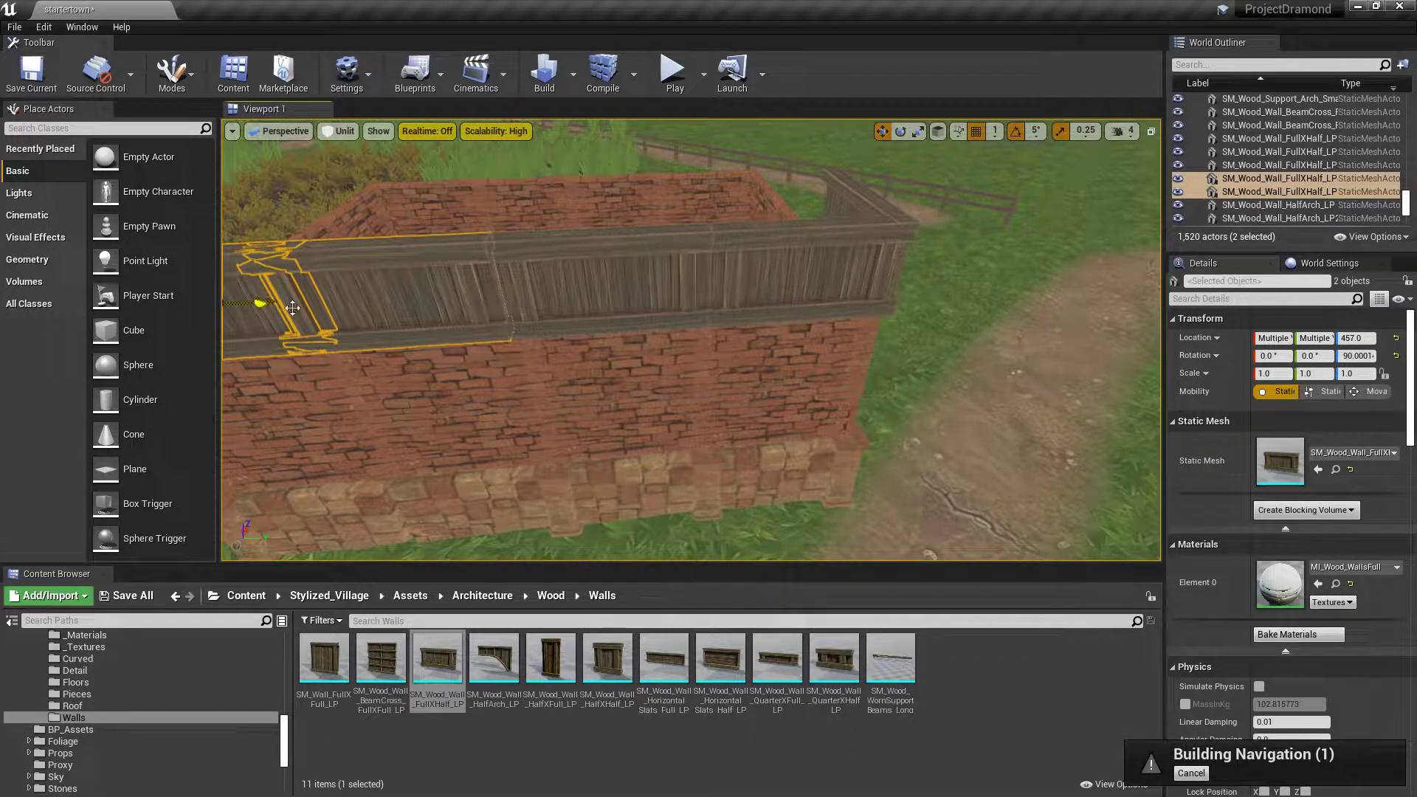
{"action": "left_click", "coordinate": [554, 266], "text": "ctrl"}
{"action": "right_click_drag", "start_coordinate": [590, 274], "coordinate": [632, 285]}
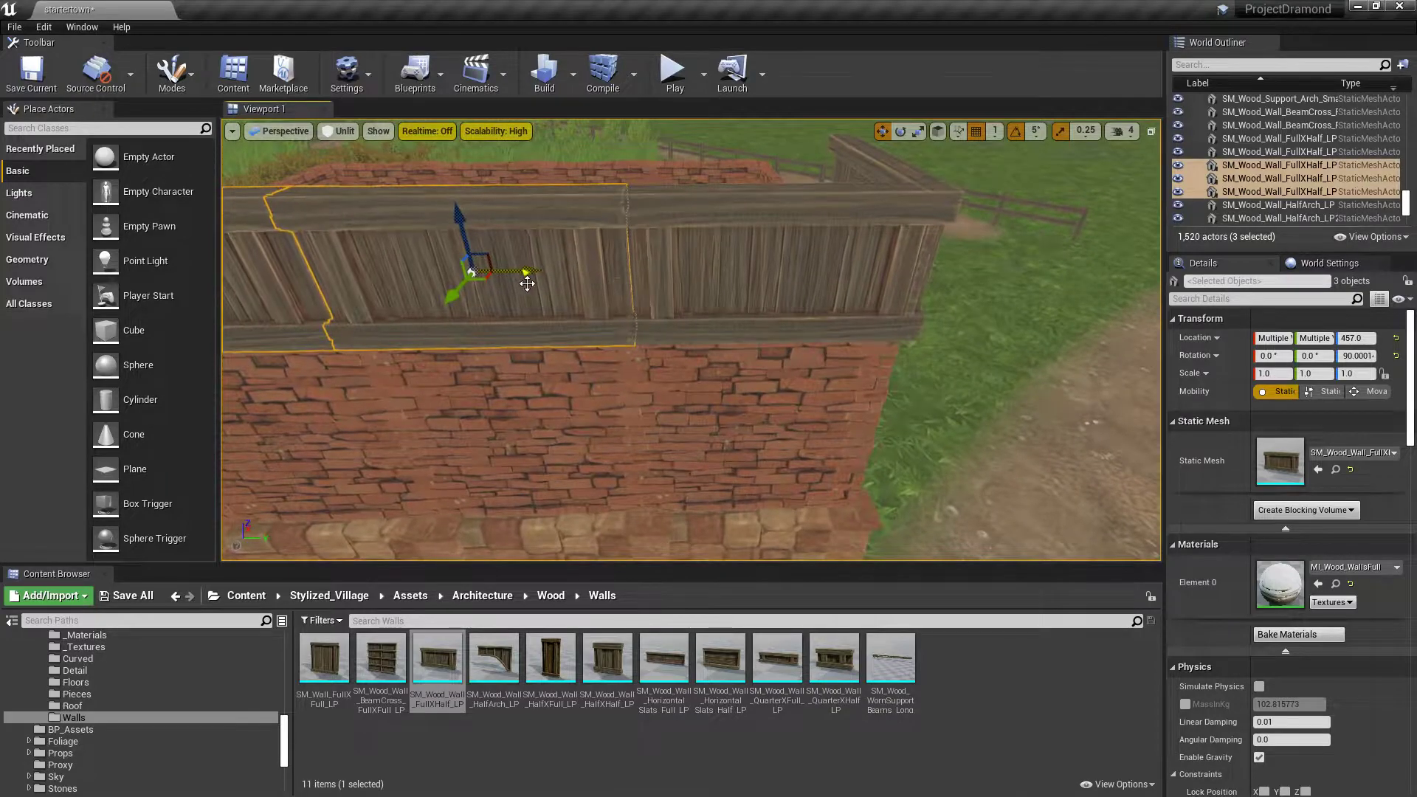
{"action": "left_click_drag", "start_coordinate": [525, 277], "coordinate": [516, 274]}
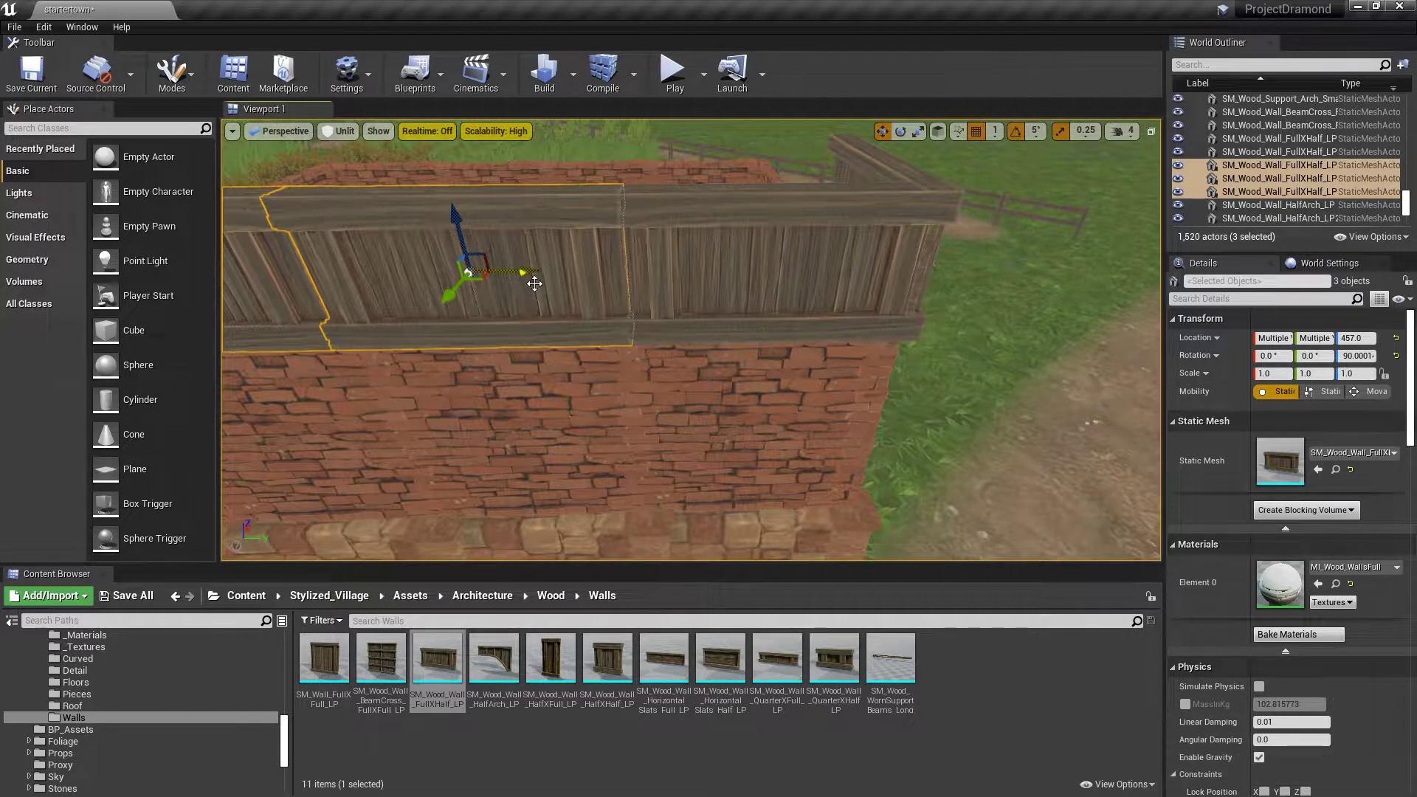
{"action": "left_click_drag", "start_coordinate": [526, 274], "coordinate": [523, 275]}
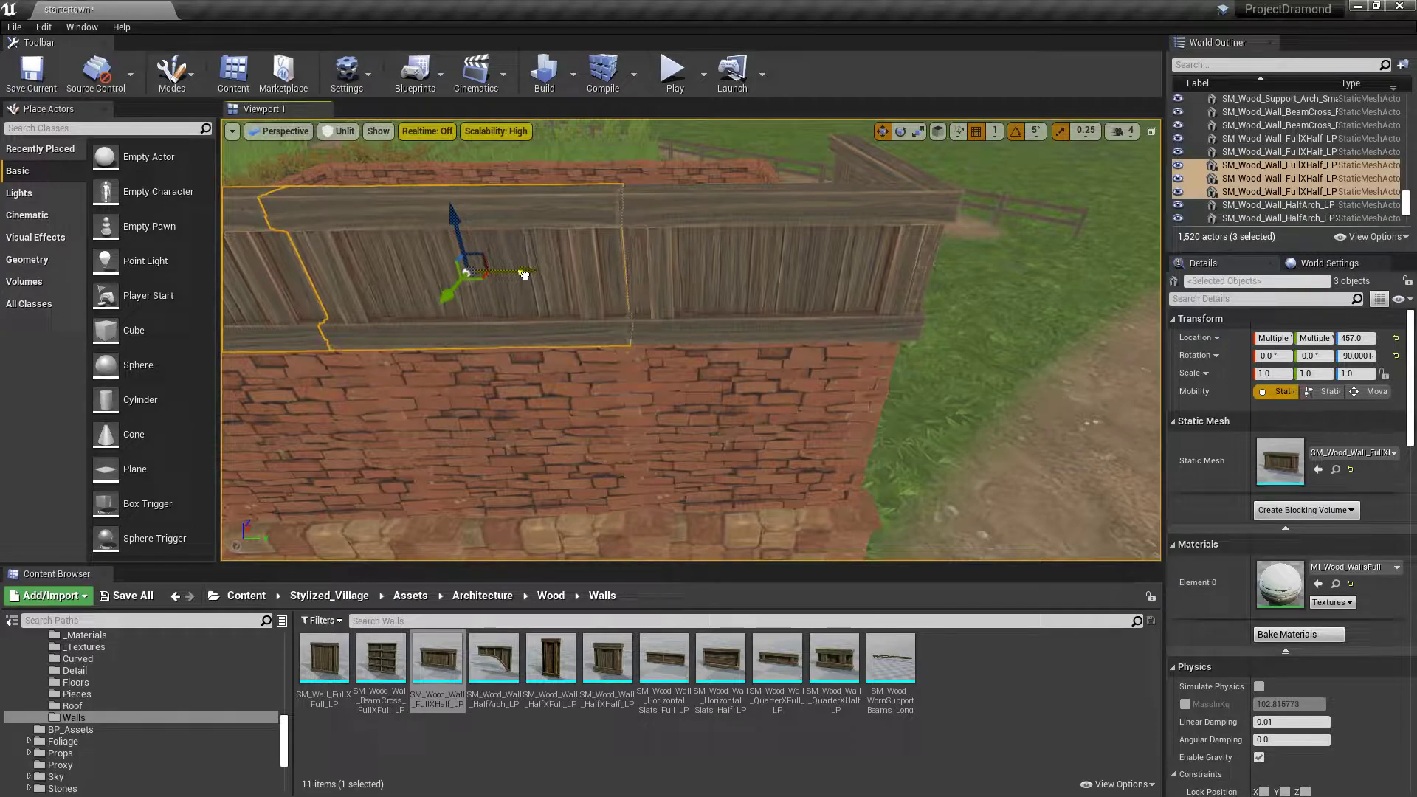
Step: Clear the wood panel selection and undo the last two changes
{"action": "left_click", "coordinate": [1016, 382]}
{"action": "right_click_drag", "start_coordinate": [1005, 409], "coordinate": [908, 361]}
{"action": "key", "text": "ctrl+z"}
{"action": "key", "text": "ctrl+z"}
{"action": "left_click", "coordinate": [967, 412]}
Step: Move the end wood panel outward to Y 981 so it slightly overhangs the brick corner, and clear the panel selection
{"action": "mouse_move", "coordinate": [671, 428]}
{"action": "right_mouse_down"}
{"action": "mouse_move", "coordinate": [727, 443]}
{"action": "mouse_move", "coordinate": [671, 429]}
{"action": "right_mouse_up"}
{"action": "left_click", "coordinate": [680, 408]}
{"action": "left_click_drag", "start_coordinate": [720, 366], "coordinate": [683, 368]}
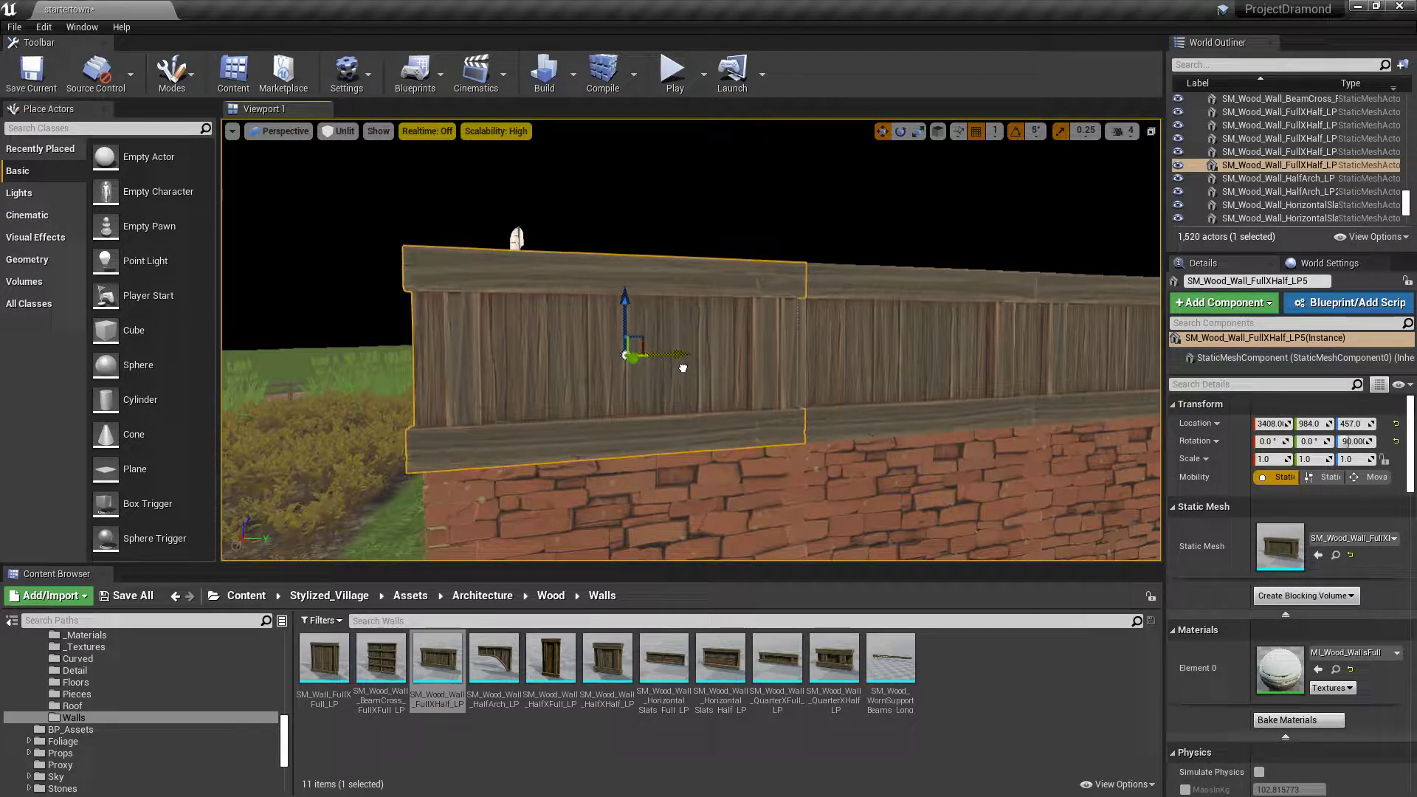
{"action": "mouse_move", "coordinate": [681, 368]}
{"action": "right_mouse_down"}
{"action": "mouse_move", "coordinate": [783, 391]}
{"action": "mouse_move", "coordinate": [804, 436]}
{"action": "mouse_move", "coordinate": [885, 443]}
{"action": "mouse_move", "coordinate": [680, 368]}
{"action": "right_mouse_up"}
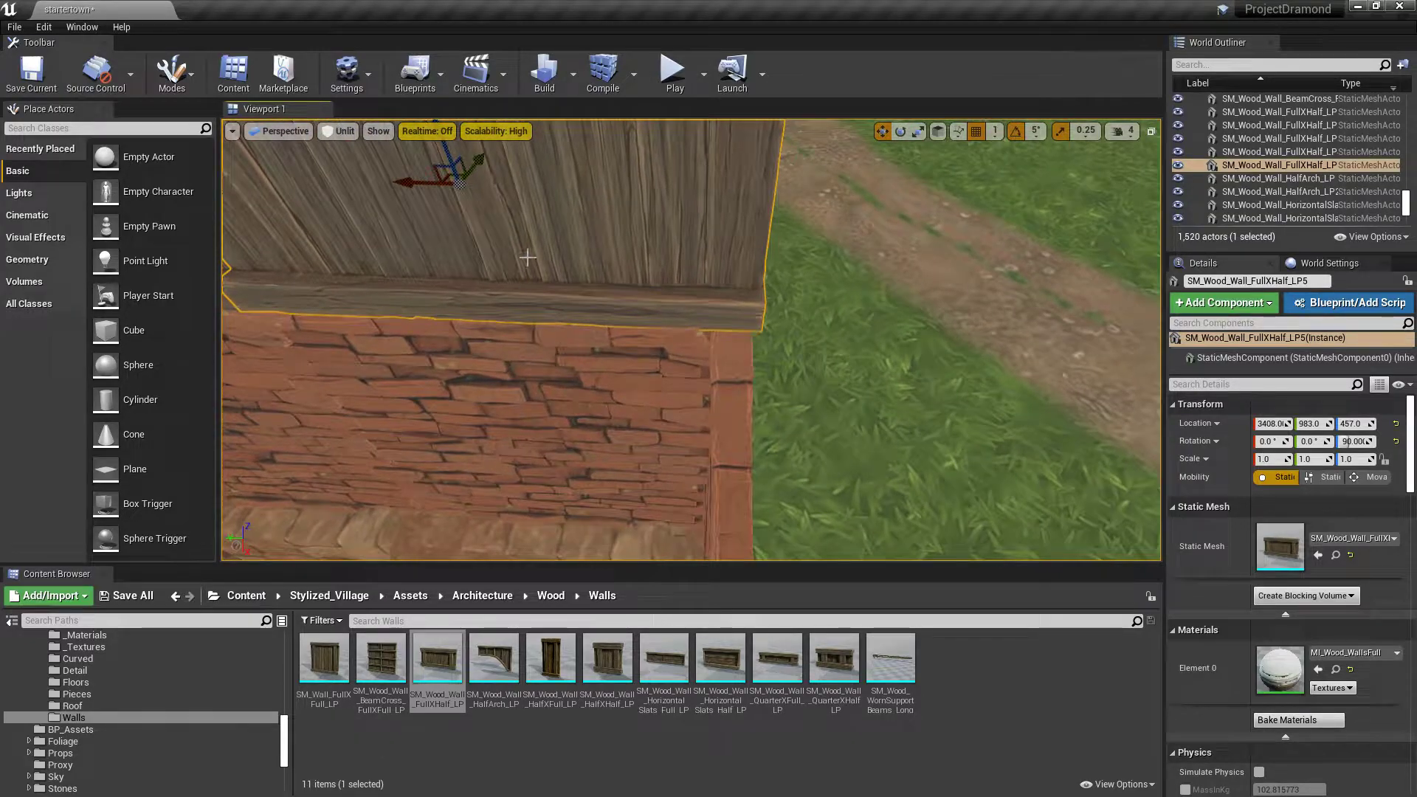
{"action": "left_click_drag", "start_coordinate": [397, 182], "coordinate": [403, 183]}
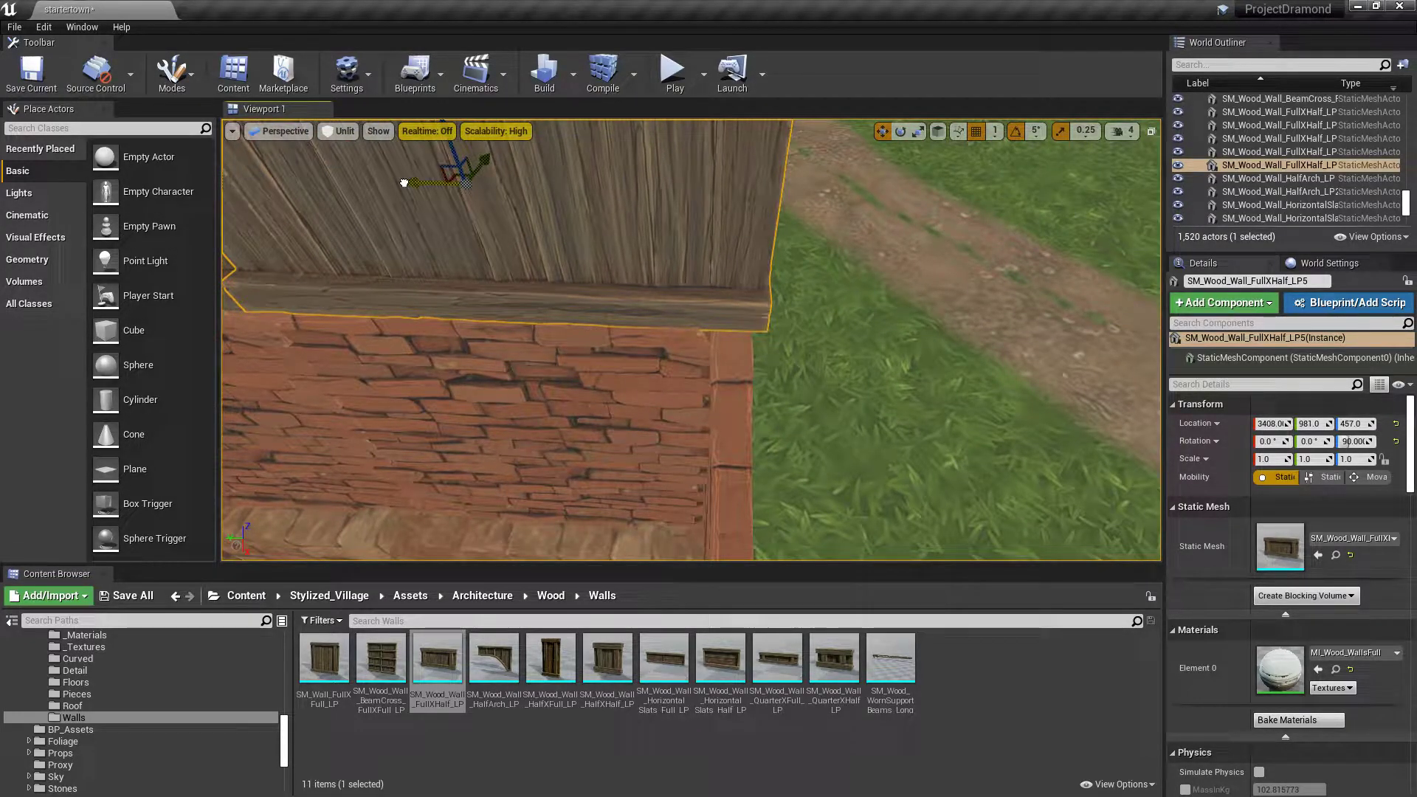
{"action": "right_click_drag", "start_coordinate": [550, 260], "coordinate": [549, 259]}
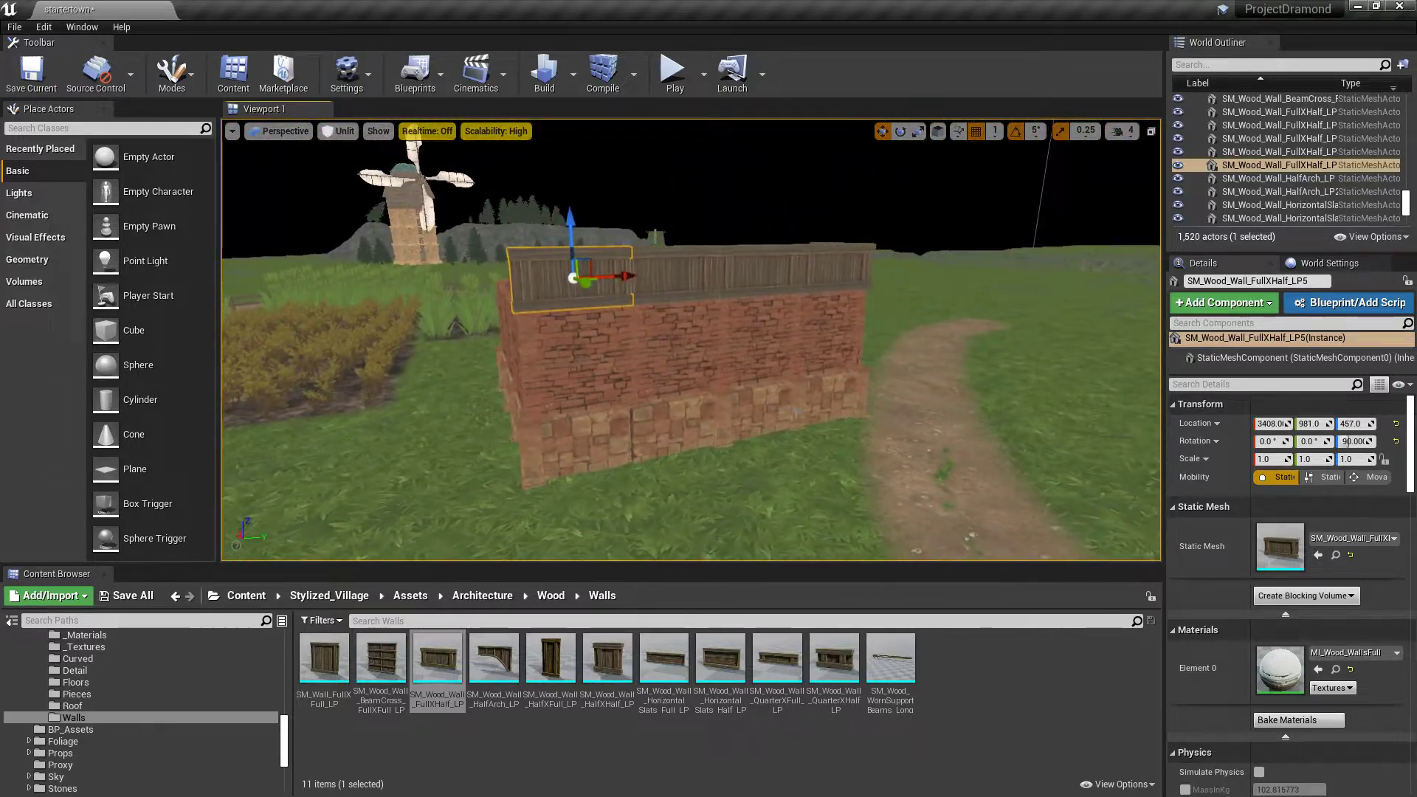
{"action": "left_click", "coordinate": [902, 524]}
{"action": "right_click_drag", "start_coordinate": [901, 524], "coordinate": [902, 524]}
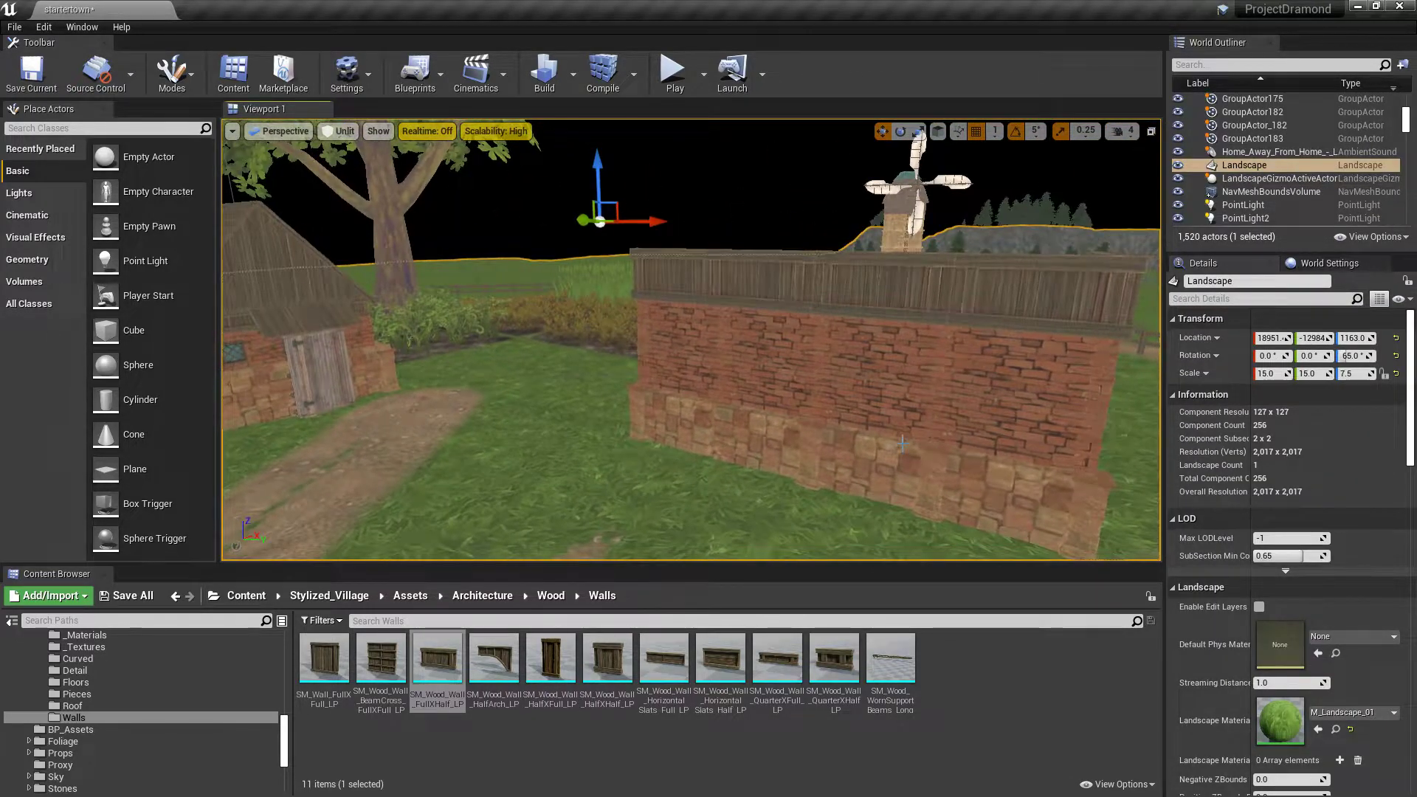
{"action": "right_click_drag", "start_coordinate": [758, 446], "coordinate": [609, 487]}
{"action": "right_click_drag", "start_coordinate": [673, 456], "coordinate": [674, 456]}
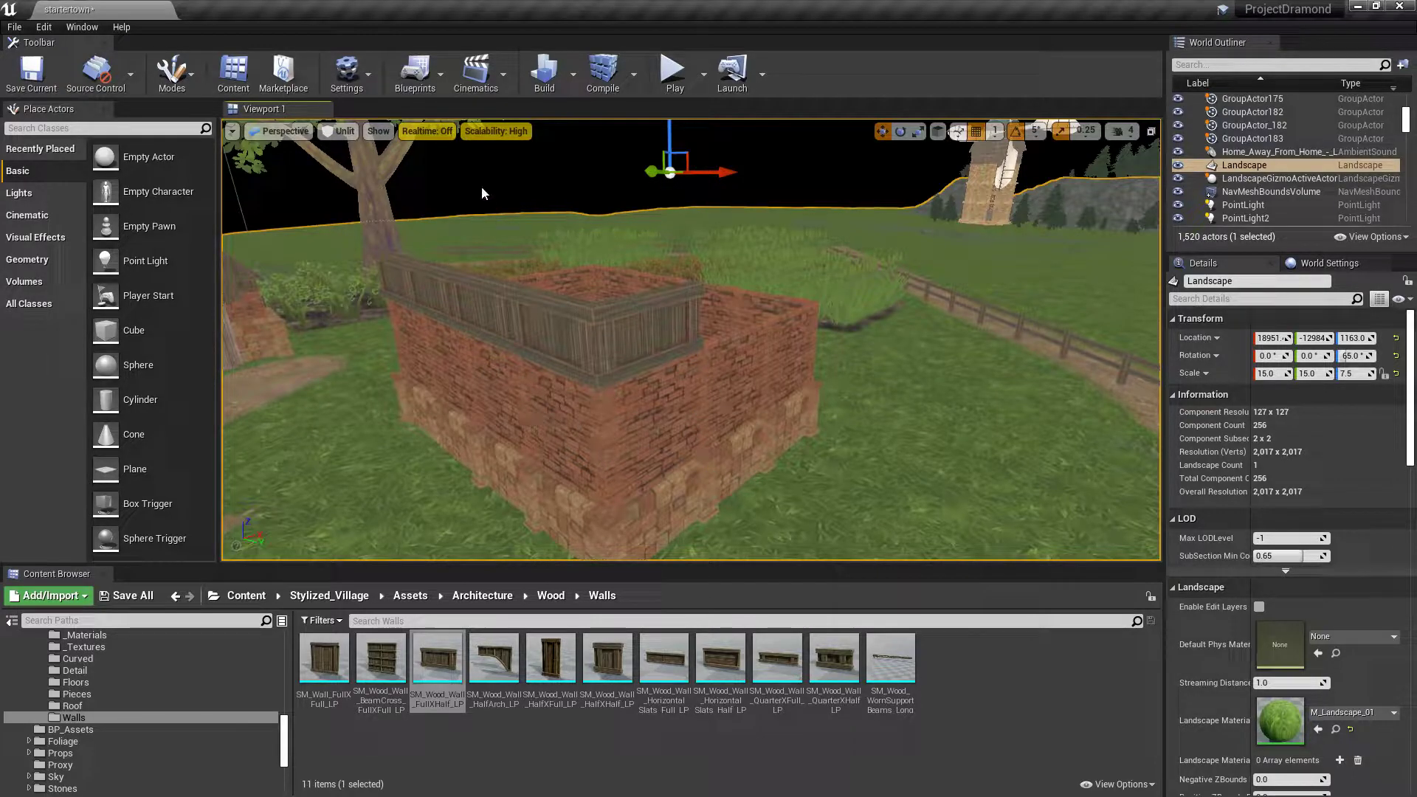
Step: Open the PDfolder/Project_dramond/Buildings folder to browse the finished building blueprints
{"action": "left_click", "coordinate": [432, 75]}
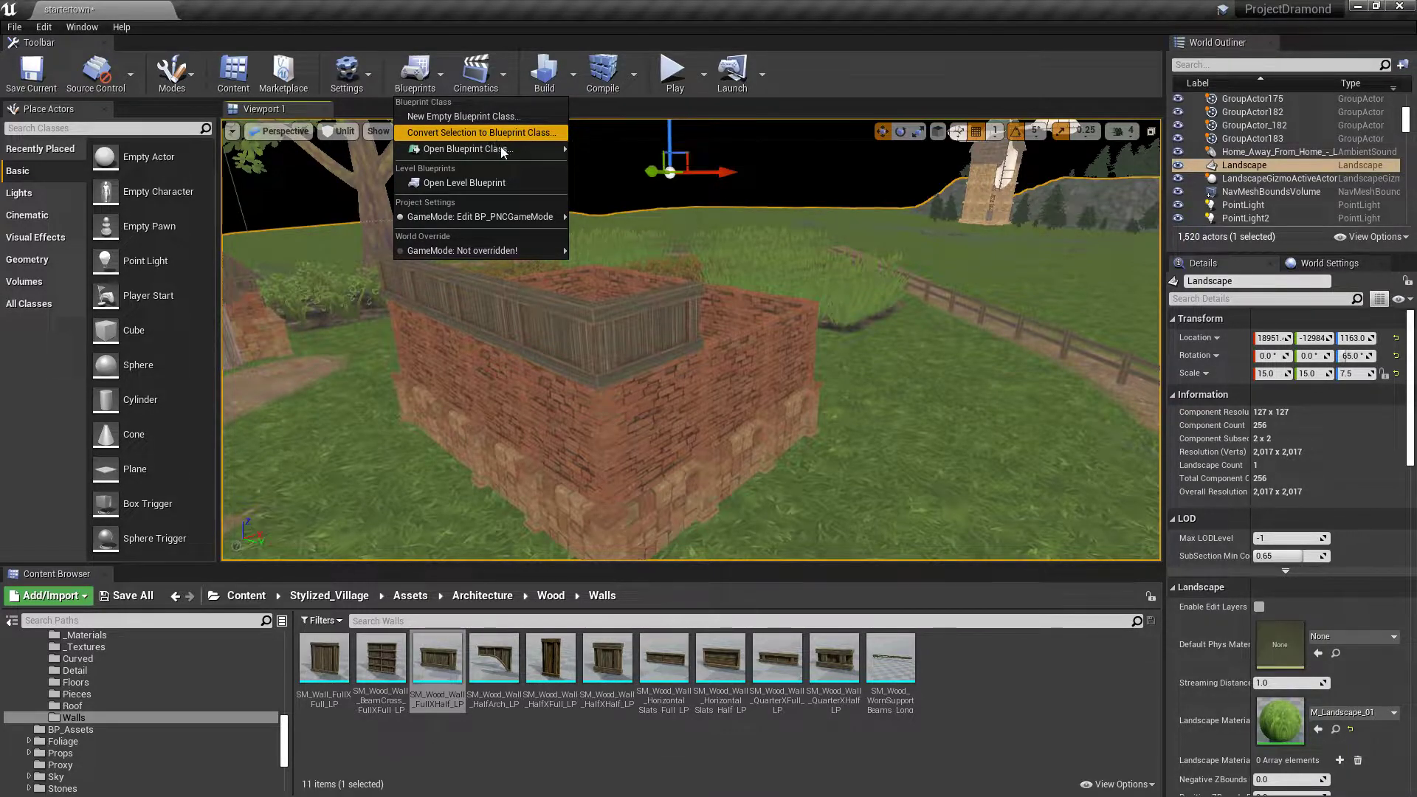
{"action": "mouse_move", "coordinate": [500, 147]}
{"action": "scroll", "coordinate": [152, 701], "scroll_direction": "up", "scroll_amount": 5}
{"action": "scroll", "coordinate": [72, 717], "scroll_direction": "up", "scroll_amount": 4}
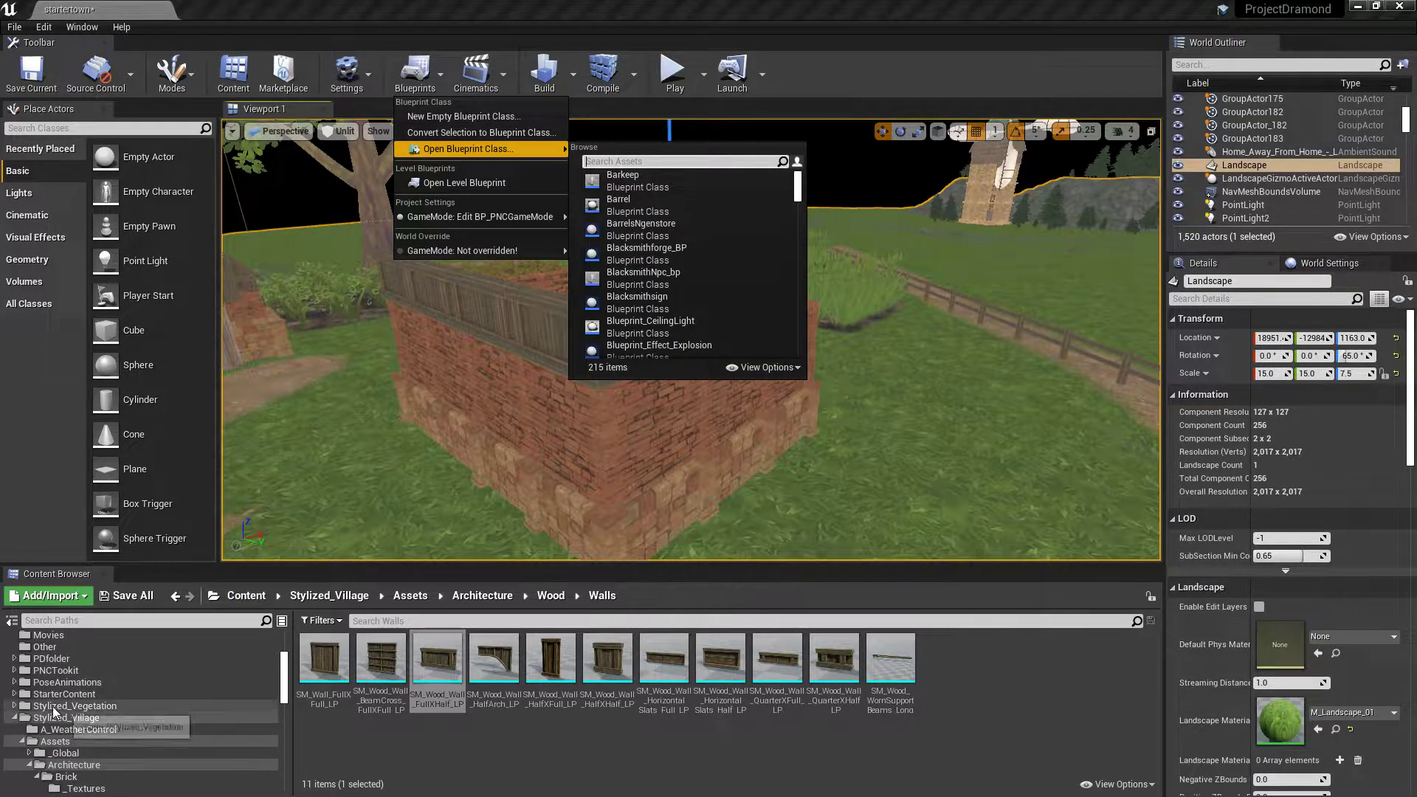
{"action": "left_click", "coordinate": [51, 658]}
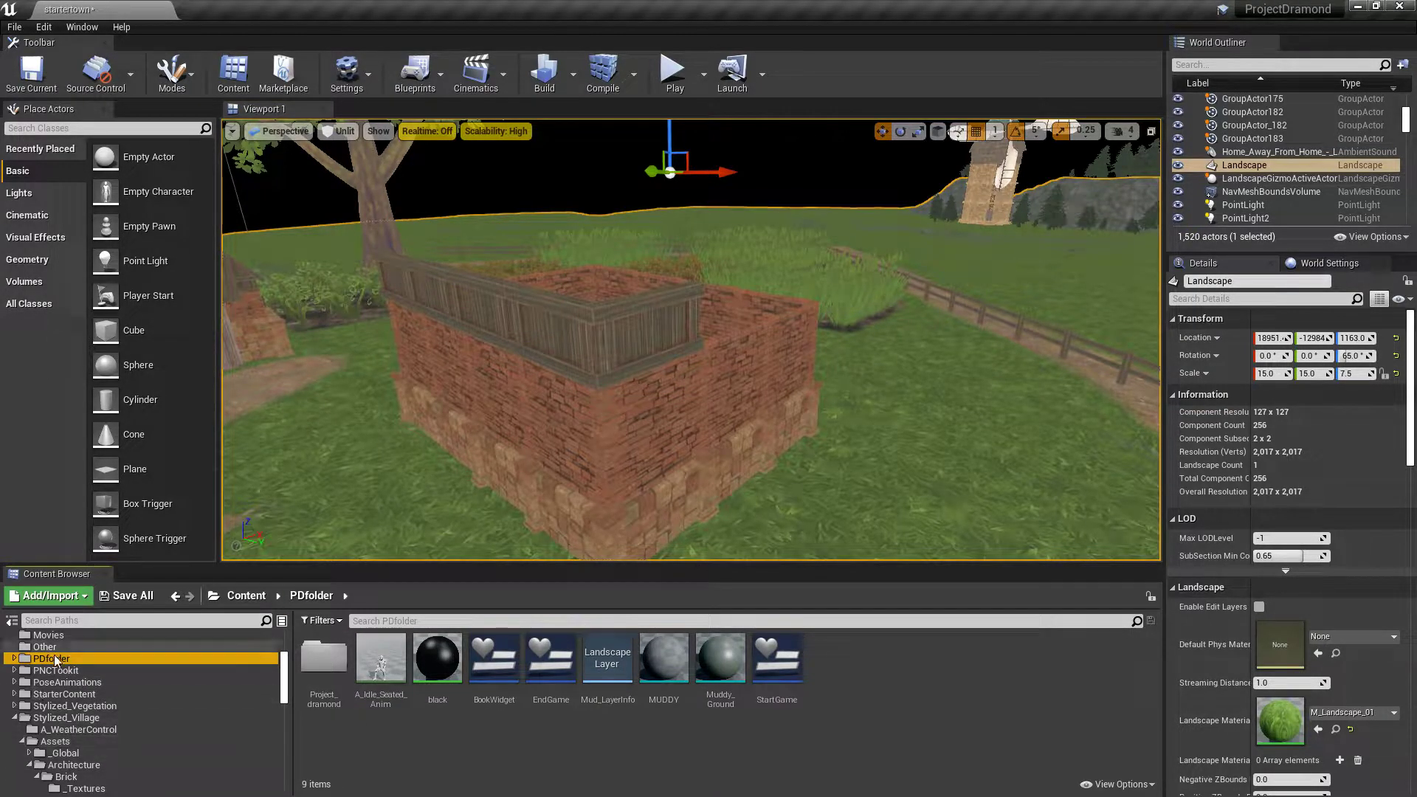
{"action": "double_click", "coordinate": [323, 657]}
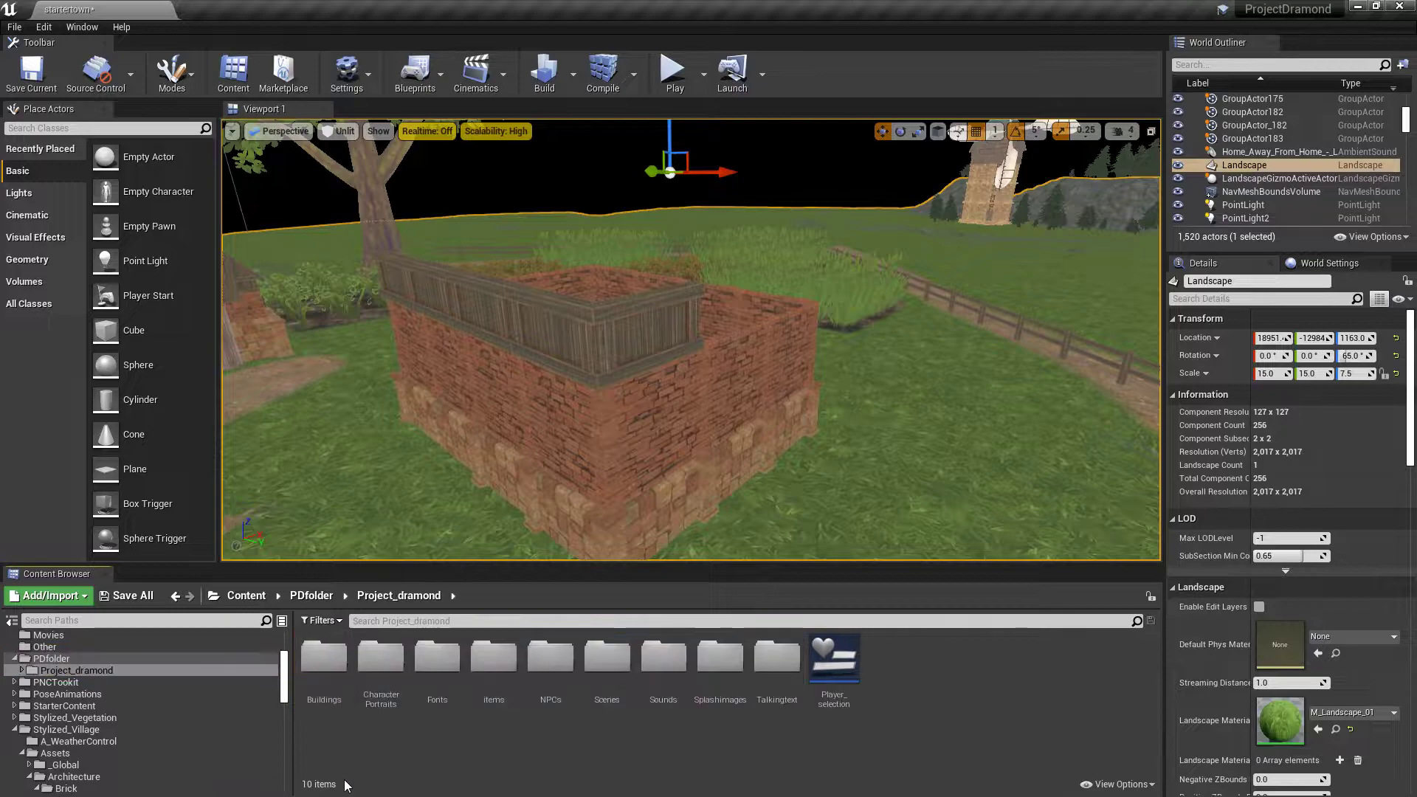
{"action": "double_click", "coordinate": [323, 657]}
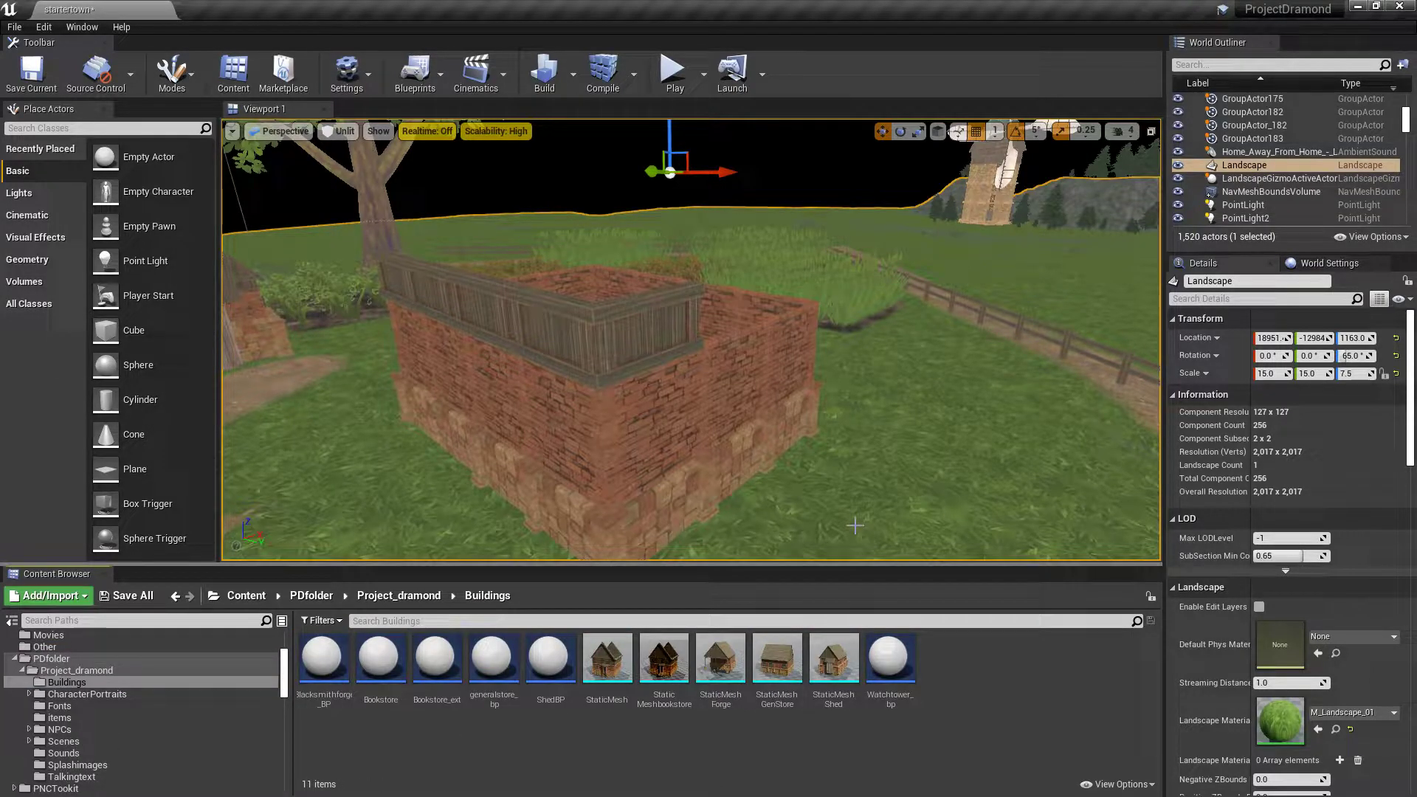
Step: Place the ShedBP building near the existing shed at about X 2542, Y 286 and raise it to Z 352
{"action": "right_click_drag", "start_coordinate": [854, 525], "coordinate": [647, 506]}
{"action": "key", "text": "w"}
{"action": "key", "text": "s"}
{"action": "right_click", "coordinate": [647, 504]}
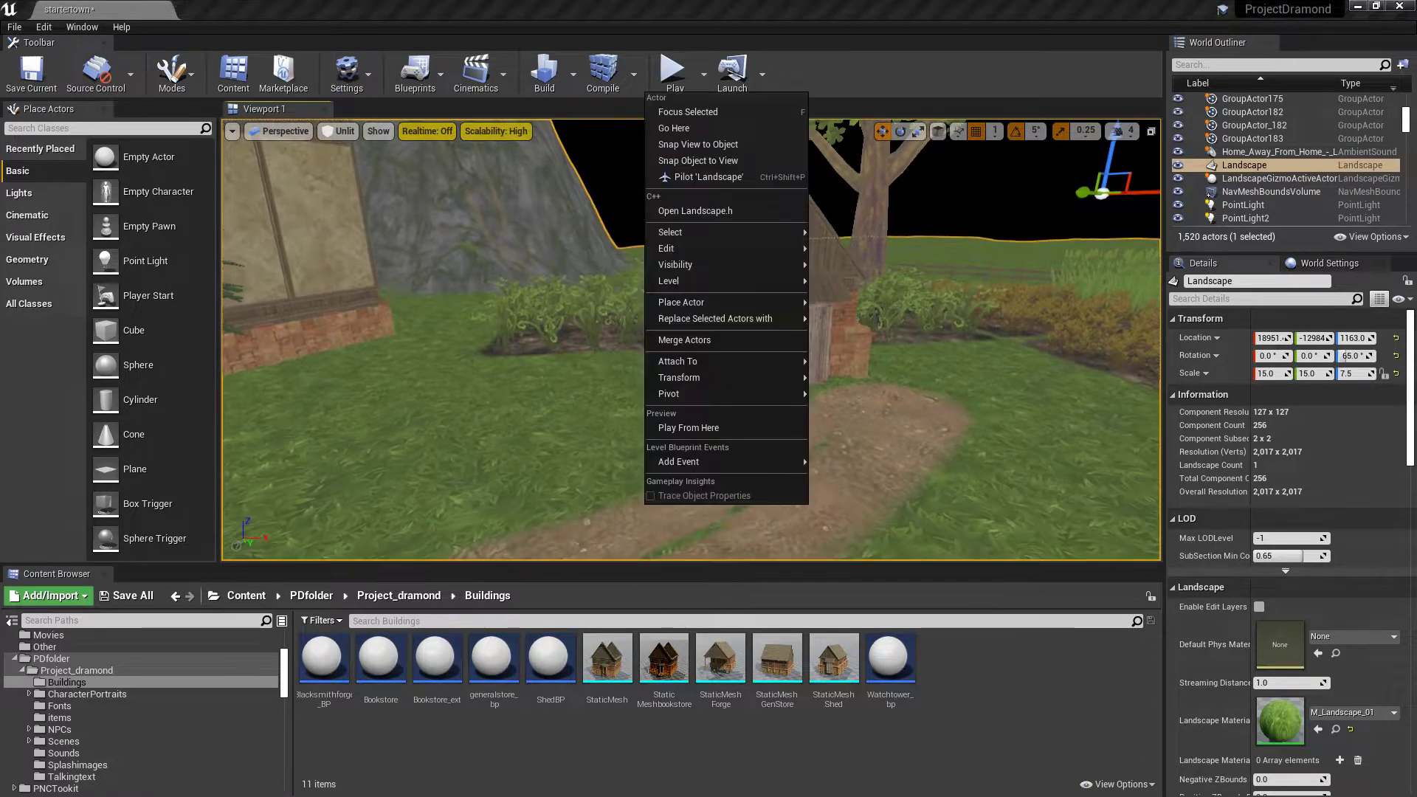
{"action": "left_click", "coordinate": [538, 518]}
{"action": "left_click_drag", "start_coordinate": [549, 660], "coordinate": [555, 436]}
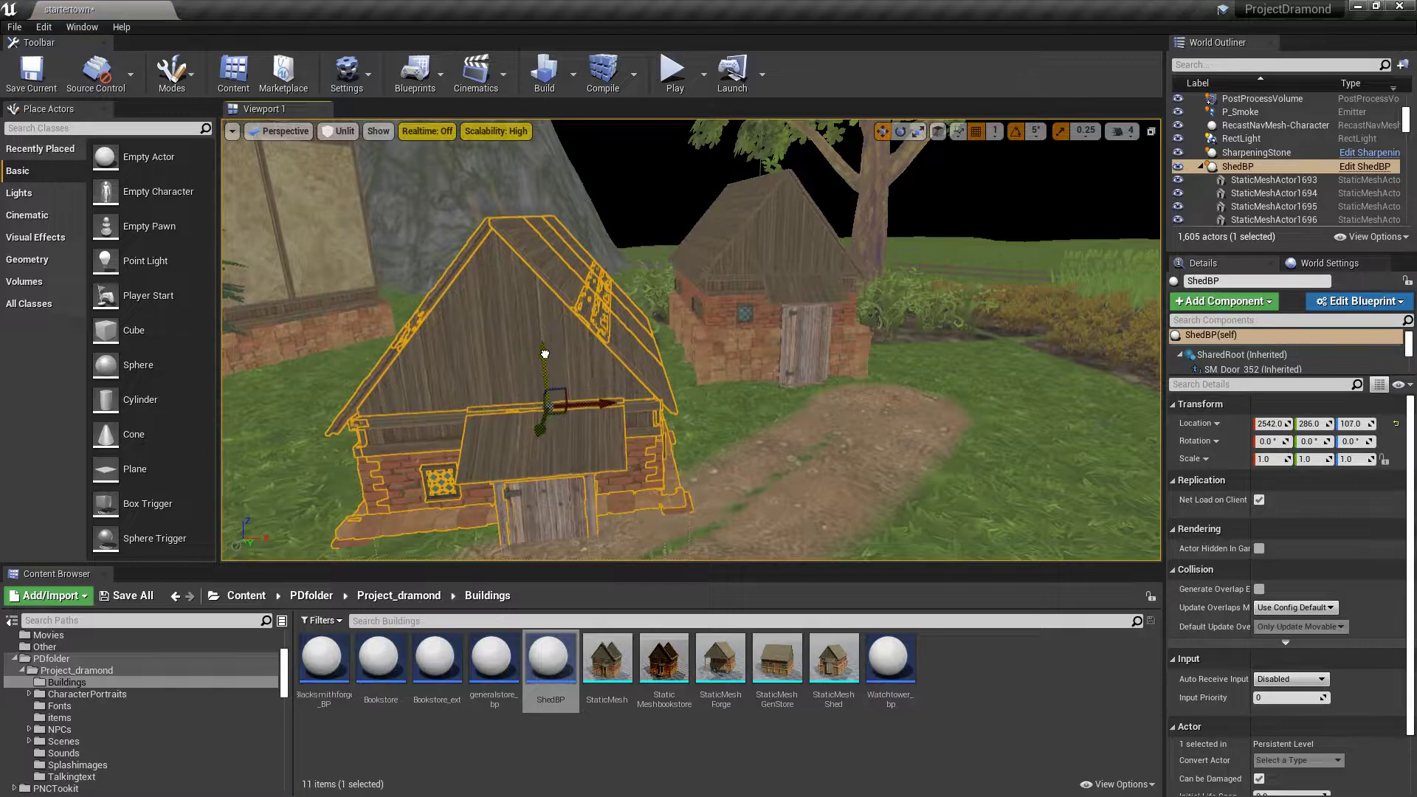
{"action": "left_click_drag", "start_coordinate": [542, 344], "coordinate": [524, 245]}
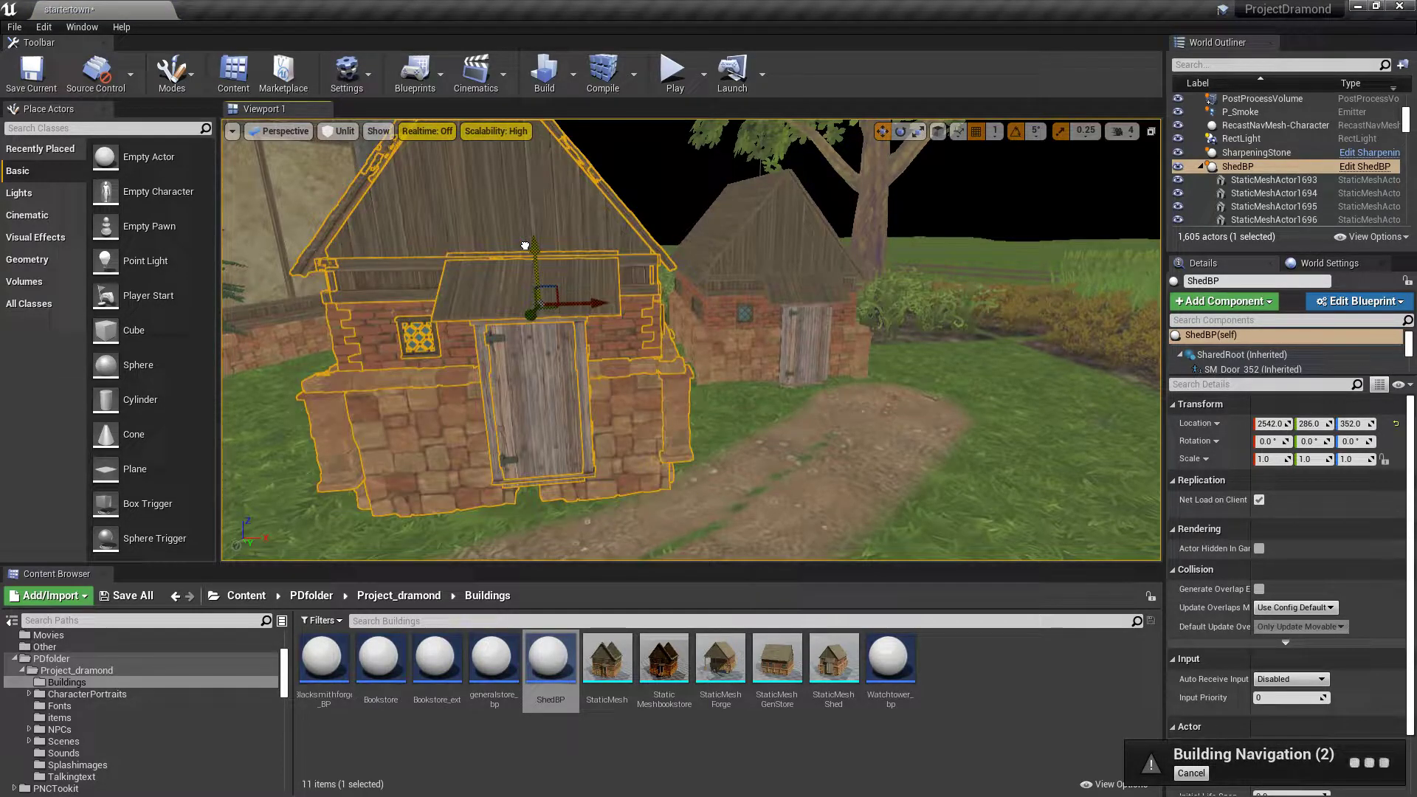
Step: Inspect the placed ShedBP building from several sides beside the existing shed, and review its child mesh actors in the outliner
{"action": "left_click", "coordinate": [784, 527]}
{"action": "right_click_drag", "start_coordinate": [784, 528], "coordinate": [642, 513]}
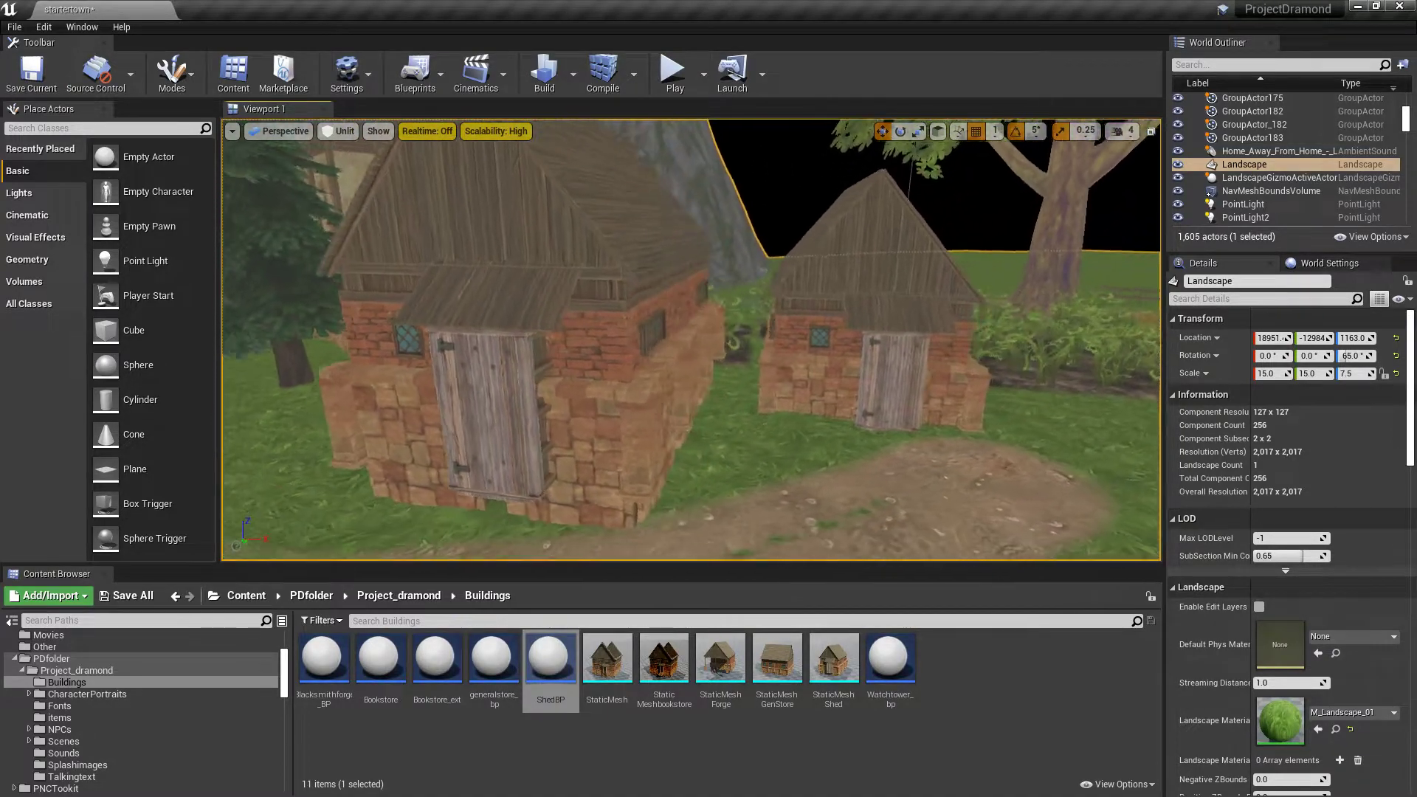
{"action": "right_click_drag", "start_coordinate": [799, 337], "coordinate": [797, 336]}
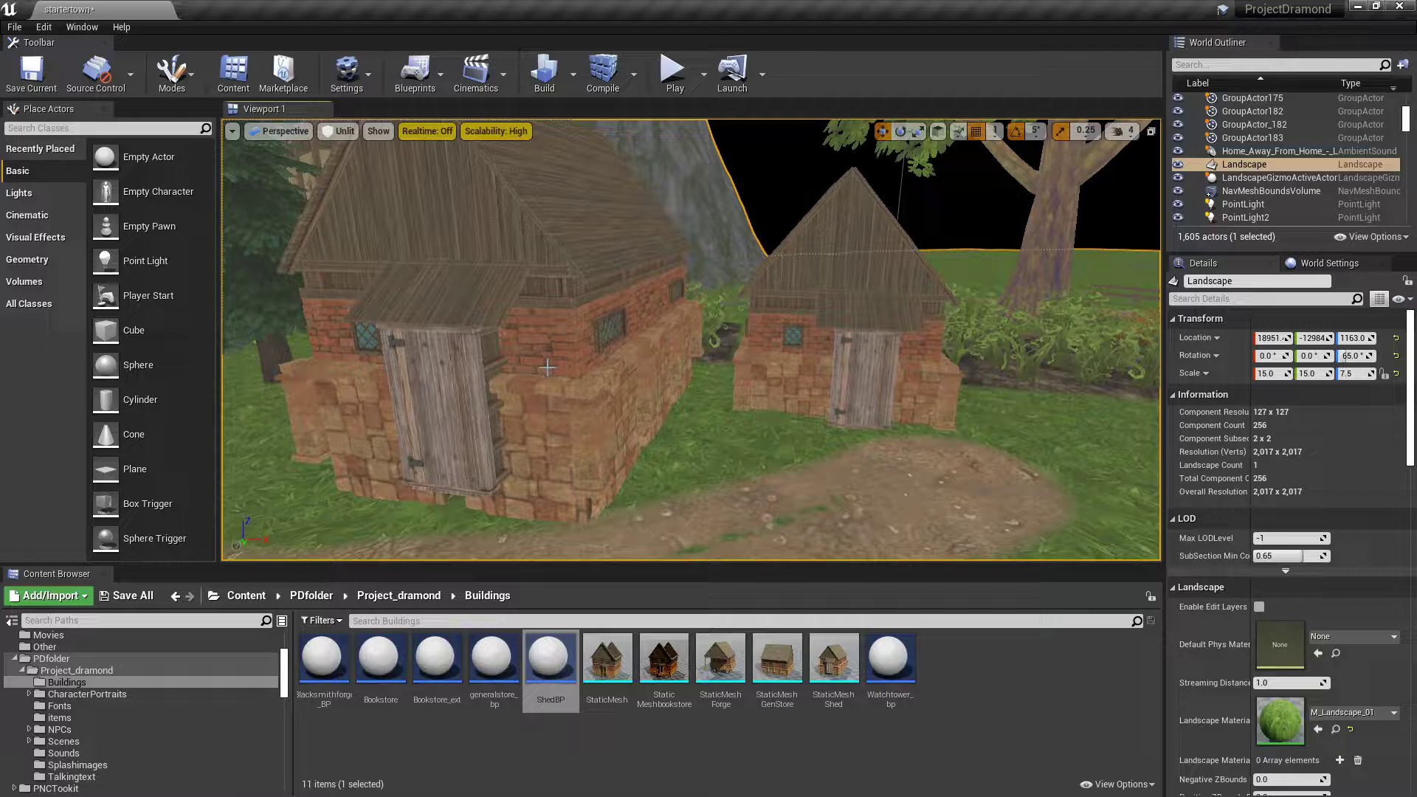
{"action": "left_click", "coordinate": [574, 394]}
{"action": "key", "text": "f"}
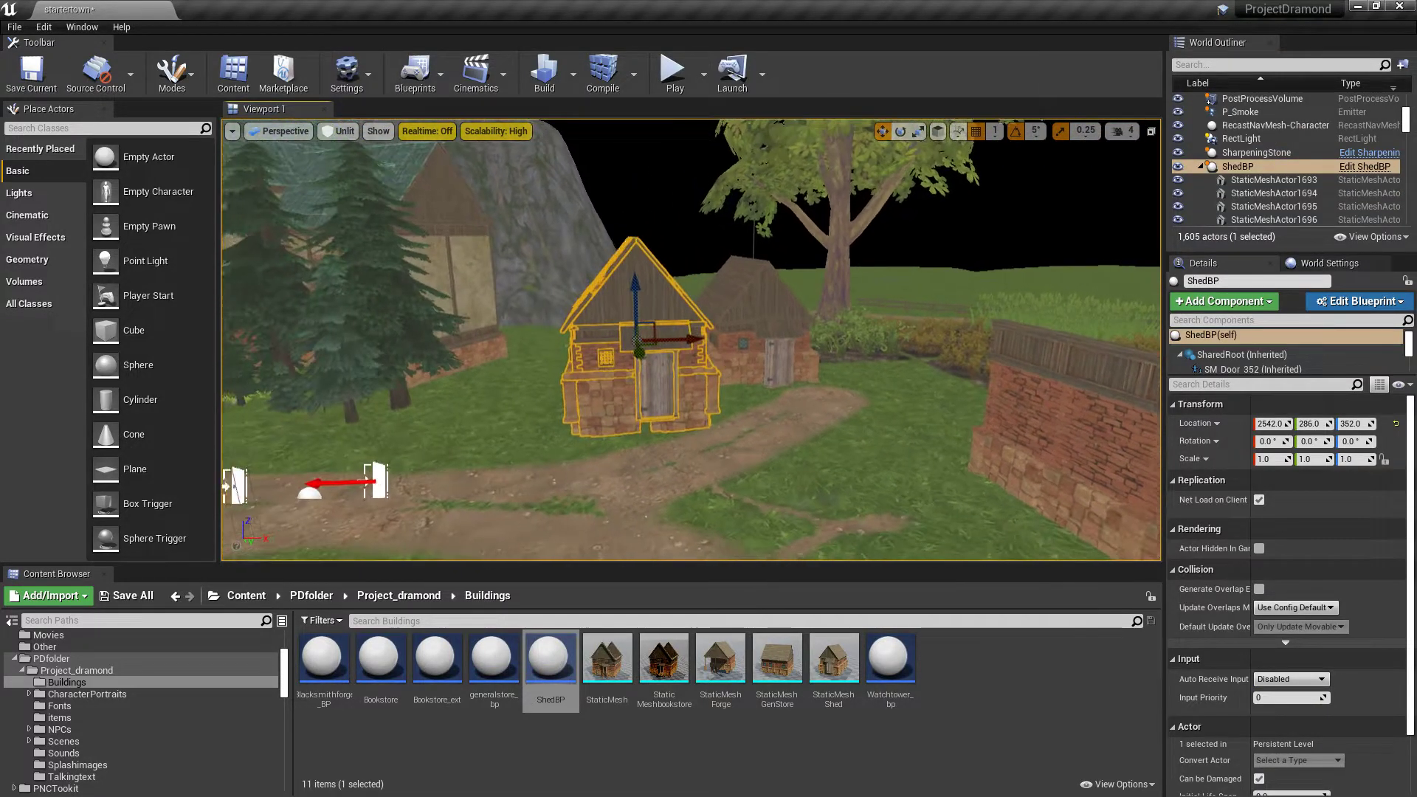
{"action": "right_click_drag", "start_coordinate": [585, 312], "coordinate": [692, 341]}
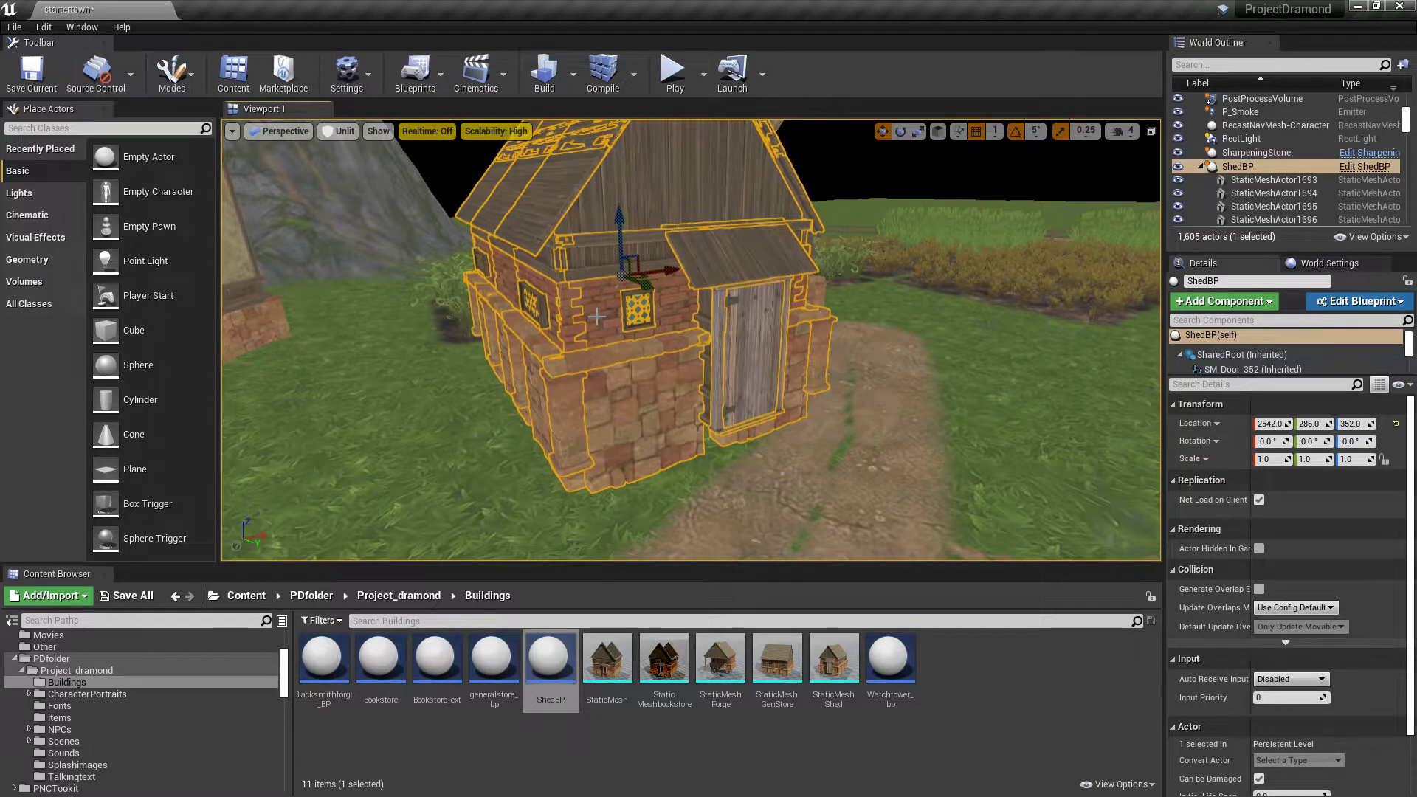
{"action": "right_click", "coordinate": [585, 311]}
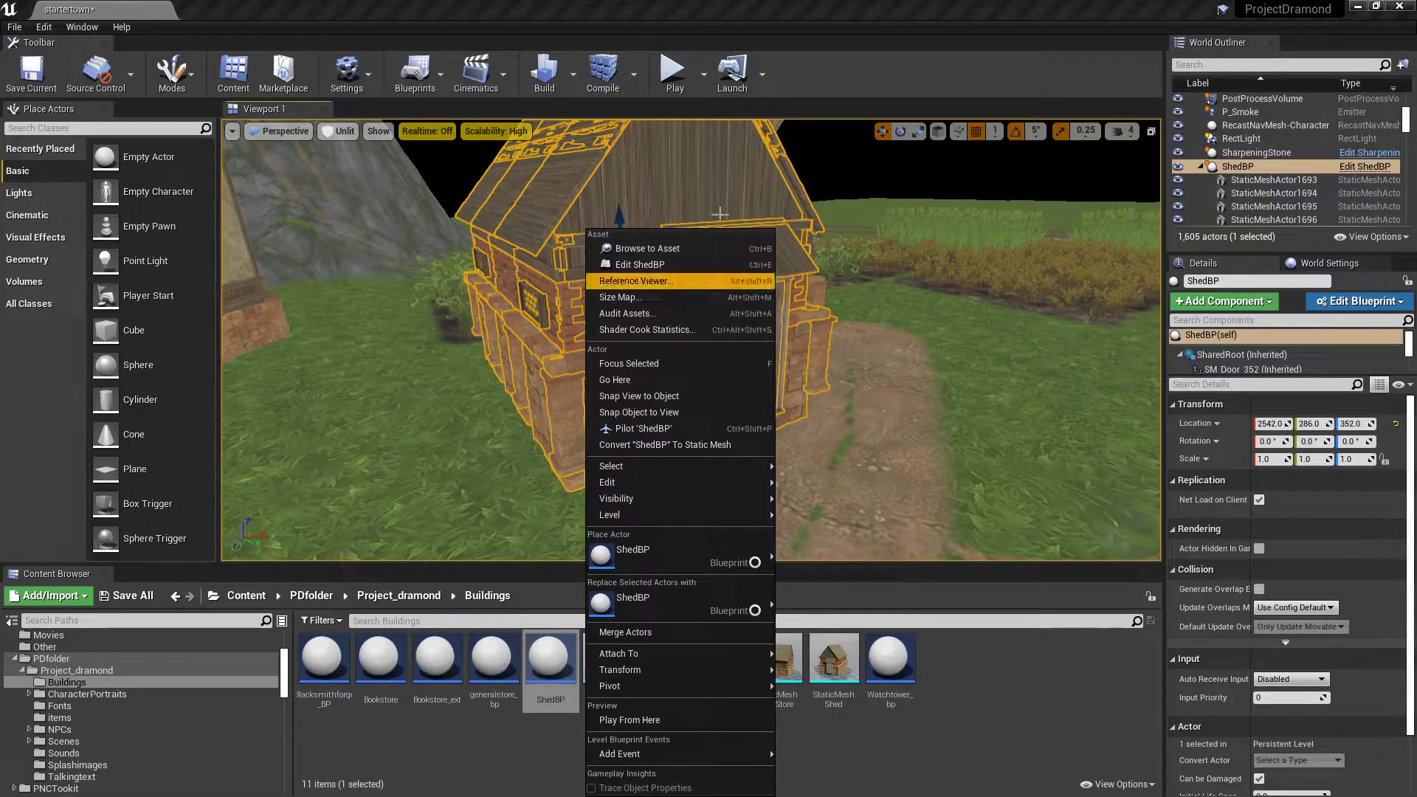
{"action": "right_click_drag", "start_coordinate": [577, 255], "coordinate": [516, 238]}
{"action": "key", "text": "d"}
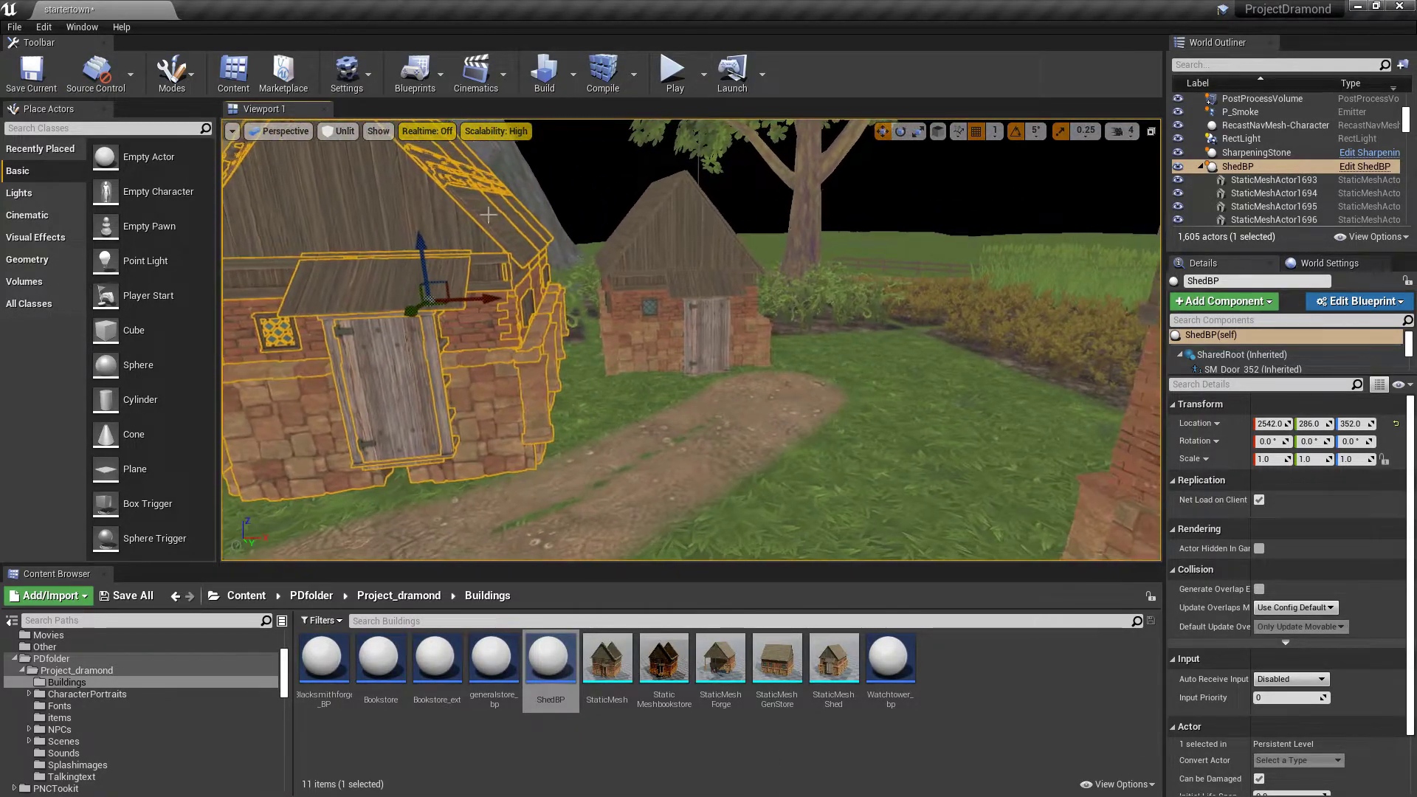
{"action": "left_click", "coordinate": [1200, 166]}
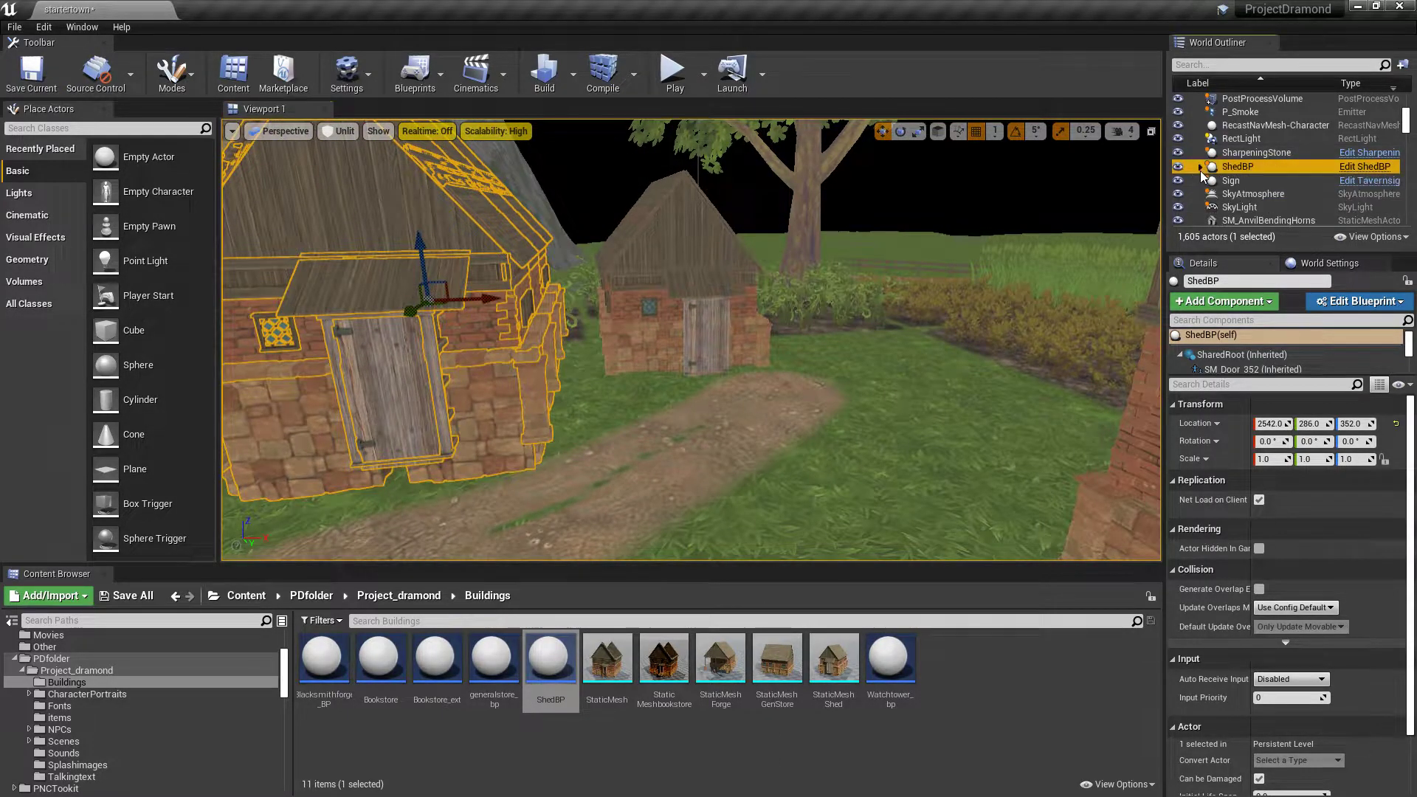
{"action": "left_click", "coordinate": [1200, 167]}
{"action": "left_click_drag", "start_coordinate": [1231, 186], "coordinate": [1229, 183]}
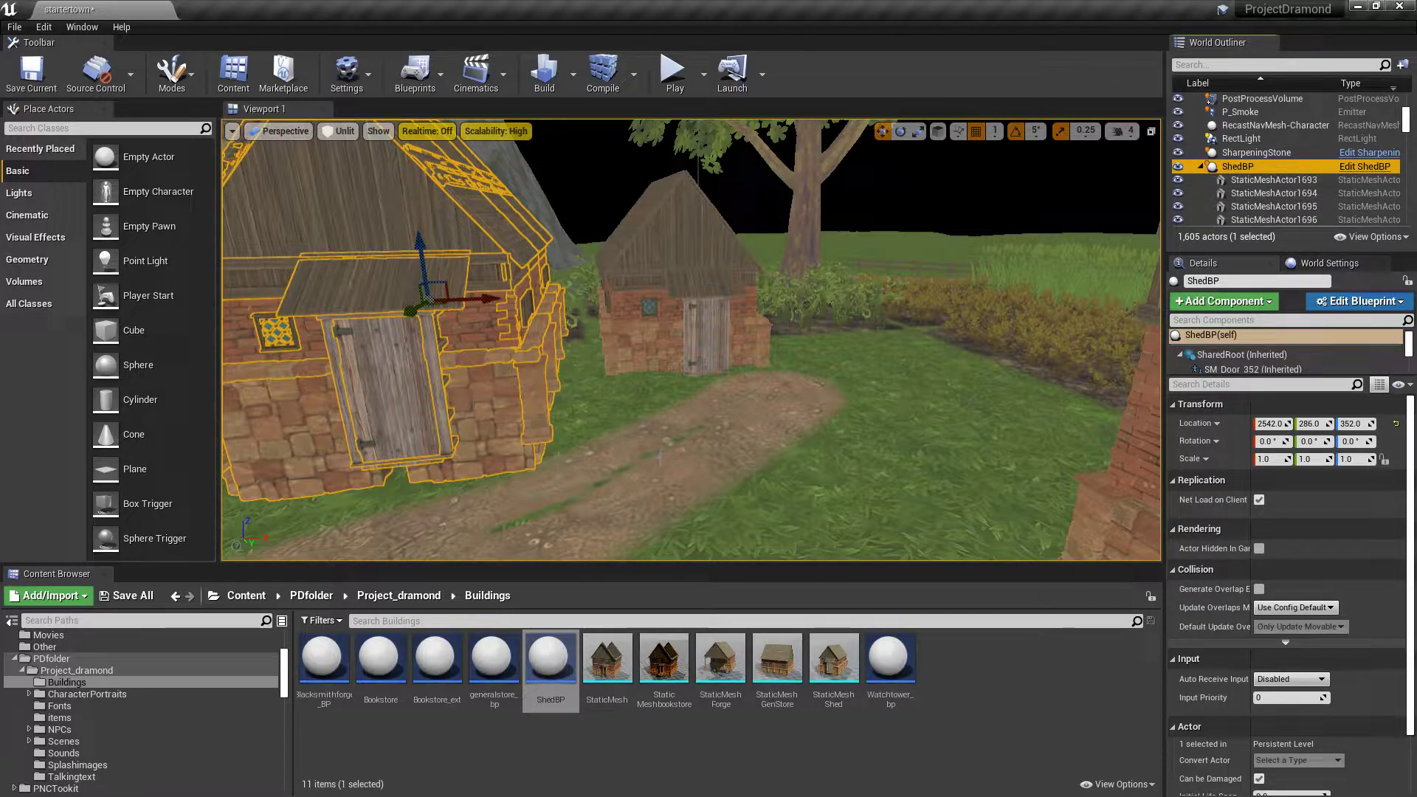
Step: Select the StaticMeshShed actor for comparison, and delete the placed ShedBP building
{"action": "left_click", "coordinate": [675, 308]}
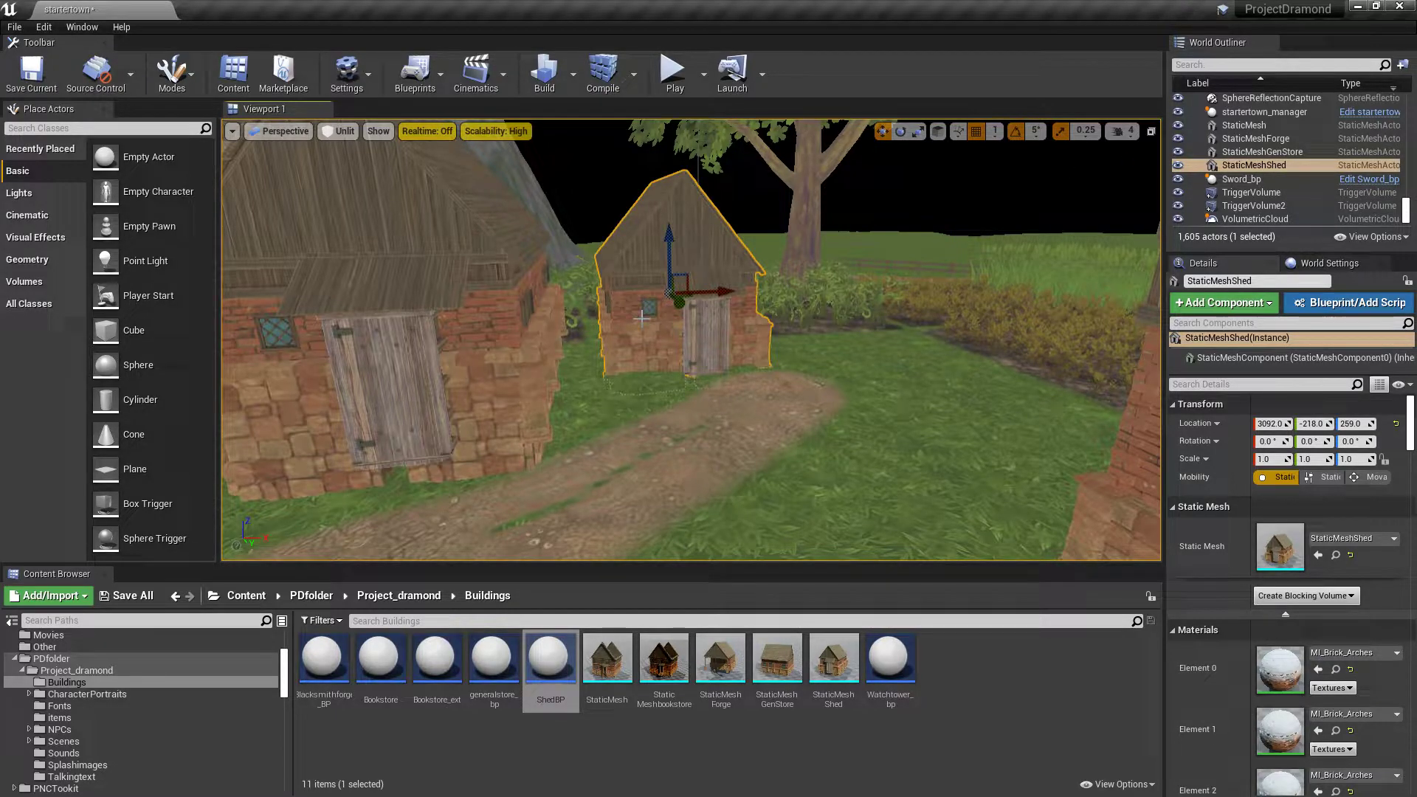
{"action": "left_click", "coordinate": [434, 406]}
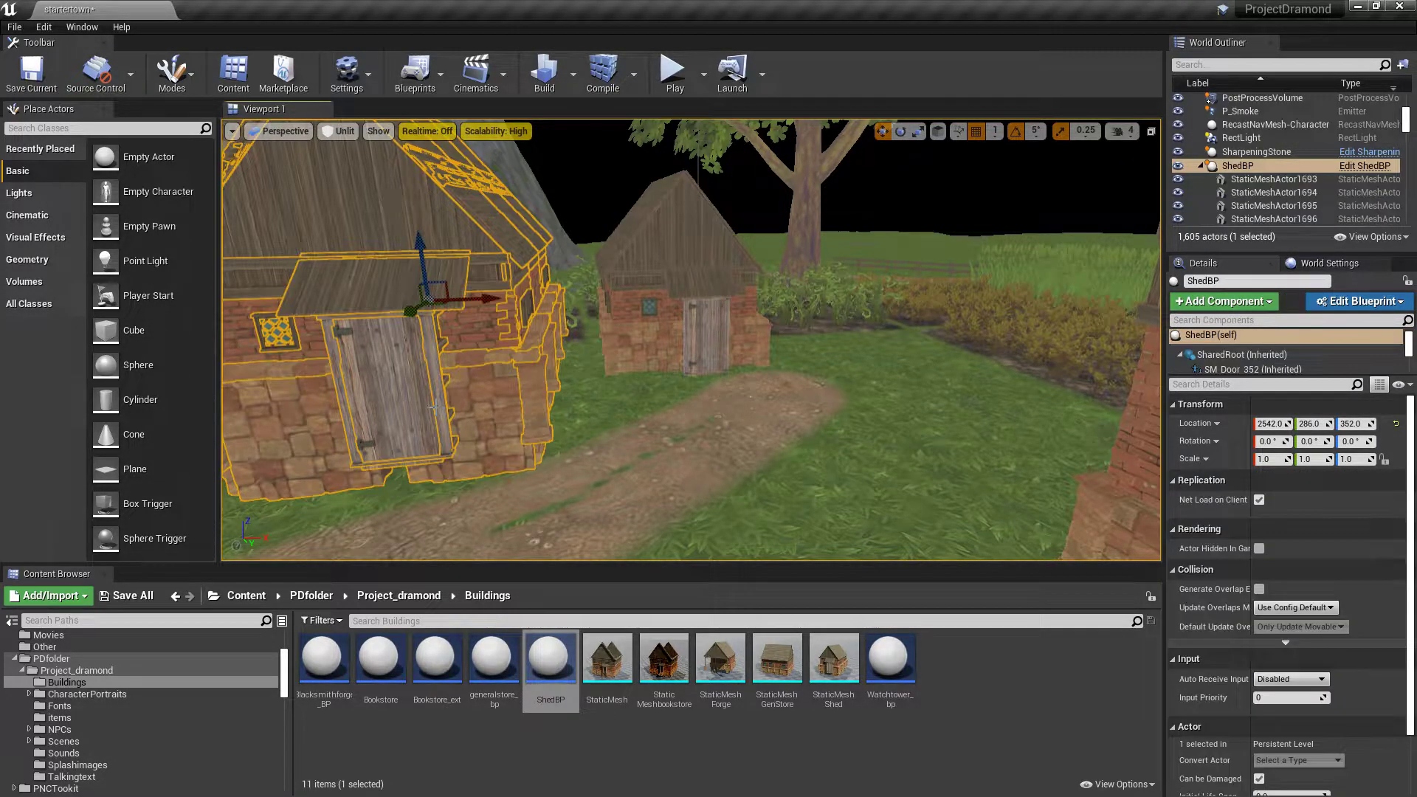
{"action": "key", "text": "Delete"}
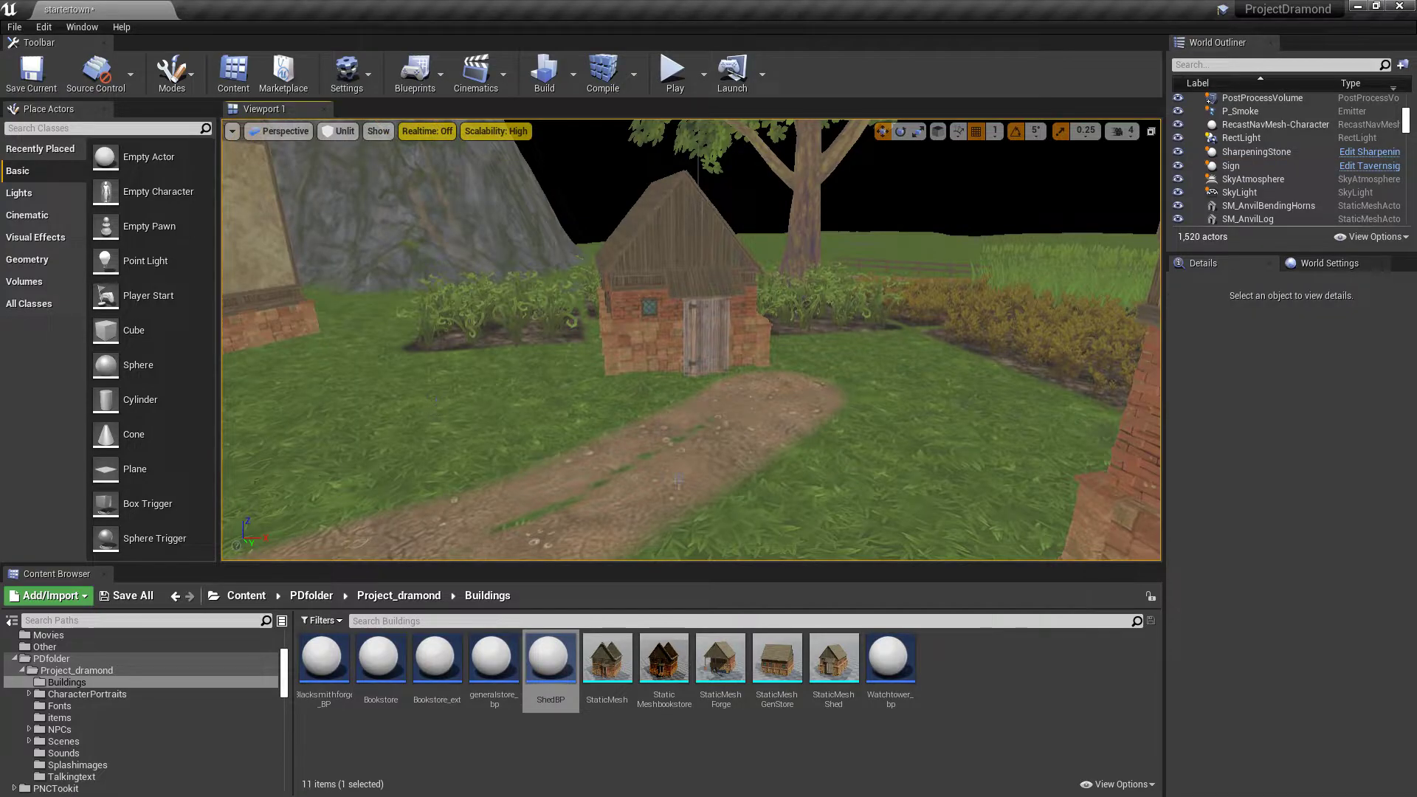
Step: Survey the unfinished brick building from above together with the surrounding paths, crop fields and village houses
{"action": "right_click_drag", "start_coordinate": [685, 390], "coordinate": [546, 380]}
{"action": "key", "text": "s"}
{"action": "key", "text": "d"}
{"action": "key", "text": "w"}
{"action": "key", "text": "a"}
{"action": "key", "text": "s"}
{"action": "key", "text": "d"}
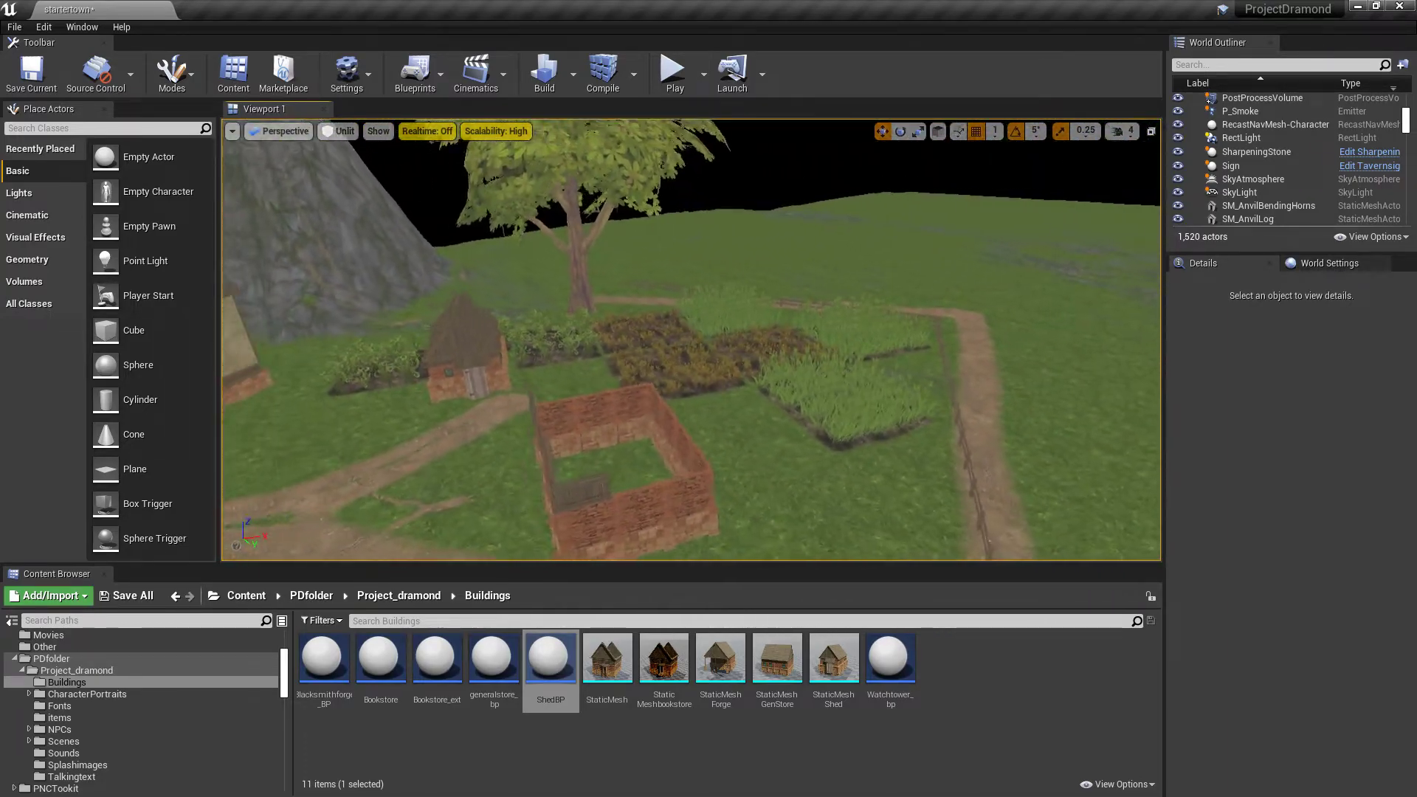
{"action": "mouse_move", "coordinate": [750, 313]}
{"action": "right_mouse_down"}
{"action": "mouse_move", "coordinate": [750, 351]}
{"action": "mouse_move", "coordinate": [751, 314]}
{"action": "right_mouse_up"}
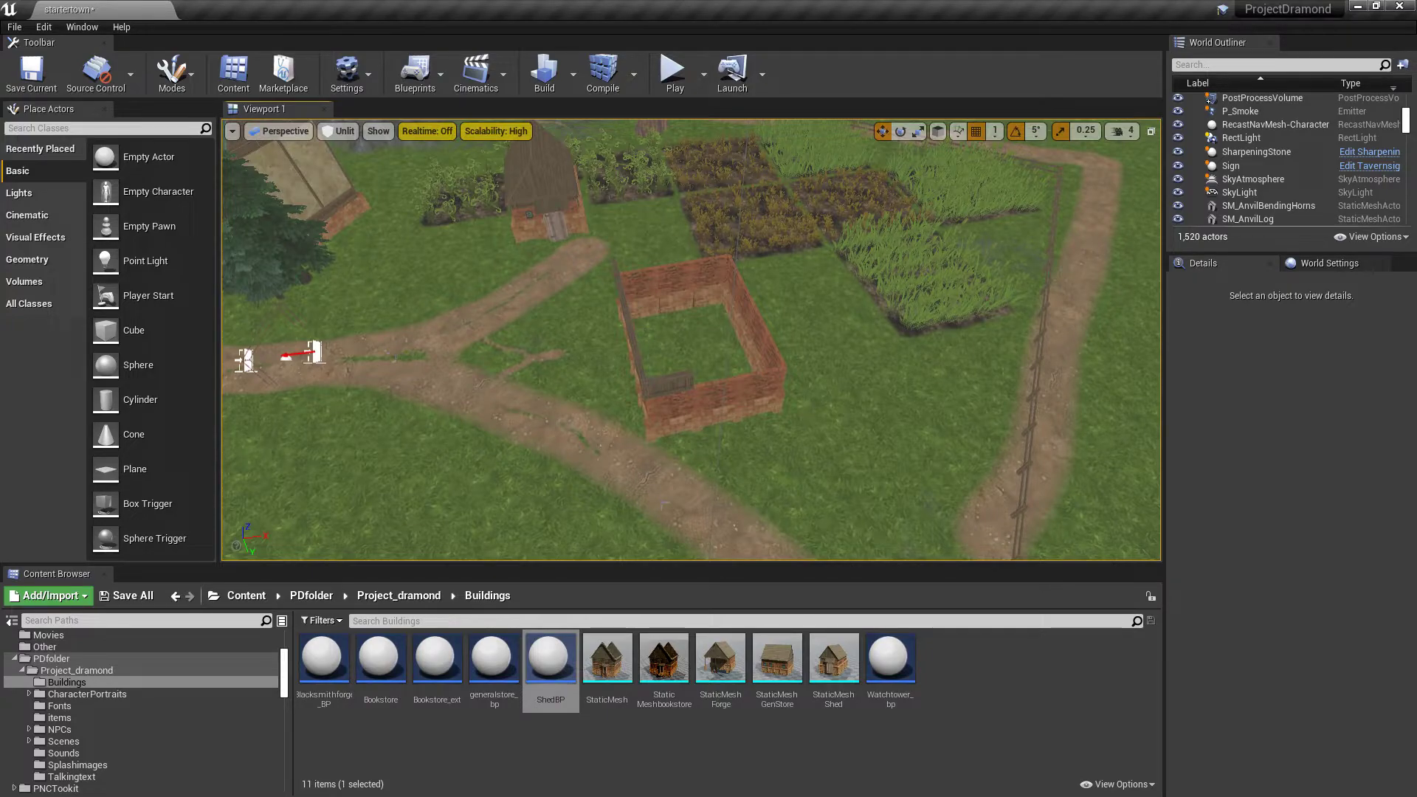
{"action": "right_click_drag", "start_coordinate": [525, 385], "coordinate": [500, 369]}
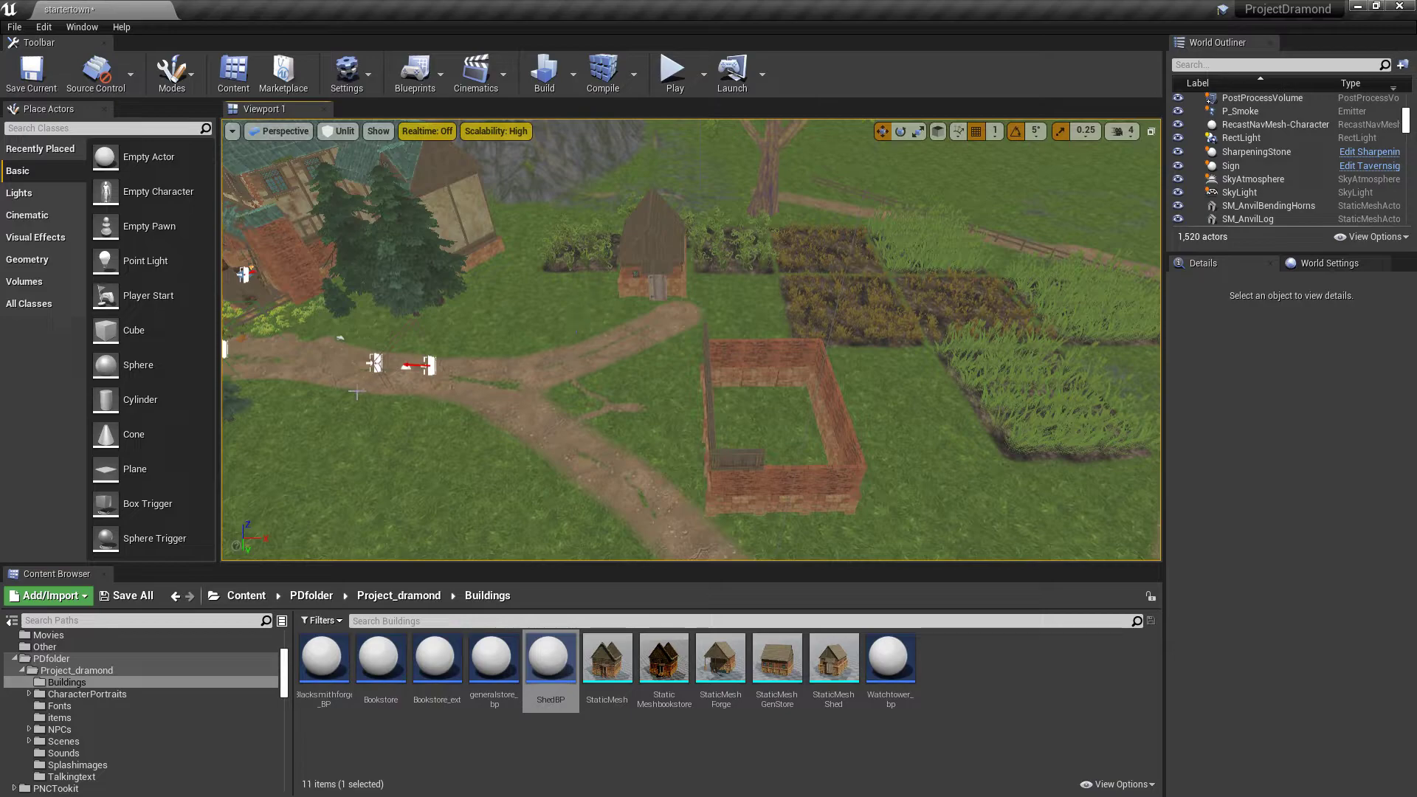